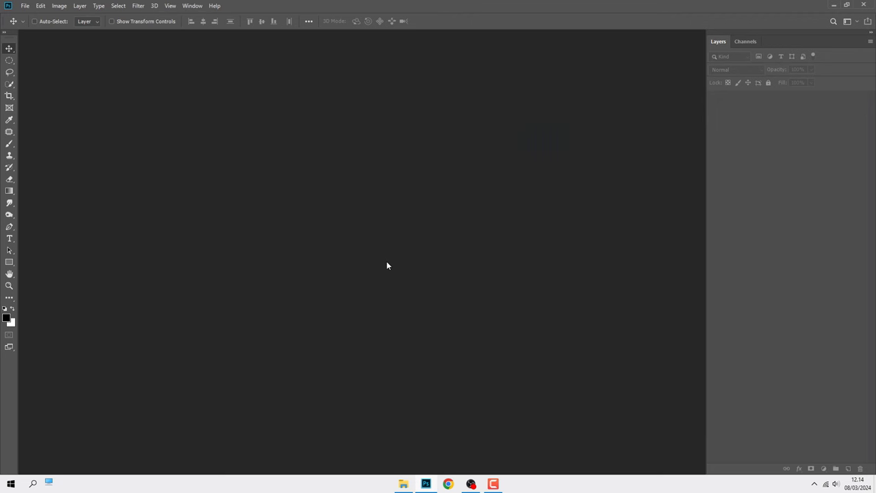
Step: Create blank document Untitled-1 at 3222 × 3500 px, portrait, 300 ppi
{"action": "left_click", "coordinate": [24, 6]}
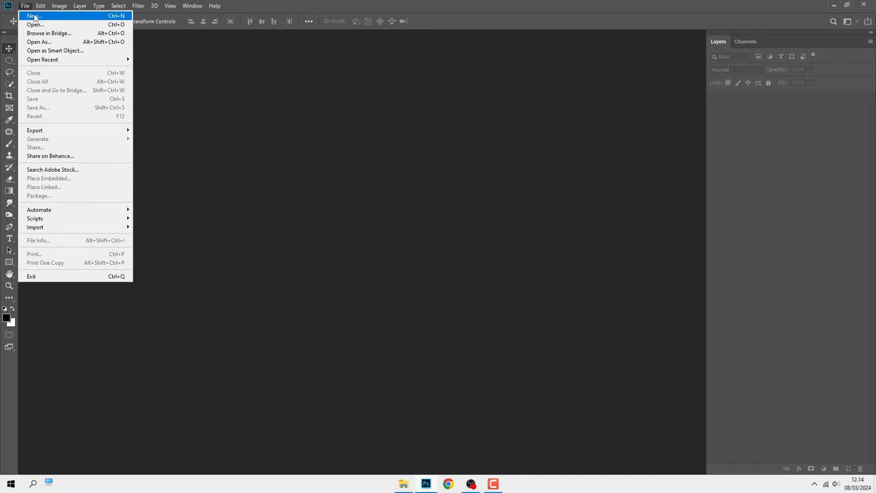
{"action": "left_click", "coordinate": [42, 17]}
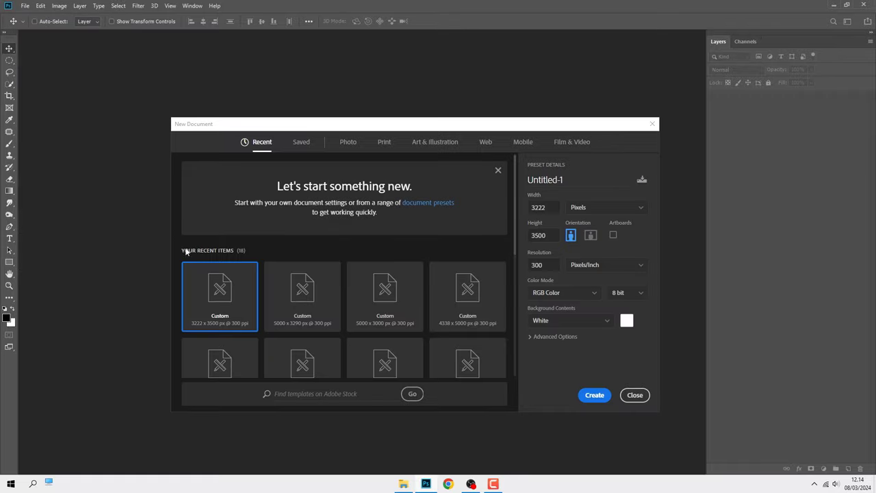
{"action": "double_click", "coordinate": [548, 206]}
{"action": "key", "text": "Tab"}
{"action": "left_click", "coordinate": [570, 236]}
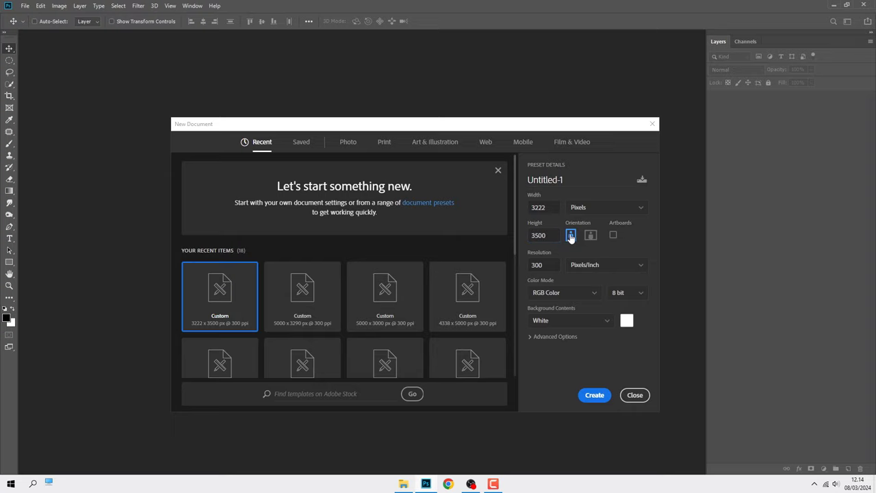
{"action": "left_click", "coordinate": [594, 394]}
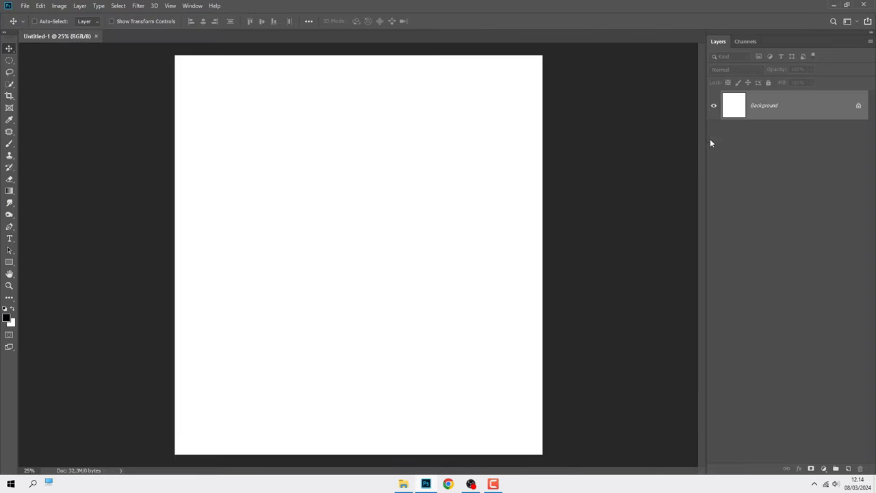
Step: Add a dark green (#295b3f) Solid Color fill layer over the white Background
{"action": "left_click", "coordinate": [823, 468]}
{"action": "left_click", "coordinate": [823, 308]}
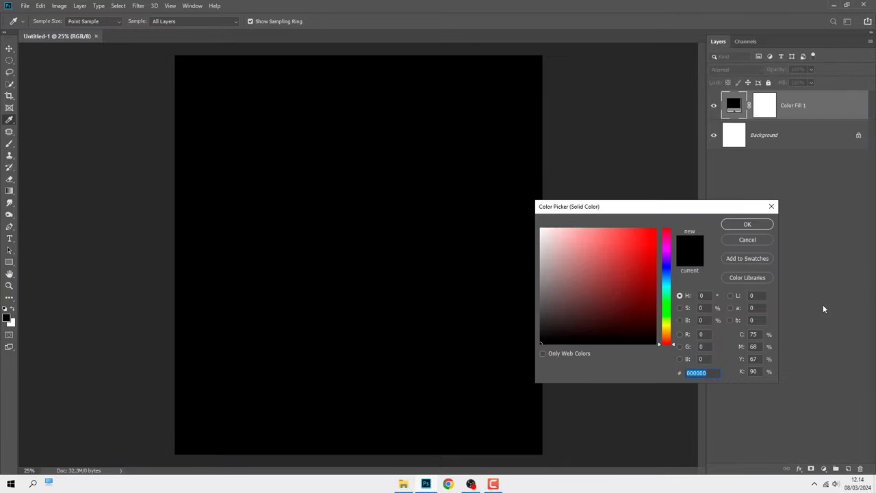
{"action": "left_click_drag", "start_coordinate": [601, 313], "coordinate": [604, 303]}
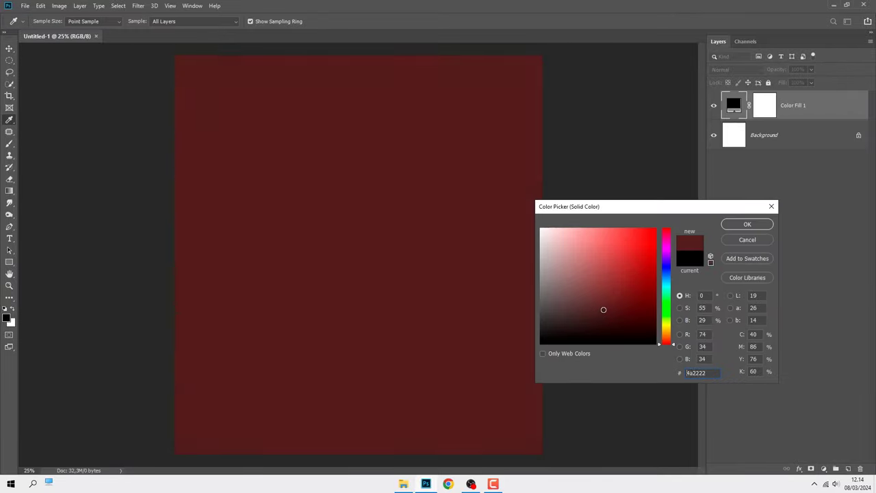
{"action": "left_click", "coordinate": [668, 296]}
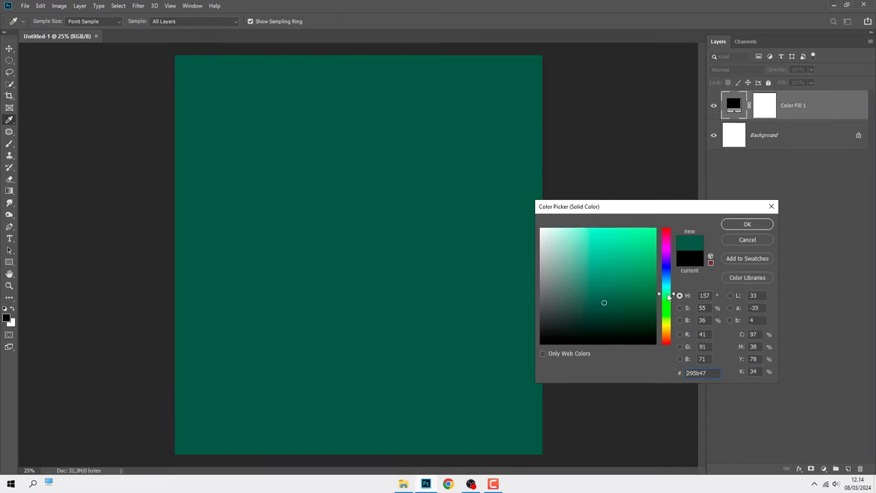
{"action": "left_click_drag", "start_coordinate": [669, 295], "coordinate": [670, 299]}
{"action": "left_click", "coordinate": [746, 225]}
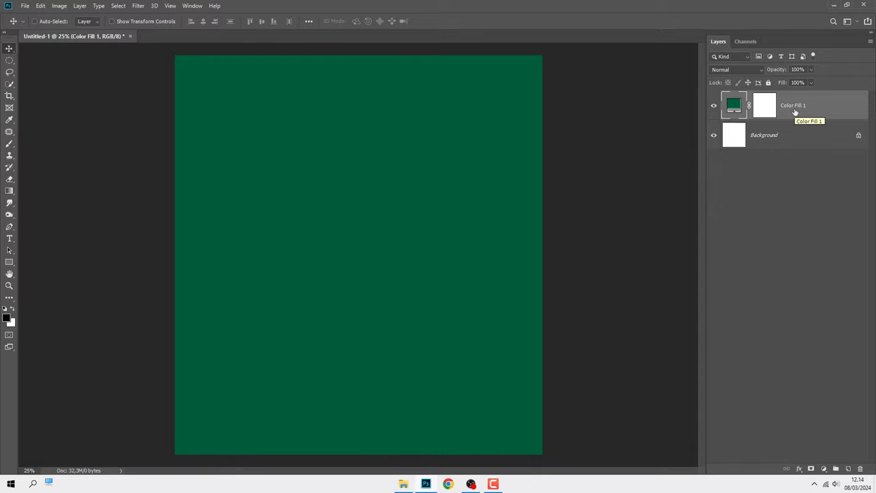
Step: Place sea-8106165.jpg and scale it to cover the canvas's lower two-thirds
{"action": "left_click", "coordinate": [403, 484]}
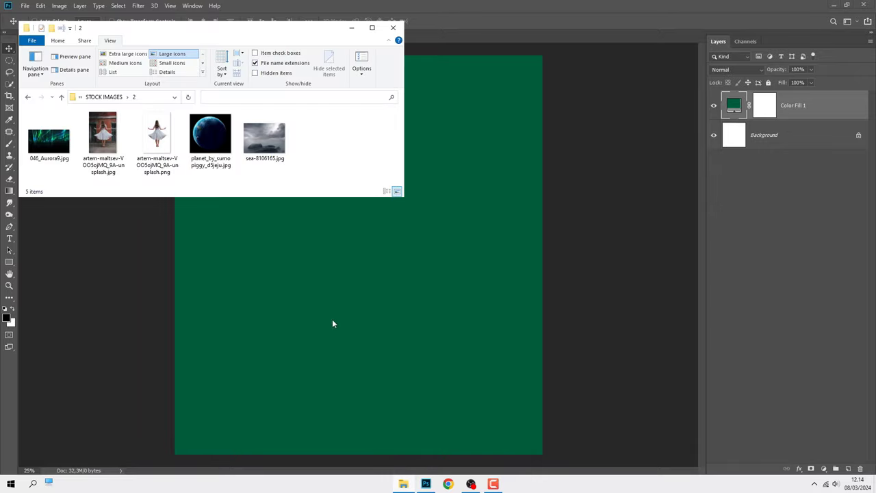
{"action": "left_click_drag", "start_coordinate": [264, 139], "coordinate": [326, 242]}
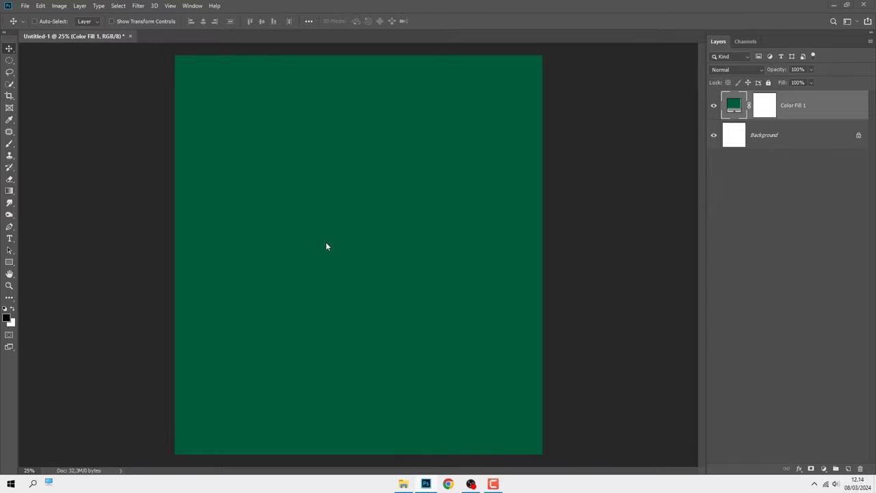
{"action": "left_click_drag", "start_coordinate": [341, 189], "coordinate": [345, 258]}
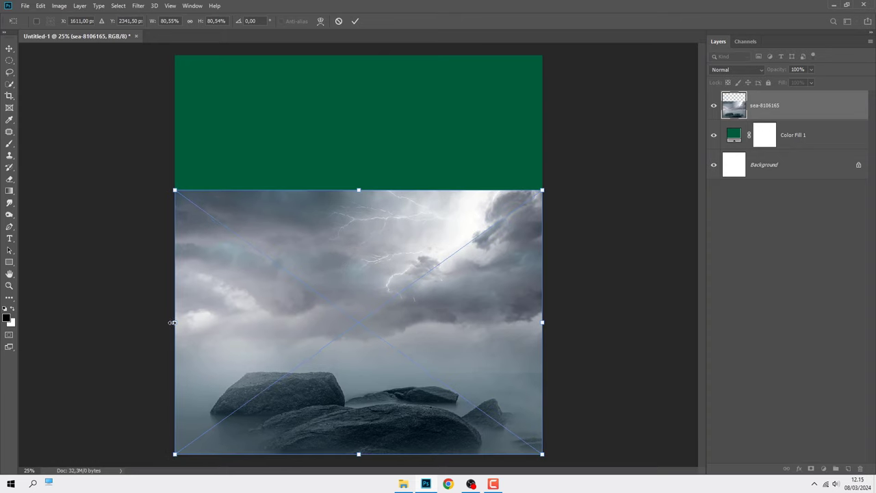
{"action": "left_click_drag", "start_coordinate": [171, 322], "coordinate": [157, 322]}
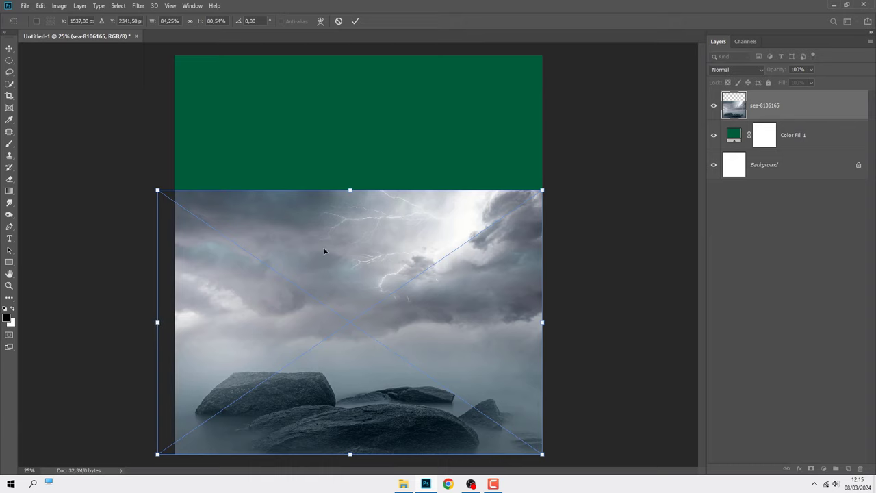
{"action": "left_click_drag", "start_coordinate": [348, 189], "coordinate": [349, 179]}
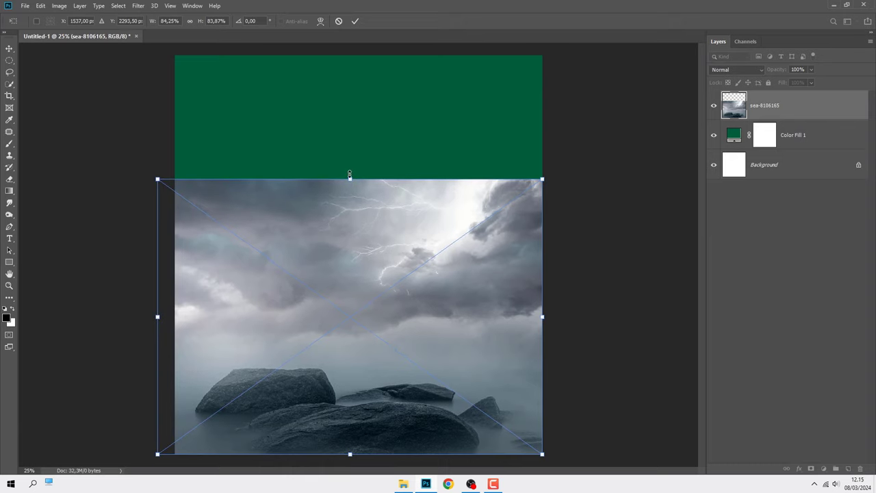
{"action": "left_click", "coordinate": [354, 22]}
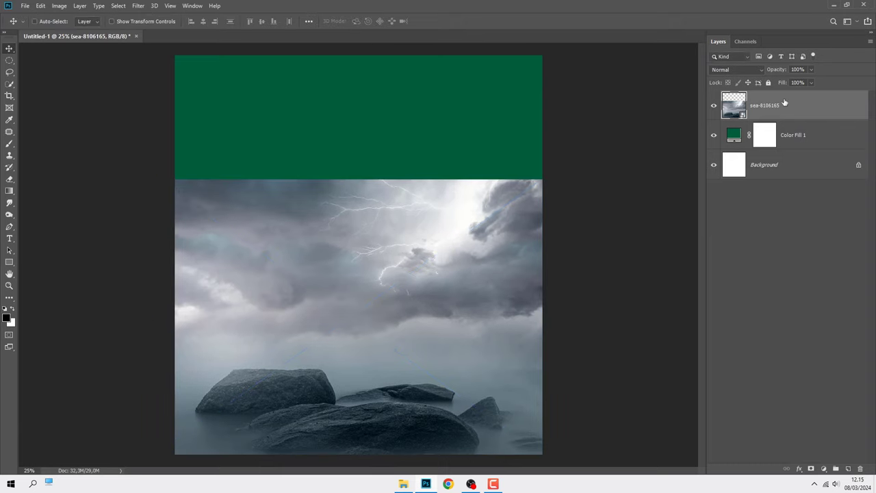
Step: Add a layer mask to the sea layer and choose the Foreground to Transparent gradient
{"action": "left_click", "coordinate": [810, 468]}
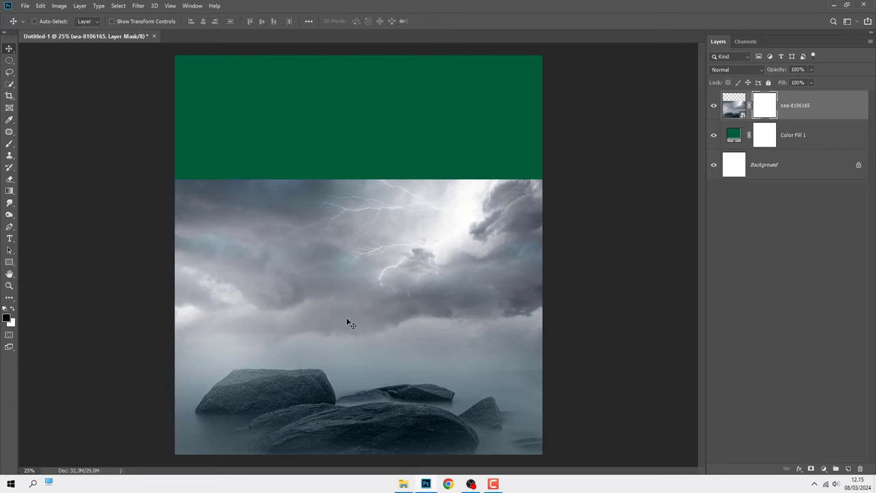
{"action": "left_click", "coordinate": [9, 190]}
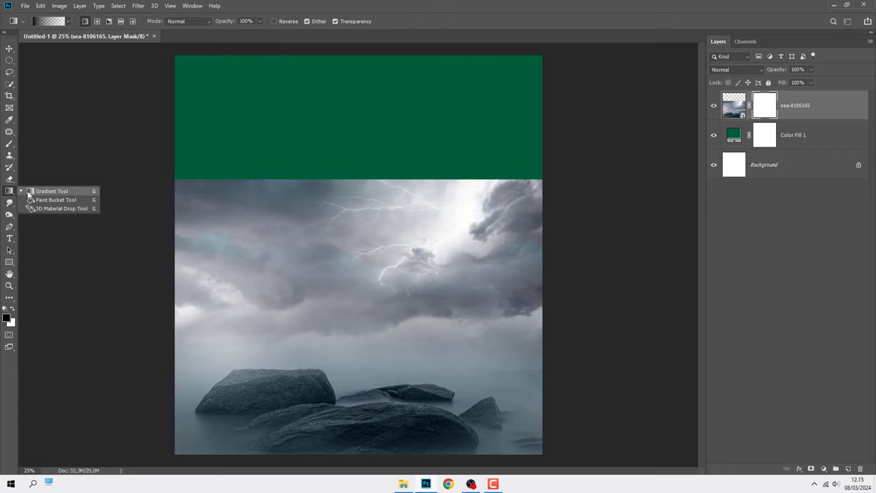
{"action": "left_click", "coordinate": [30, 192]}
{"action": "left_click", "coordinate": [68, 21]}
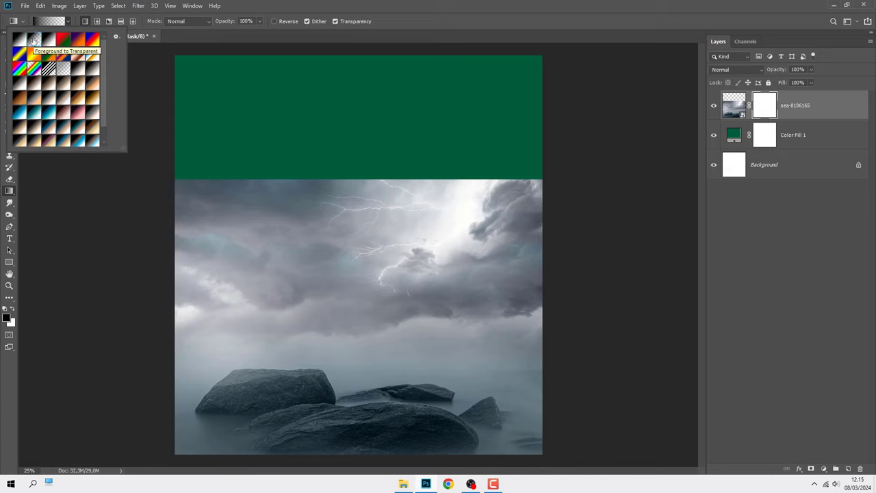
{"action": "double_click", "coordinate": [33, 41]}
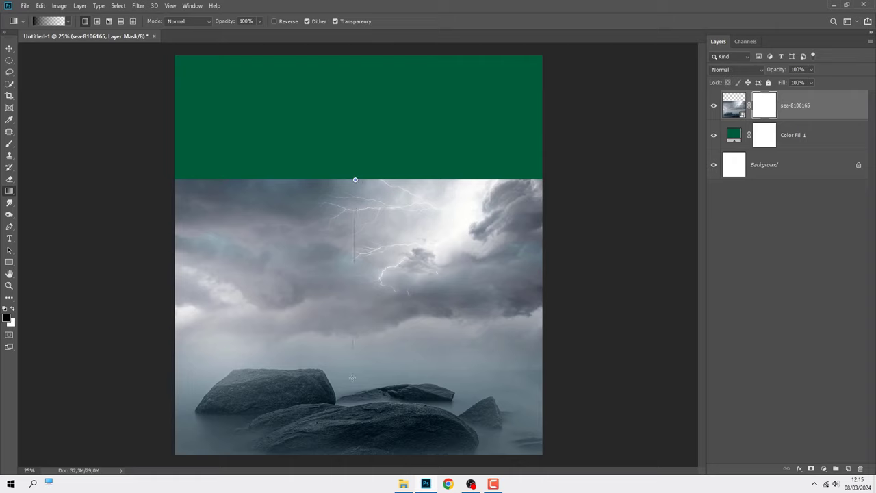
Step: Drag vertical mask gradients, then a 49% opacity pass, fading the clouds into green
{"action": "left_click_drag", "start_coordinate": [349, 184], "coordinate": [348, 322]}
{"action": "left_click_drag", "start_coordinate": [343, 210], "coordinate": [344, 279]}
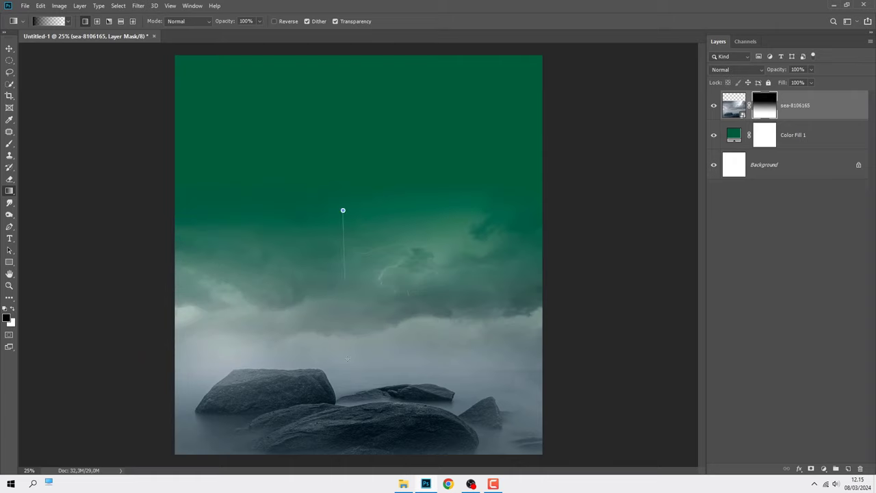
{"action": "left_click_drag", "start_coordinate": [347, 192], "coordinate": [348, 328]}
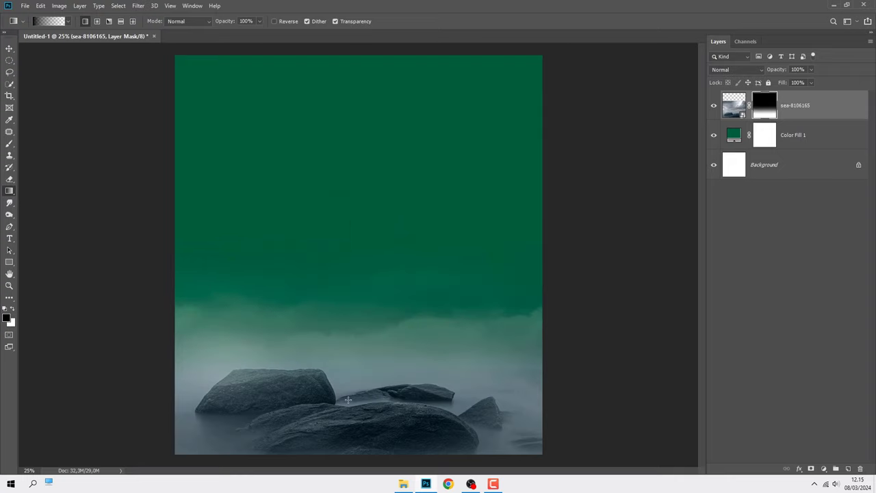
{"action": "left_click_drag", "start_coordinate": [352, 204], "coordinate": [351, 419]}
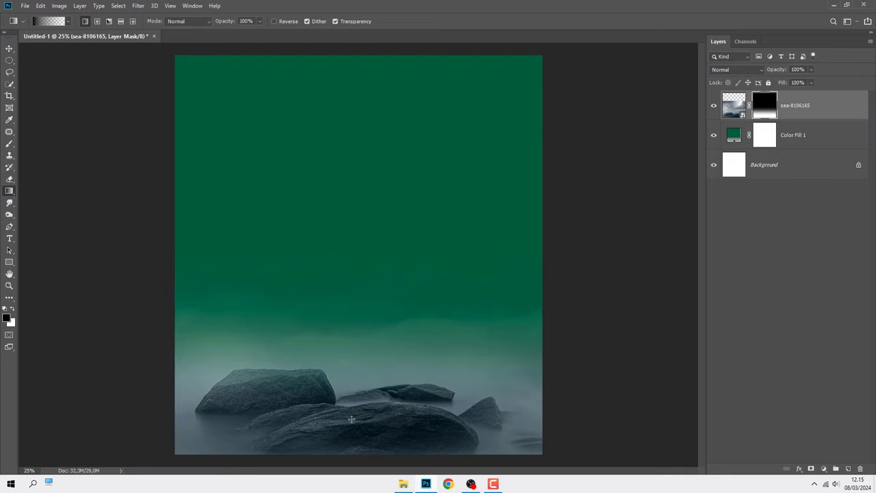
{"action": "left_click", "coordinate": [259, 22]}
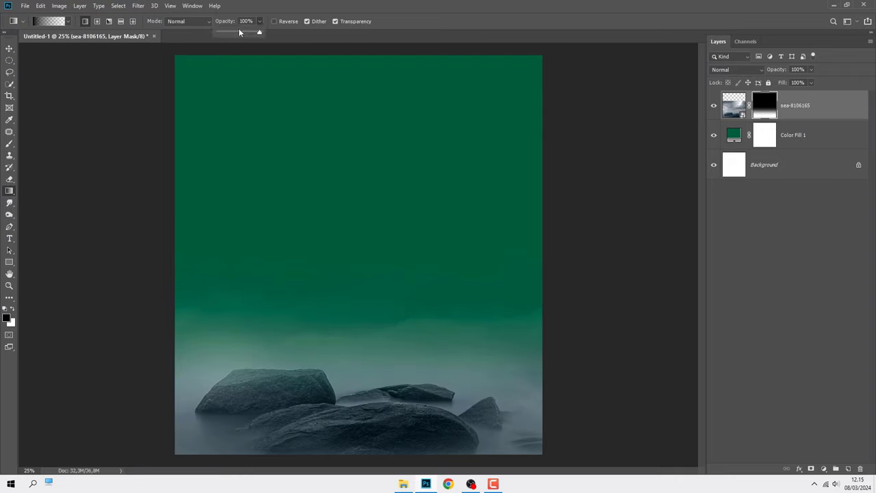
{"action": "left_click", "coordinate": [239, 33]}
{"action": "left_click_drag", "start_coordinate": [340, 261], "coordinate": [341, 411]}
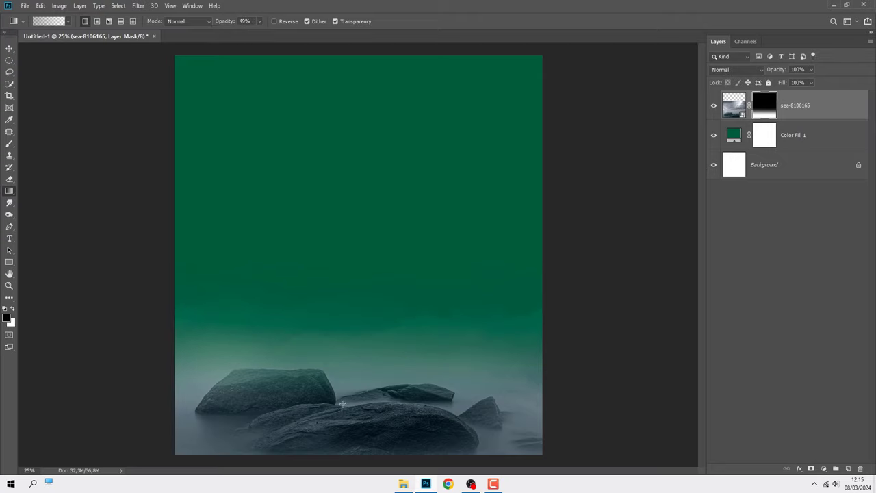
{"action": "left_click", "coordinate": [734, 105]}
Step: Place stars-2618250.jpg as the top layer, stretched to fill the whole canvas
{"action": "key", "text": "v"}
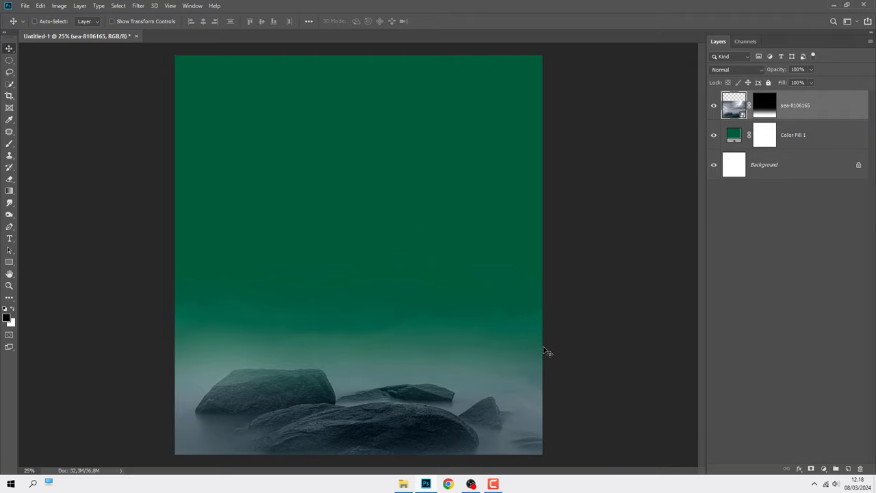
{"action": "left_click", "coordinate": [404, 484]}
{"action": "left_click_drag", "start_coordinate": [318, 141], "coordinate": [350, 255]}
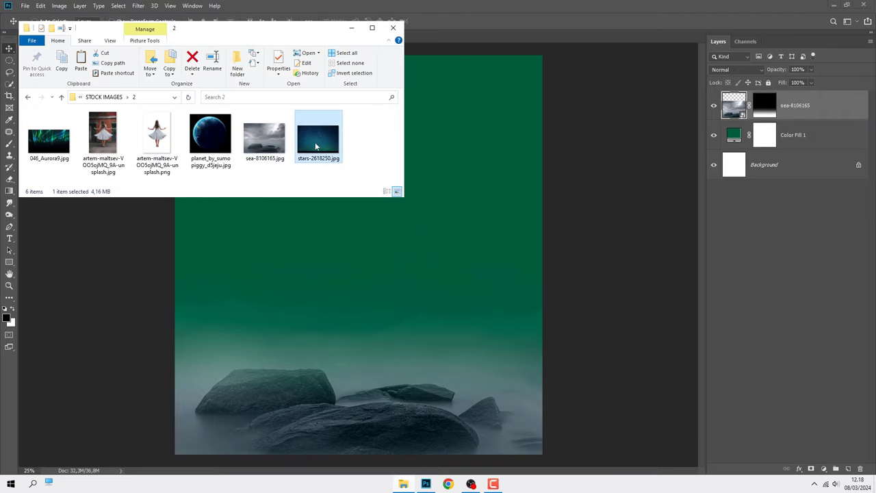
{"action": "left_click_drag", "start_coordinate": [353, 198], "coordinate": [352, 120]}
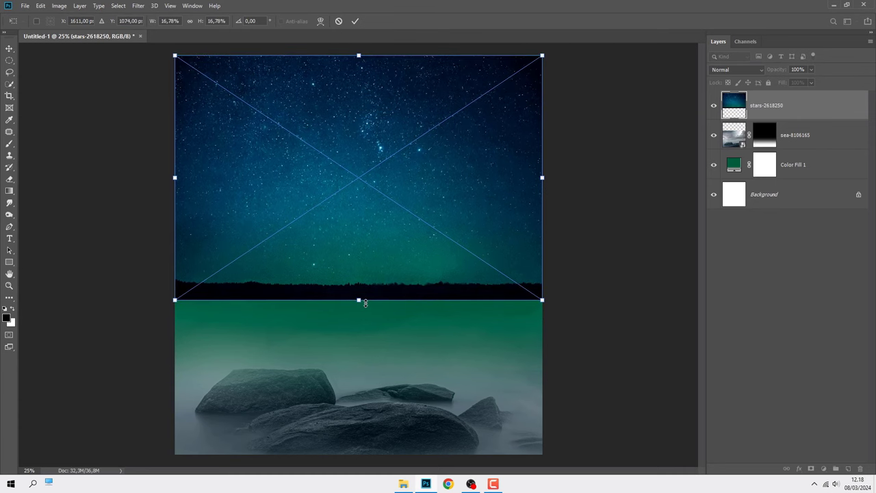
{"action": "left_click_drag", "start_coordinate": [365, 302], "coordinate": [359, 455]}
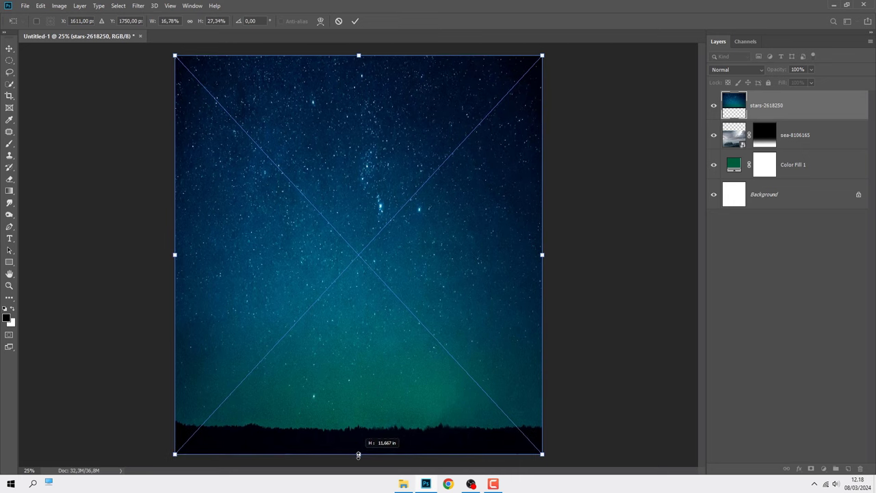
{"action": "key", "text": "Return"}
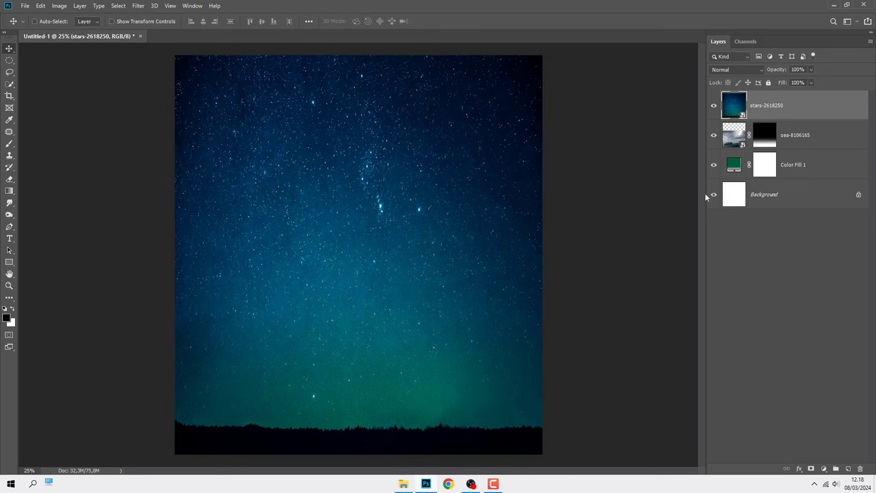
Step: Mask the stars layer with a 100% opacity bottom-to-top gradient over the full image height
{"action": "left_click", "coordinate": [812, 468]}
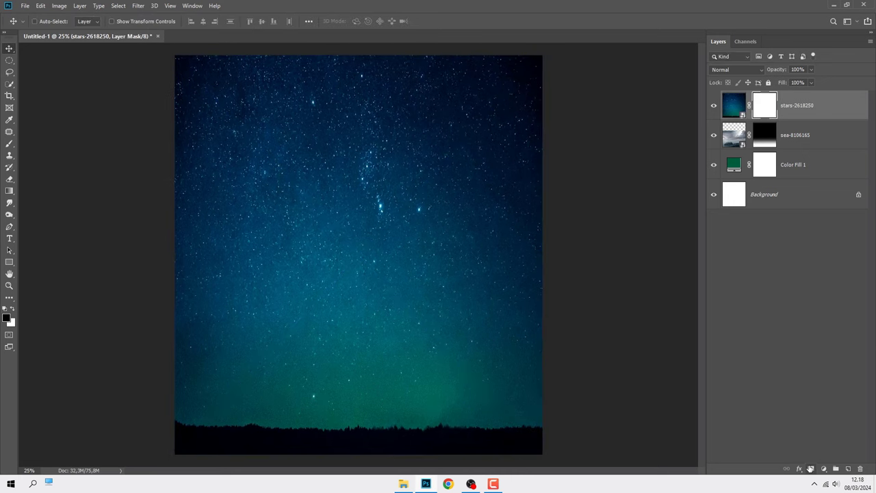
{"action": "left_click", "coordinate": [9, 191]}
{"action": "left_click", "coordinate": [26, 190]}
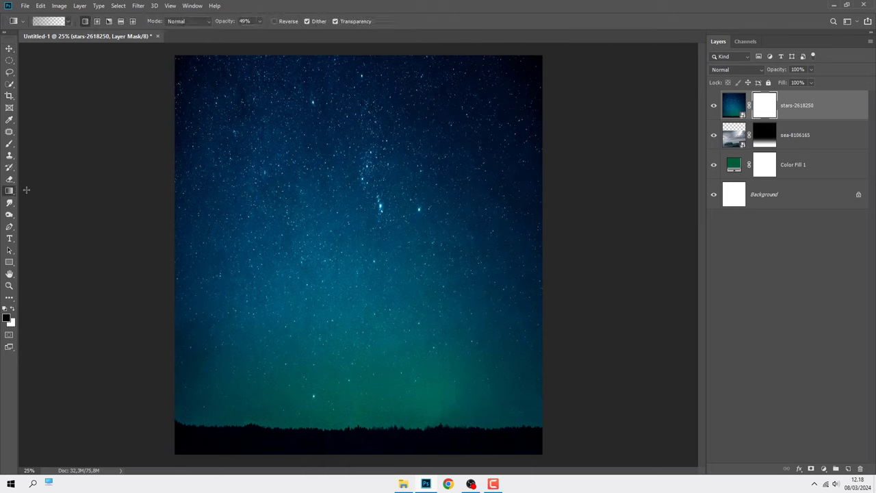
{"action": "left_click_drag", "start_coordinate": [259, 34], "coordinate": [376, 26]}
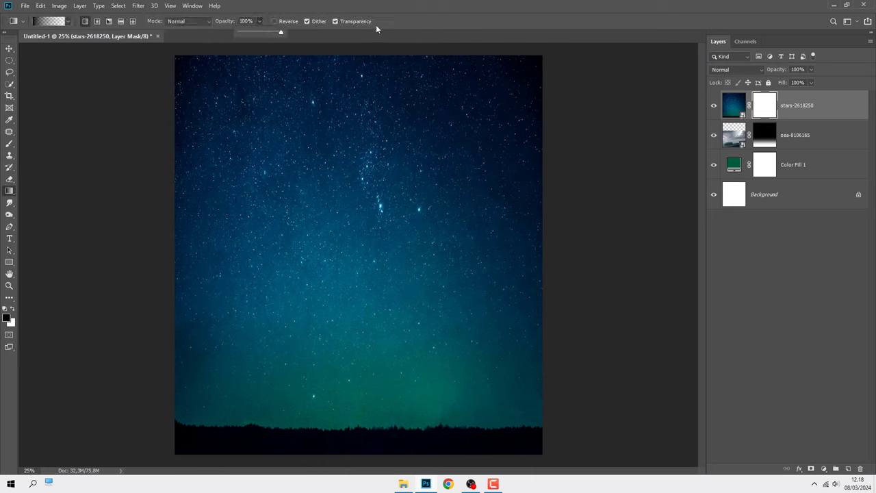
{"action": "left_click", "coordinate": [396, 19]}
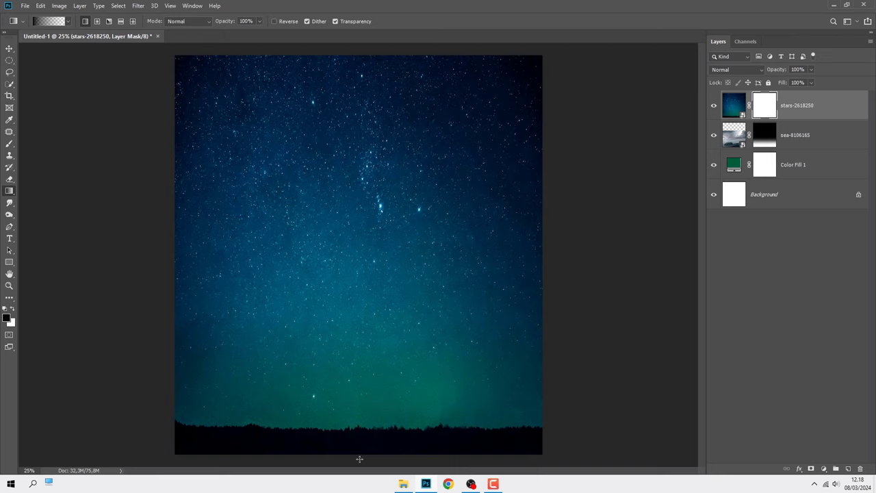
{"action": "left_click_drag", "start_coordinate": [359, 459], "coordinate": [358, 128]}
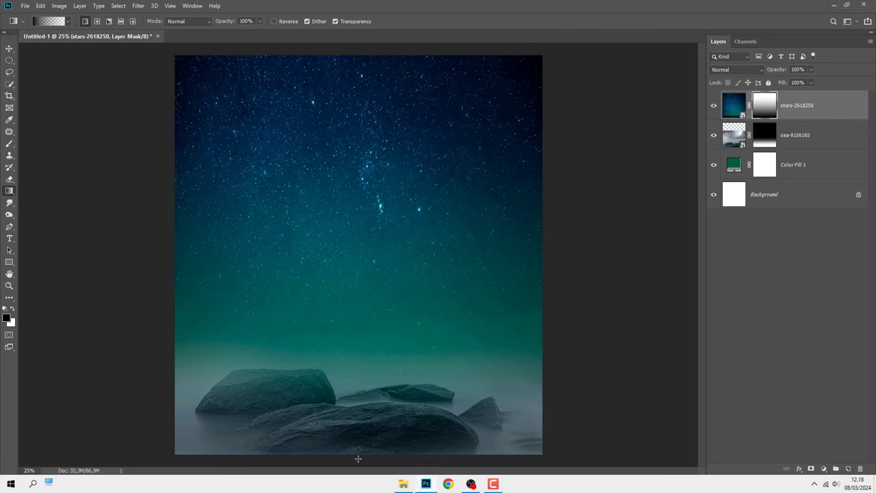
{"action": "left_click_drag", "start_coordinate": [358, 458], "coordinate": [360, 53]}
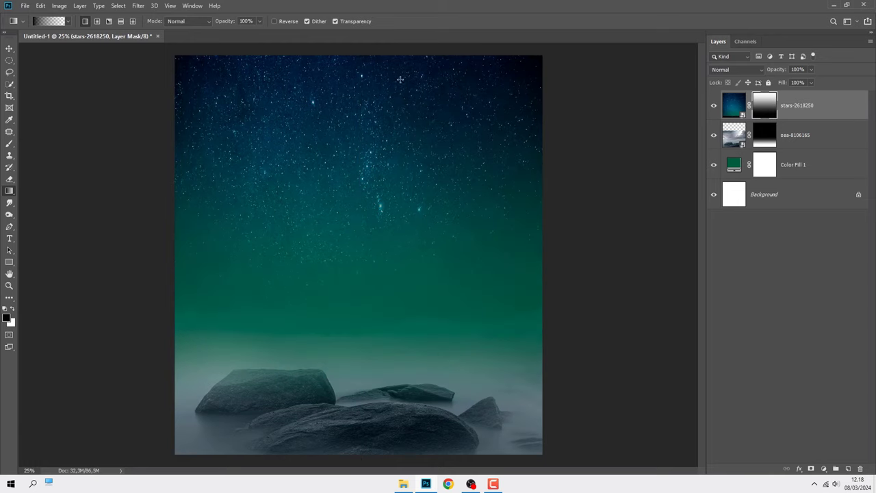
{"action": "left_click", "coordinate": [713, 106]}
Step: Apply a 2.0-pixel Gaussian Blur smart filter to the stars-2618250 layer
{"action": "left_click", "coordinate": [713, 107]}
{"action": "key", "text": "v"}
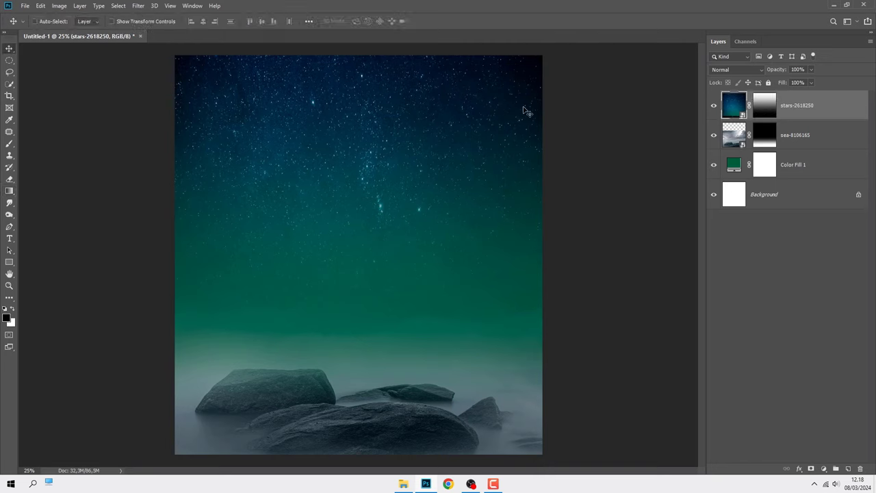
{"action": "left_click", "coordinate": [138, 7]}
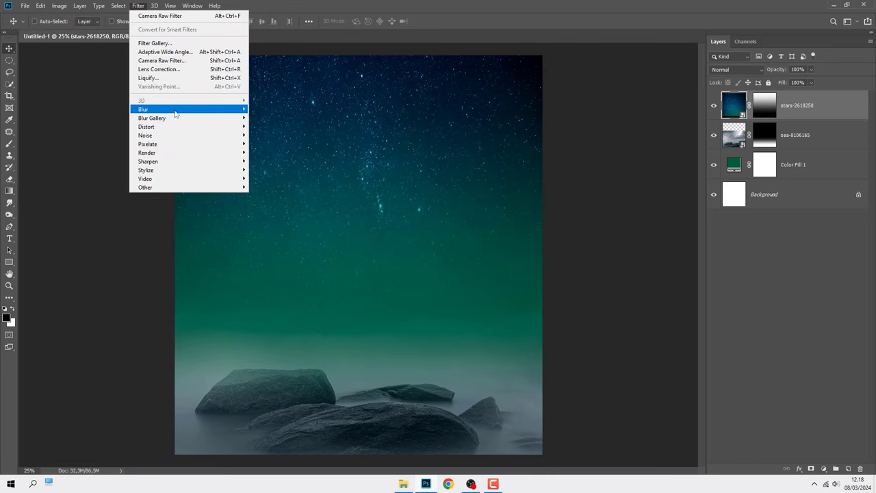
{"action": "mouse_move", "coordinate": [178, 110]}
{"action": "left_click", "coordinate": [282, 145]}
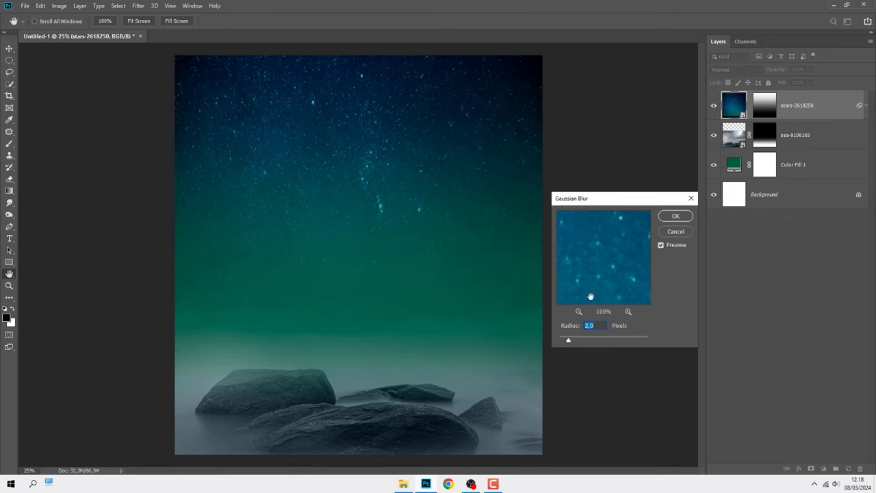
{"action": "double_click", "coordinate": [600, 326]}
{"action": "left_click", "coordinate": [666, 218]}
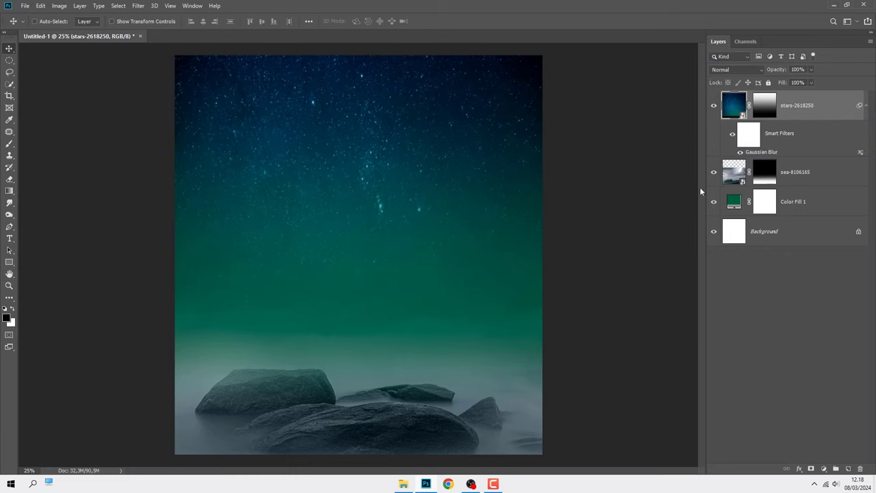
{"action": "left_click", "coordinate": [797, 174]}
Step: Add a Color Balance layer clipped to the sea layer, with Highlights Green +100
{"action": "left_click", "coordinate": [823, 468]}
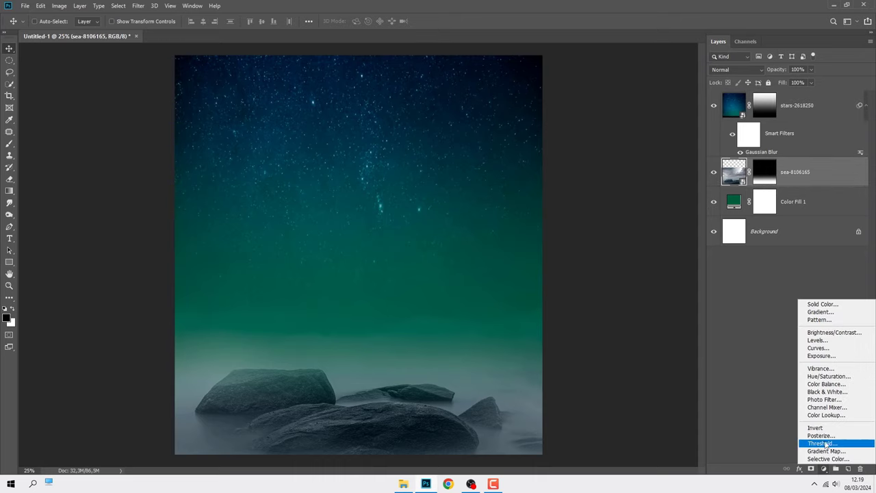
{"action": "left_click", "coordinate": [821, 382]}
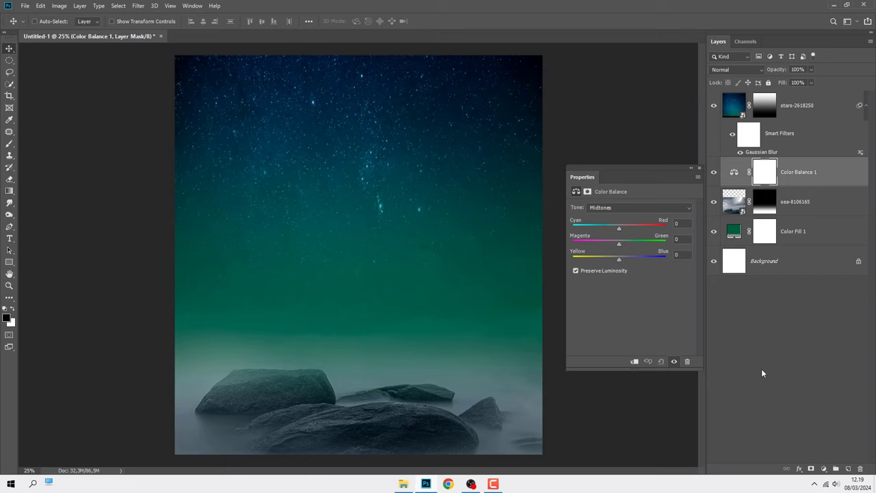
{"action": "left_click", "coordinate": [635, 361]}
{"action": "left_click", "coordinate": [622, 208]}
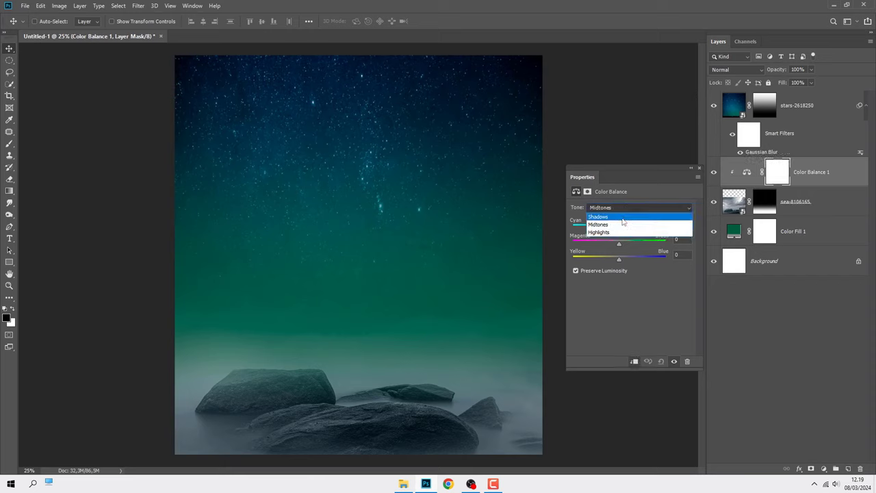
{"action": "left_click", "coordinate": [621, 231]}
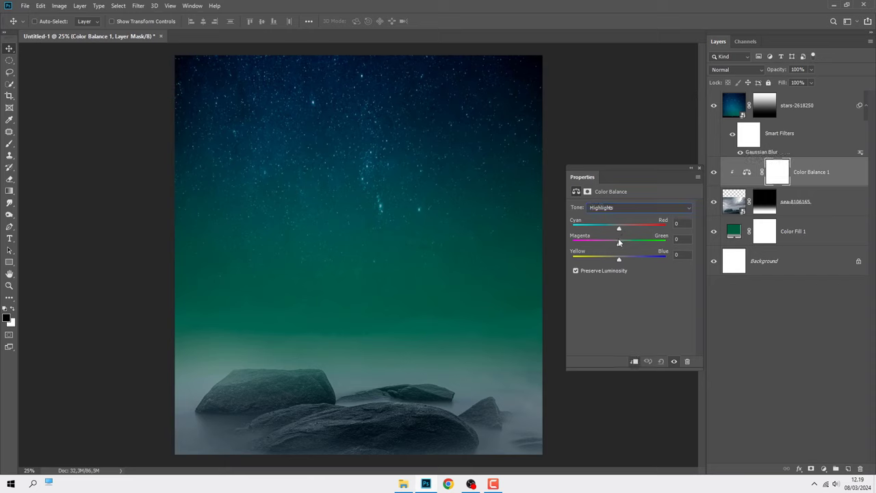
{"action": "left_click_drag", "start_coordinate": [622, 243], "coordinate": [673, 245]}
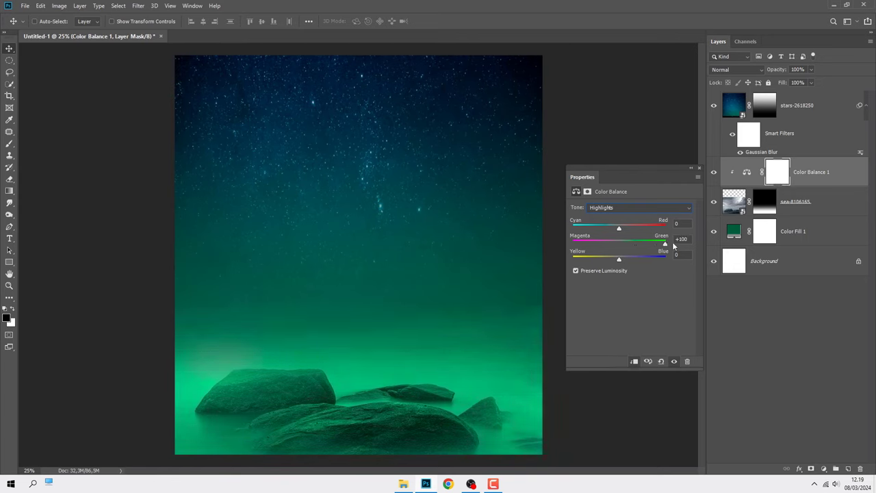
Step: Shift the Color Balance shadows +17 red and +14 blue, then toggle it to compare
{"action": "left_click", "coordinate": [626, 208]}
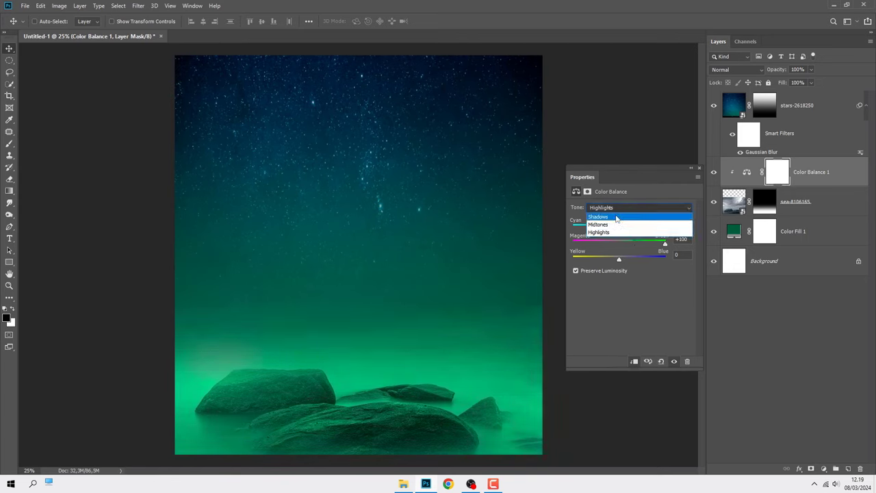
{"action": "left_click", "coordinate": [616, 217]}
{"action": "left_click_drag", "start_coordinate": [620, 228], "coordinate": [624, 228]}
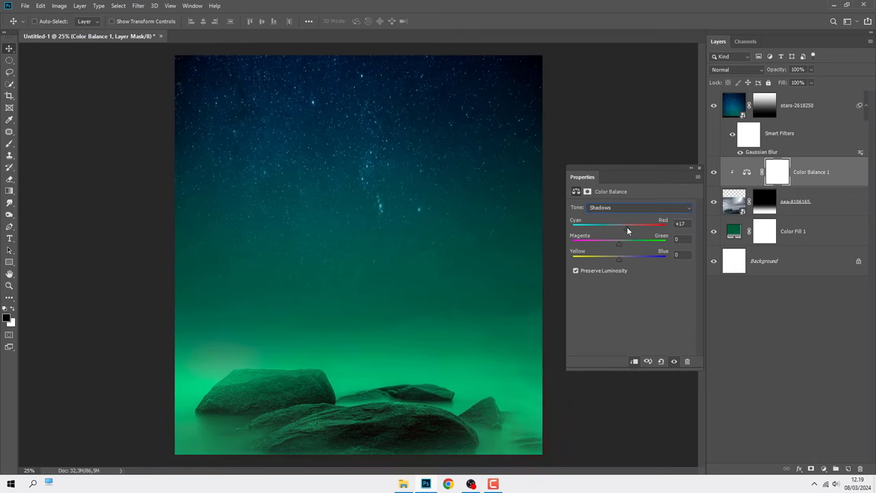
{"action": "left_click_drag", "start_coordinate": [620, 259], "coordinate": [626, 260]}
{"action": "left_click", "coordinate": [699, 168]}
{"action": "left_click", "coordinate": [714, 171]}
{"action": "left_click", "coordinate": [714, 171]}
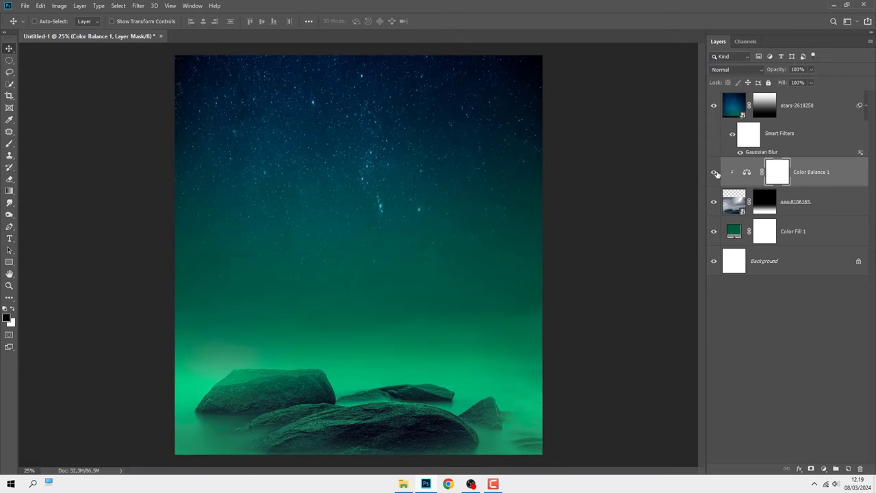
{"action": "left_click", "coordinate": [747, 172]}
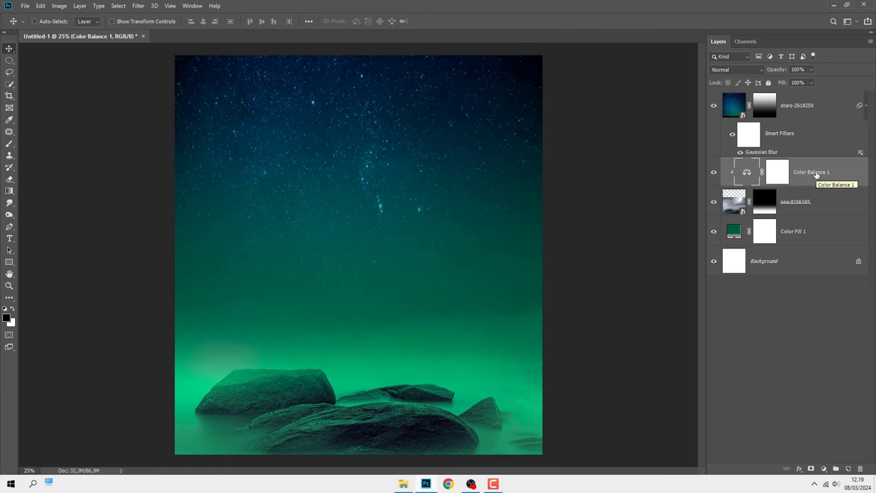
{"action": "left_click", "coordinate": [805, 115]}
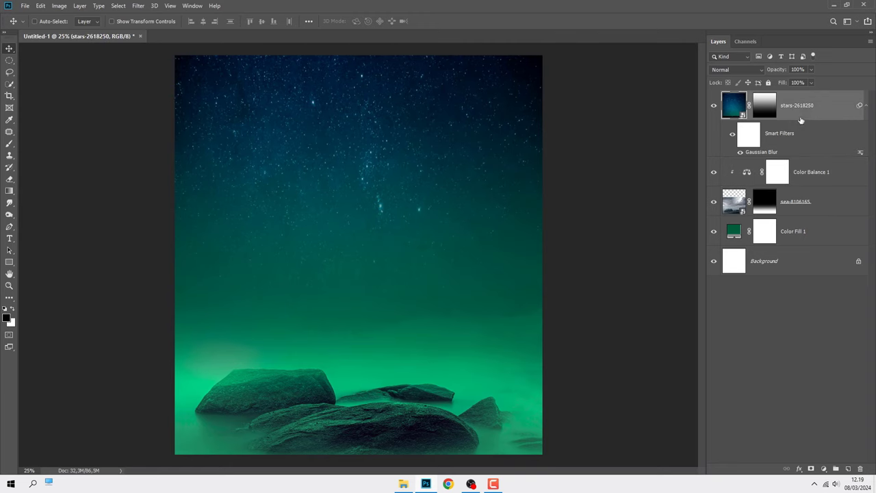
Step: Place the planet_by_sumopiggy_d5jeju image into the composition
{"action": "left_click", "coordinate": [400, 485]}
{"action": "left_click_drag", "start_coordinate": [210, 137], "coordinate": [323, 245]}
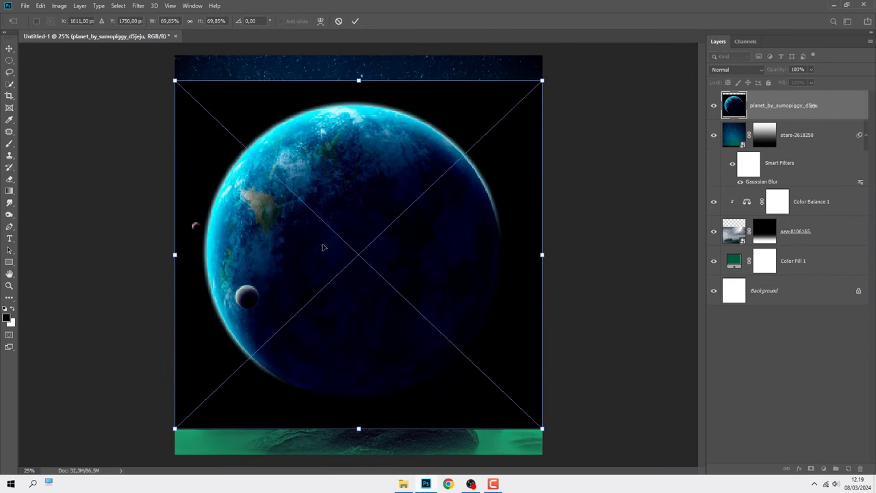
{"action": "key", "text": "Return"}
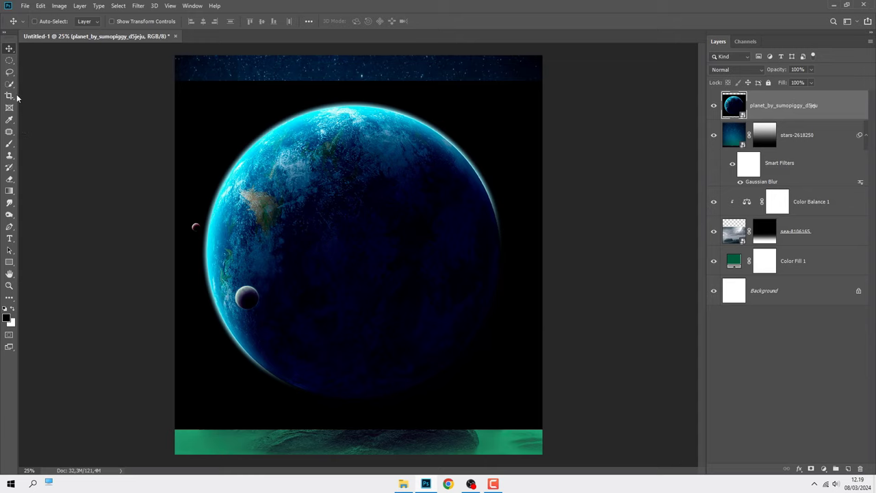
Step: Draw an elliptical selection fitted to the planet and turn it into a circular layer mask
{"action": "right_click", "coordinate": [9, 60]}
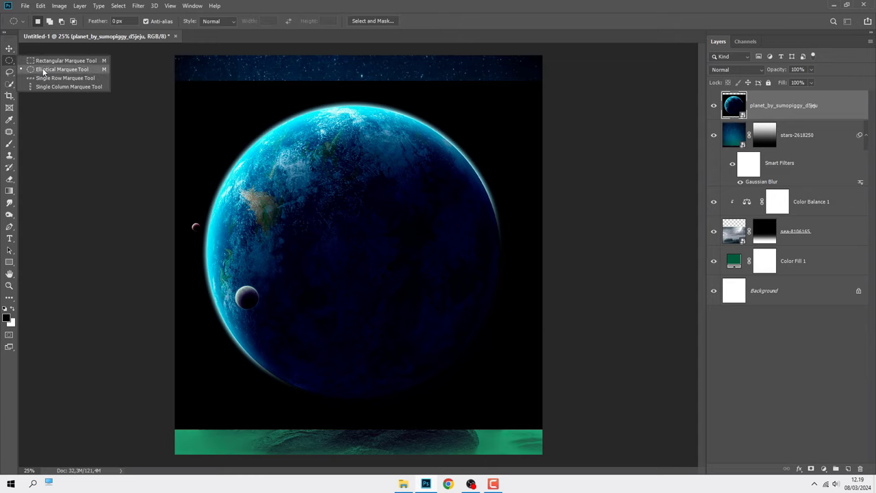
{"action": "left_click", "coordinate": [43, 70]}
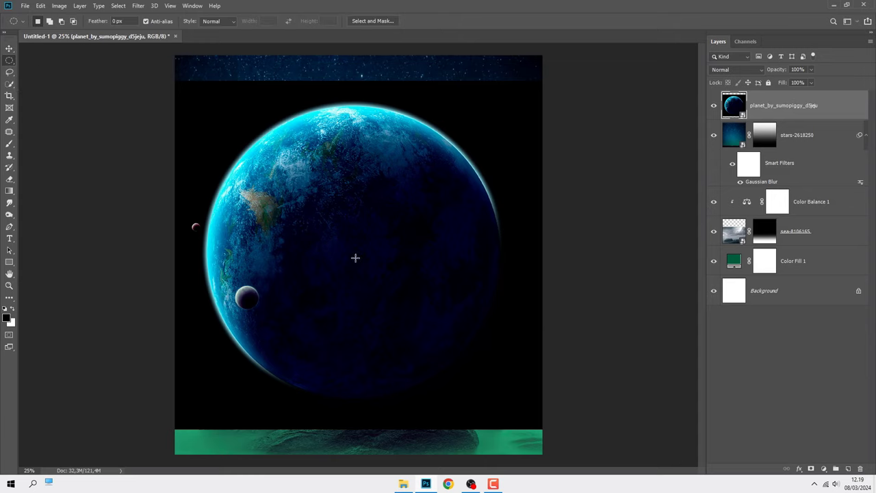
{"action": "mouse_move", "coordinate": [355, 257]}
{"action": "left_mouse_down"}
{"action": "mouse_move", "coordinate": [507, 358]}
{"action": "mouse_move", "coordinate": [607, 399]}
{"action": "left_mouse_up"}
{"action": "left_click_drag", "start_coordinate": [338, 239], "coordinate": [335, 235]}
{"action": "key", "text": "Up"}
{"action": "key", "text": "Up"}
{"action": "key", "text": "Up"}
{"action": "key", "text": "Left"}
{"action": "key", "text": "Left"}
{"action": "left_click", "coordinate": [811, 469]}
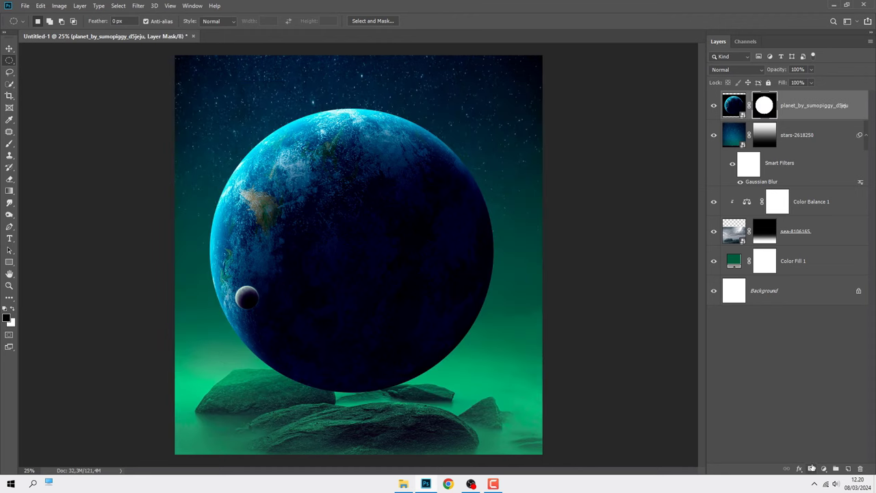
{"action": "left_click", "coordinate": [792, 113]}
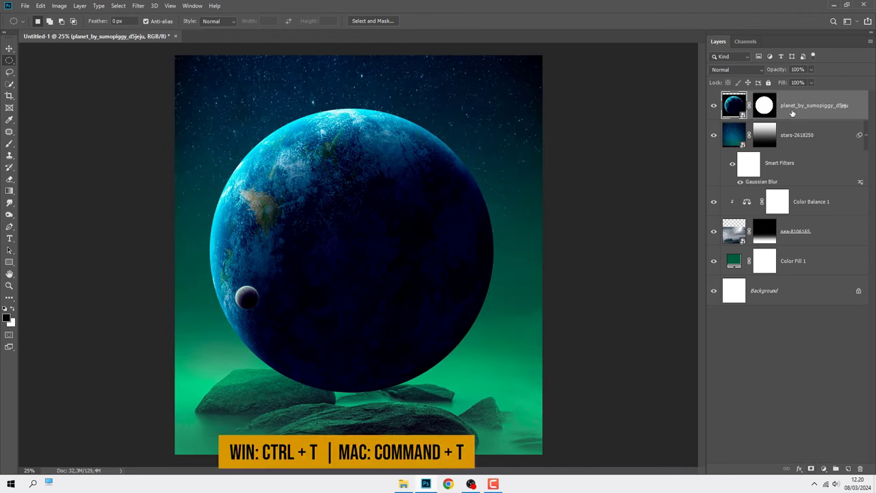
Step: Free Transform the planet down to about 75% and move it higher in the sky
{"action": "key", "text": "ctrl+t"}
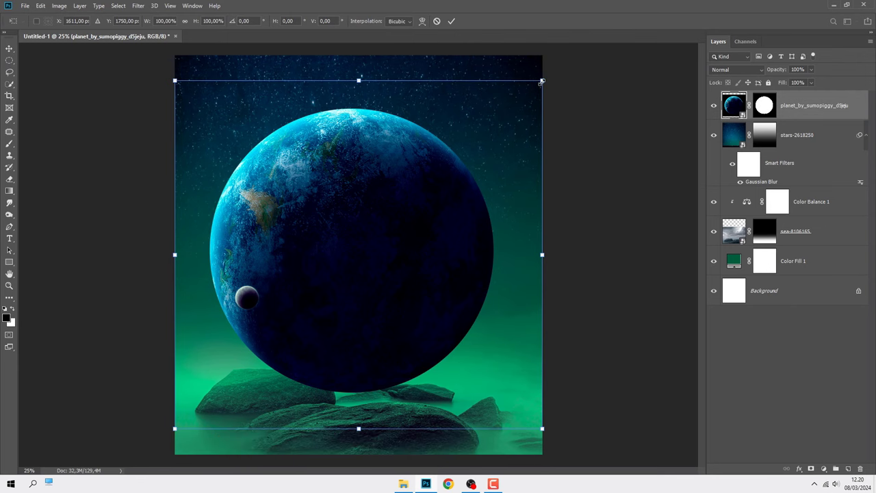
{"action": "left_click_drag", "start_coordinate": [541, 81], "coordinate": [496, 123]}
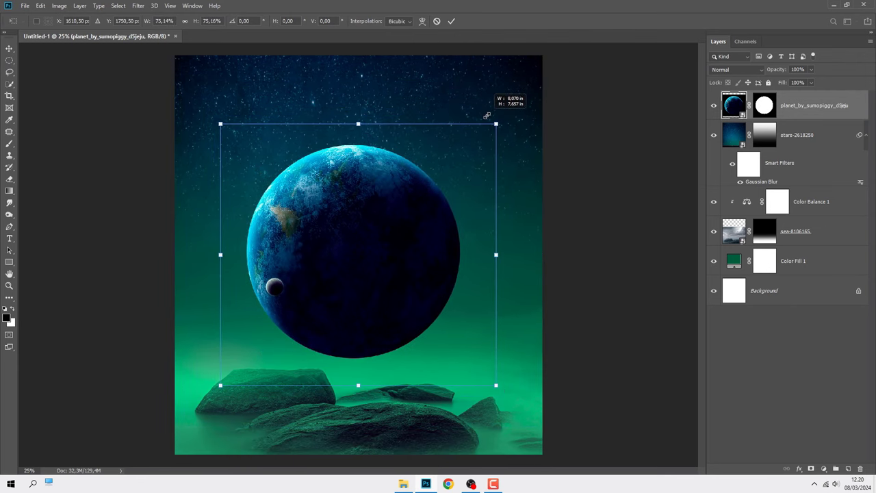
{"action": "left_click_drag", "start_coordinate": [367, 249], "coordinate": [367, 201]}
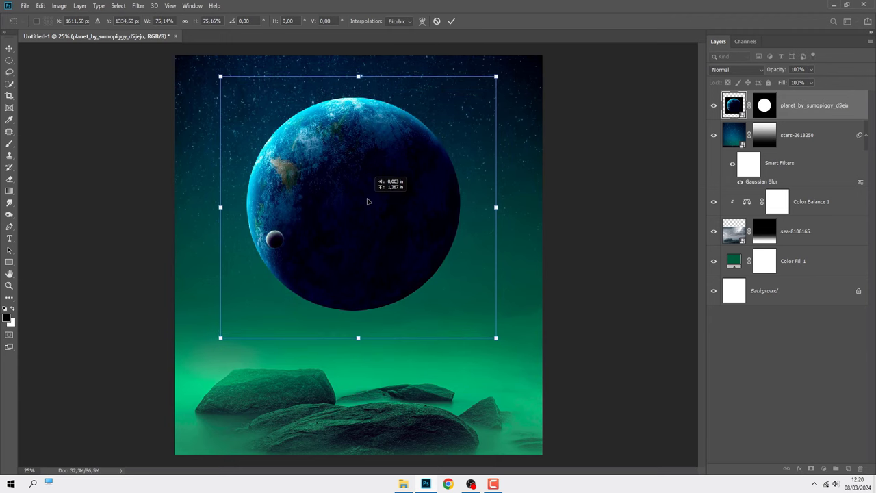
{"action": "left_click", "coordinate": [451, 21]}
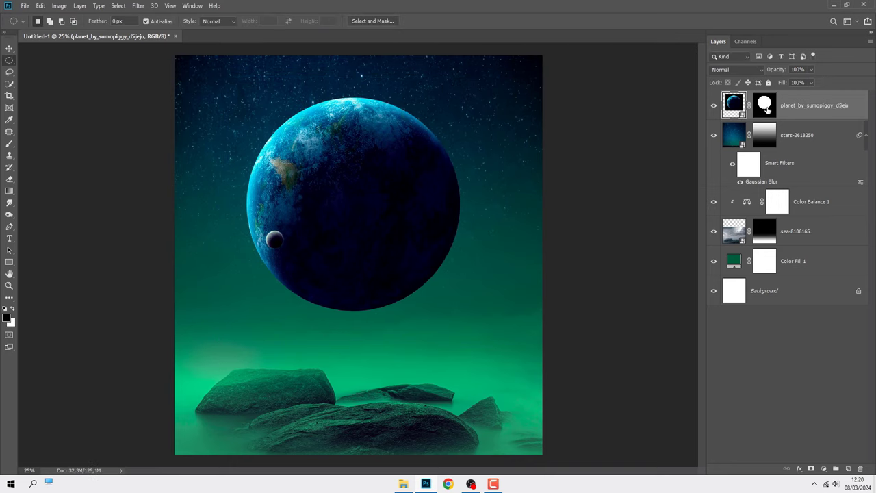
Step: Target the planet's layer mask and set the Gradient tool to about 53% opacity
{"action": "left_click", "coordinate": [767, 109]}
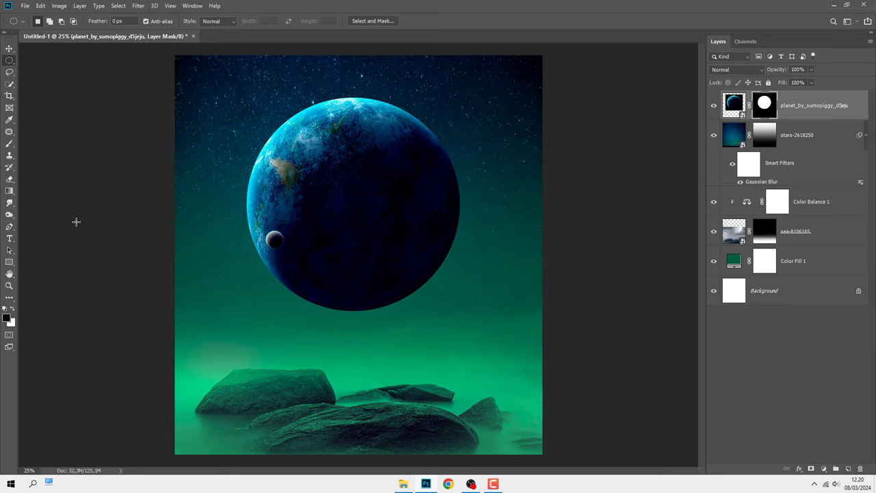
{"action": "left_click", "coordinate": [9, 191]}
{"action": "left_click", "coordinate": [36, 192]}
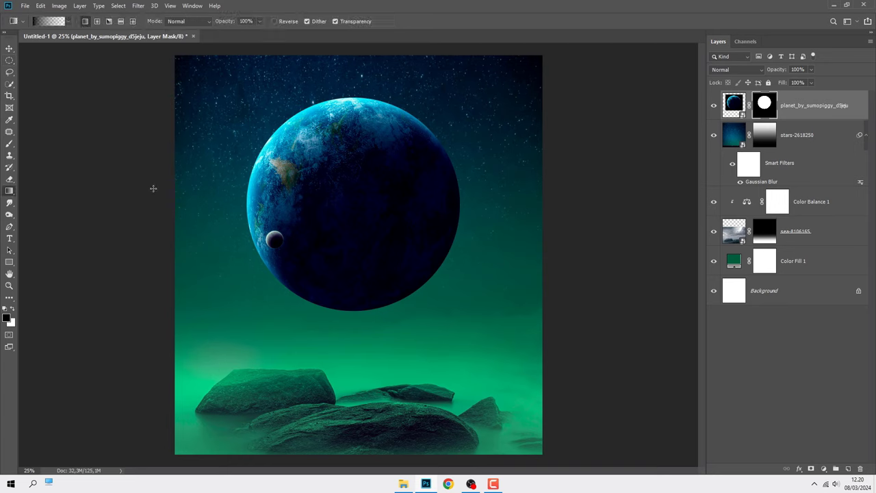
{"action": "left_click", "coordinate": [258, 23]}
{"action": "left_click", "coordinate": [242, 33]}
Step: Fade the planet's lower half into the green fog with repeated upward mask gradients
{"action": "mouse_move", "coordinate": [350, 316]}
{"action": "left_mouse_down"}
{"action": "mouse_move", "coordinate": [351, 132]}
{"action": "mouse_move", "coordinate": [351, 144]}
{"action": "left_mouse_up"}
{"action": "left_click_drag", "start_coordinate": [347, 352], "coordinate": [348, 115]}
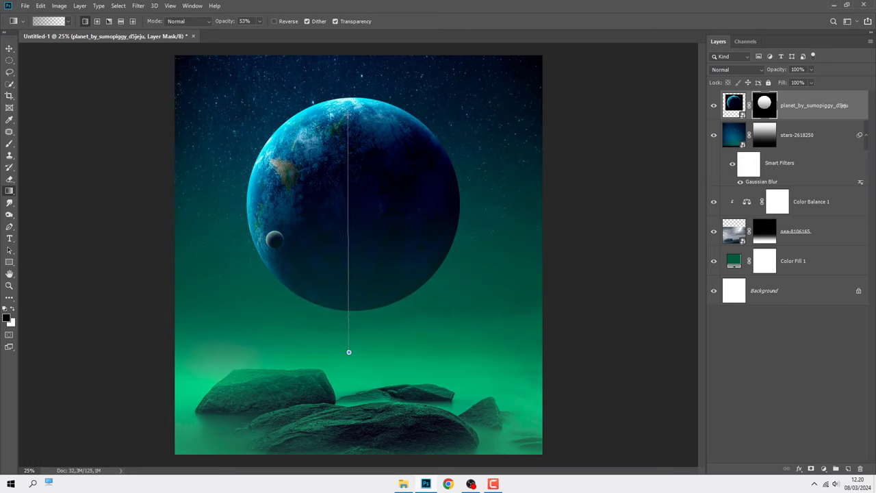
{"action": "left_click_drag", "start_coordinate": [345, 343], "coordinate": [344, 185]}
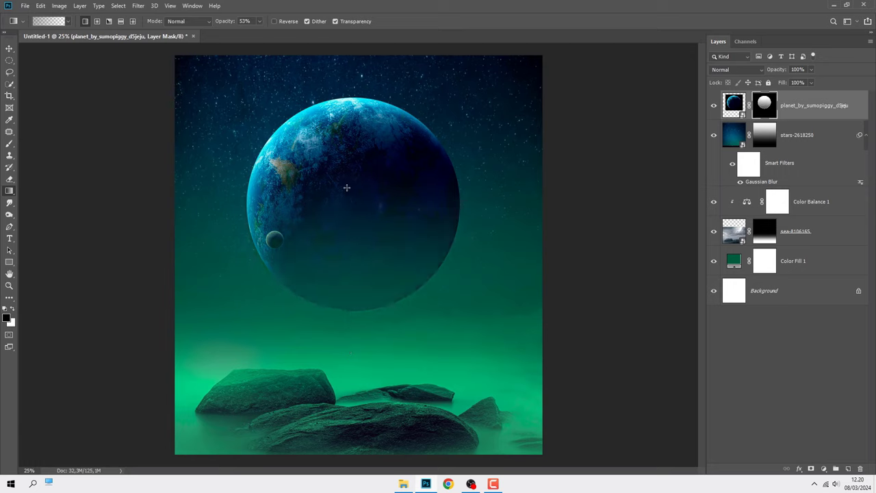
{"action": "left_click_drag", "start_coordinate": [360, 328], "coordinate": [359, 135]}
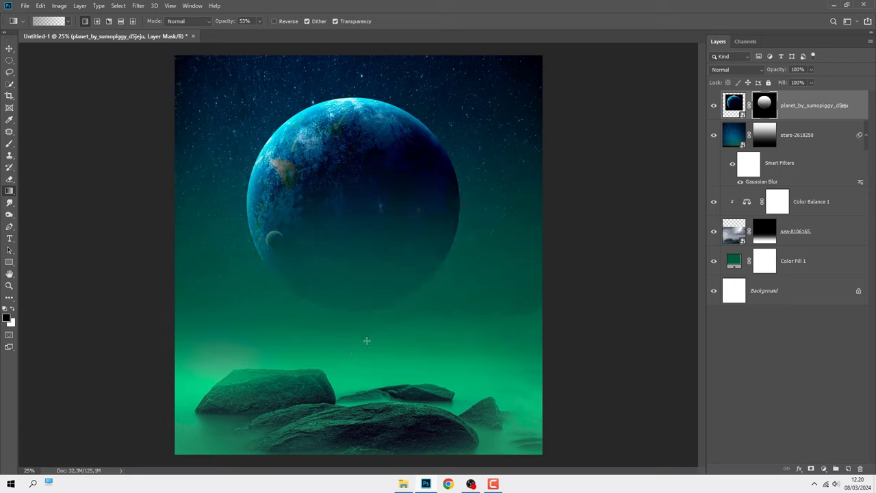
{"action": "left_click_drag", "start_coordinate": [364, 361], "coordinate": [364, 182]}
{"action": "mouse_move", "coordinate": [353, 345]}
{"action": "left_mouse_down"}
{"action": "mouse_move", "coordinate": [350, 88]}
{"action": "mouse_move", "coordinate": [349, 137]}
{"action": "left_mouse_up"}
{"action": "scroll", "coordinate": [354, 135], "scroll_direction": "down", "scroll_amount": 3}
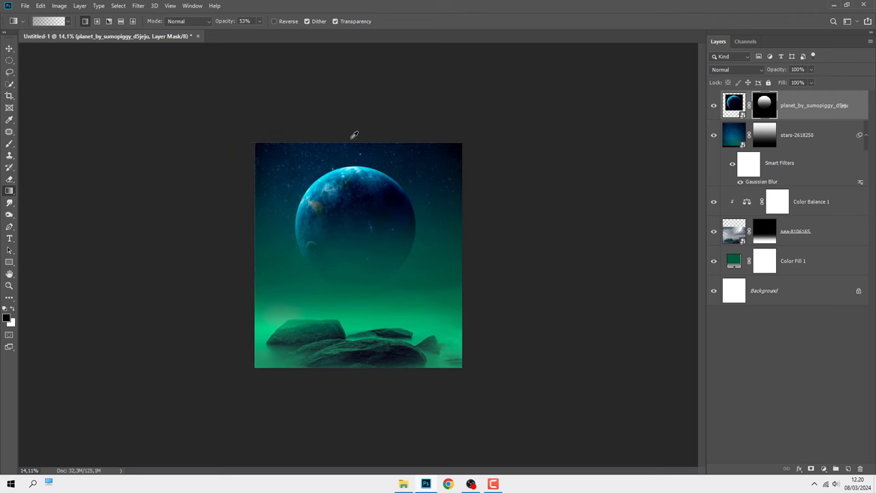
{"action": "scroll", "coordinate": [353, 135], "scroll_direction": "up", "scroll_amount": 2}
{"action": "scroll", "coordinate": [354, 135], "scroll_direction": "up", "scroll_amount": 2}
{"action": "scroll", "coordinate": [354, 135], "scroll_direction": "down", "scroll_amount": 1}
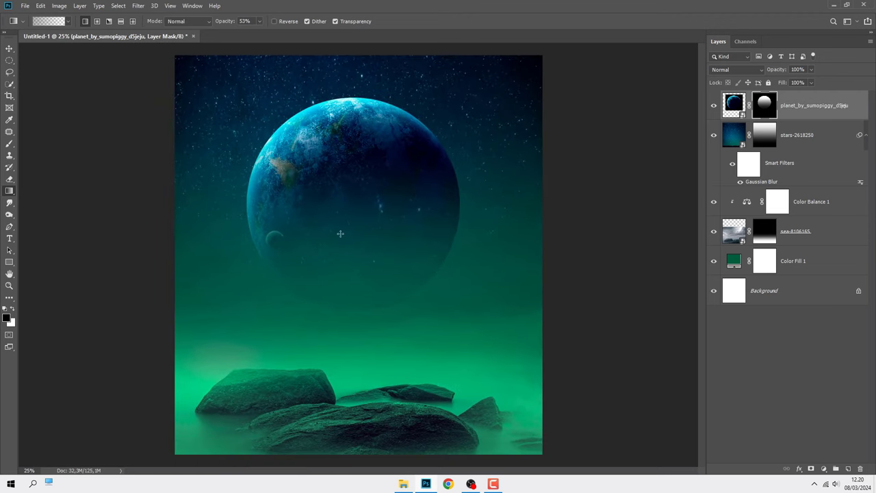
{"action": "left_click_drag", "start_coordinate": [350, 337], "coordinate": [353, 221]}
{"action": "left_click", "coordinate": [796, 104]}
{"action": "key", "text": "v"}
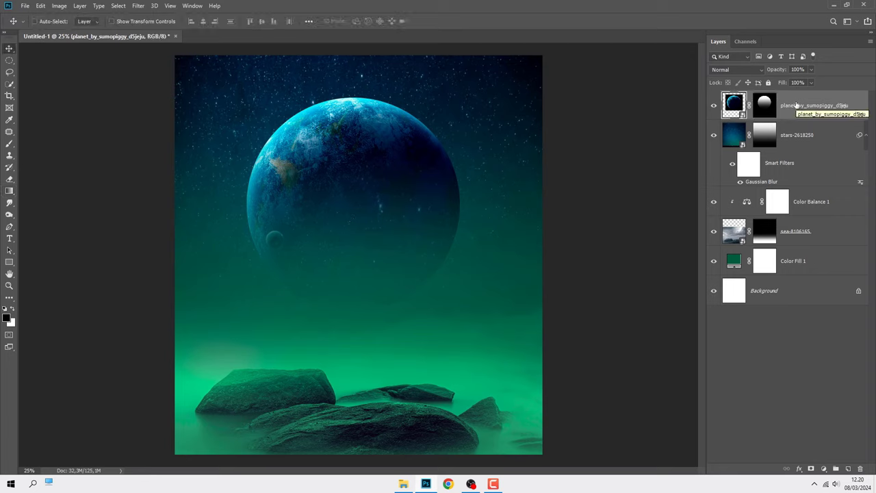
Step: Apply a 2 px Gaussian Blur to the planet
{"action": "left_click", "coordinate": [138, 6]}
{"action": "mouse_move", "coordinate": [185, 109]}
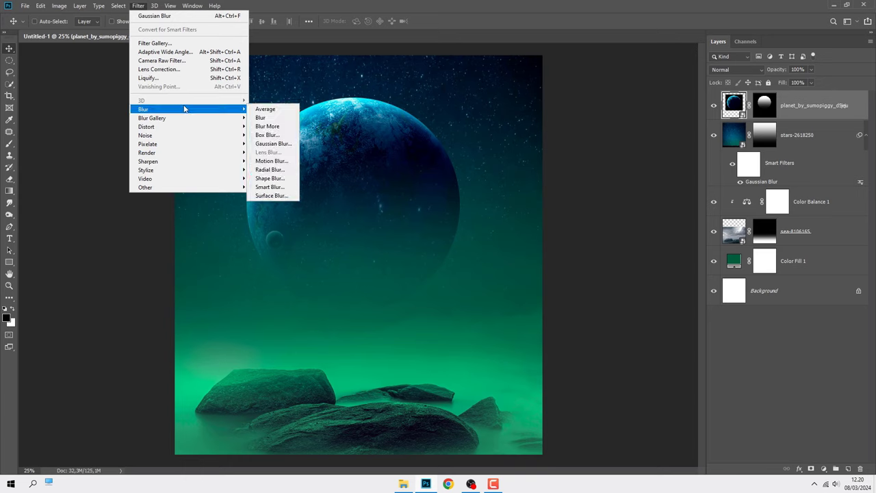
{"action": "left_click", "coordinate": [273, 144]}
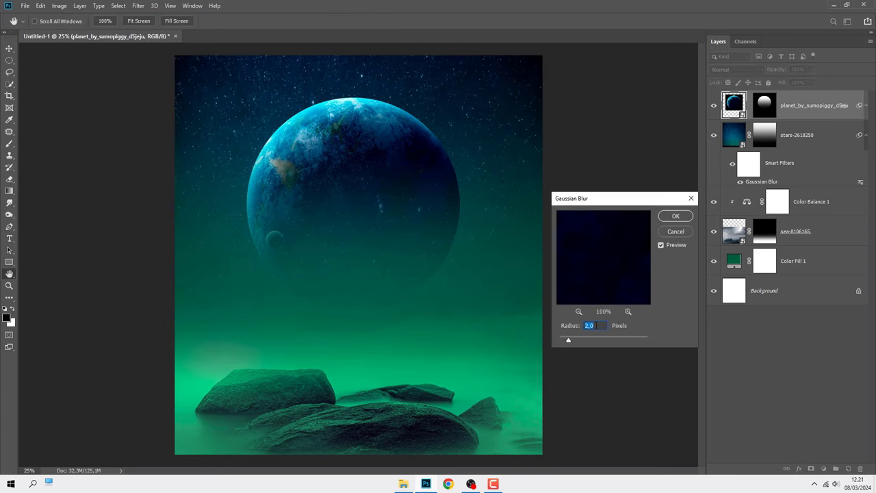
{"action": "left_click_drag", "start_coordinate": [596, 325], "coordinate": [589, 326]}
{"action": "type", "text": "2"}
{"action": "left_click", "coordinate": [676, 215]}
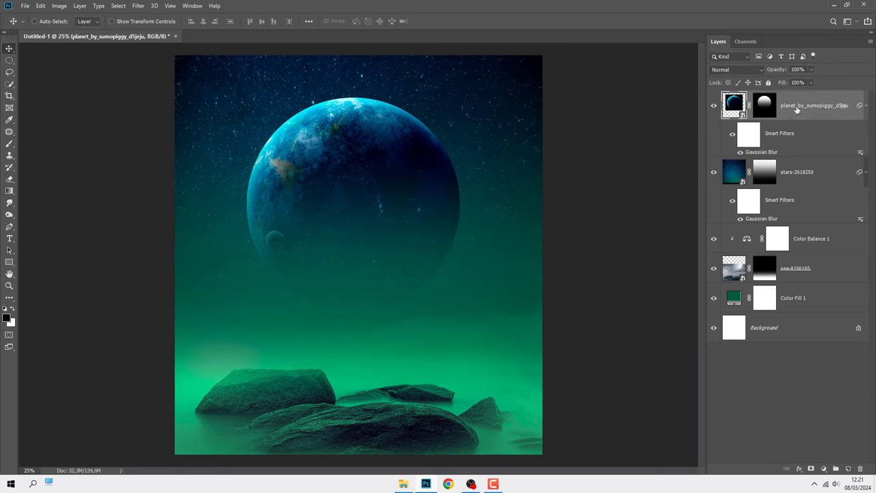
Step: Clip a Hue/Saturation adjustment to the planet with Hue +14 and Saturation -46
{"action": "left_click", "coordinate": [823, 468]}
{"action": "left_click", "coordinate": [808, 380]}
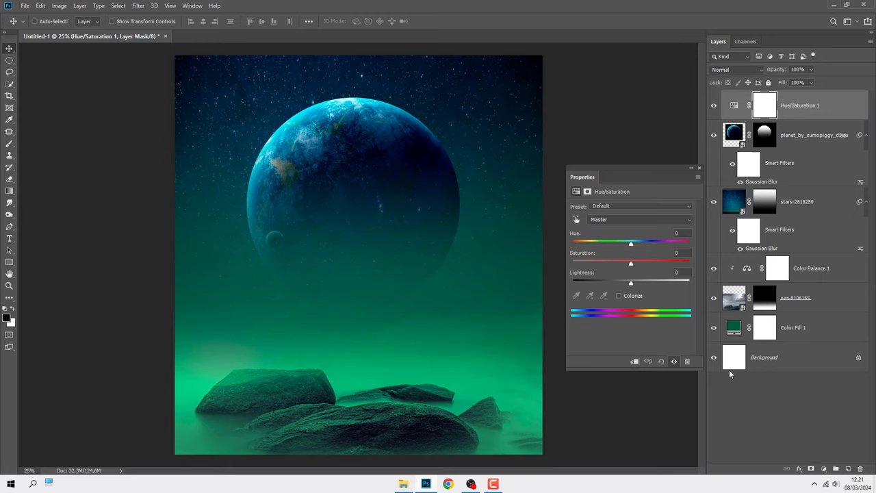
{"action": "left_click", "coordinate": [632, 362]}
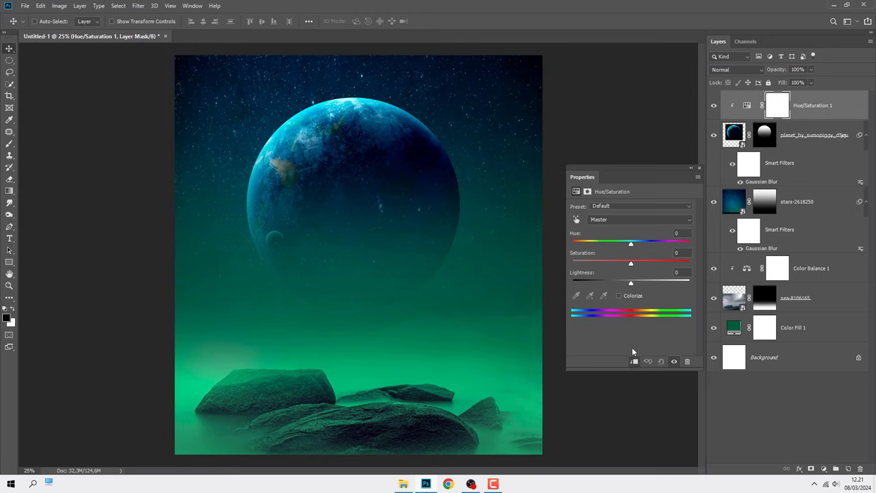
{"action": "key", "text": "ctrl+plus"}
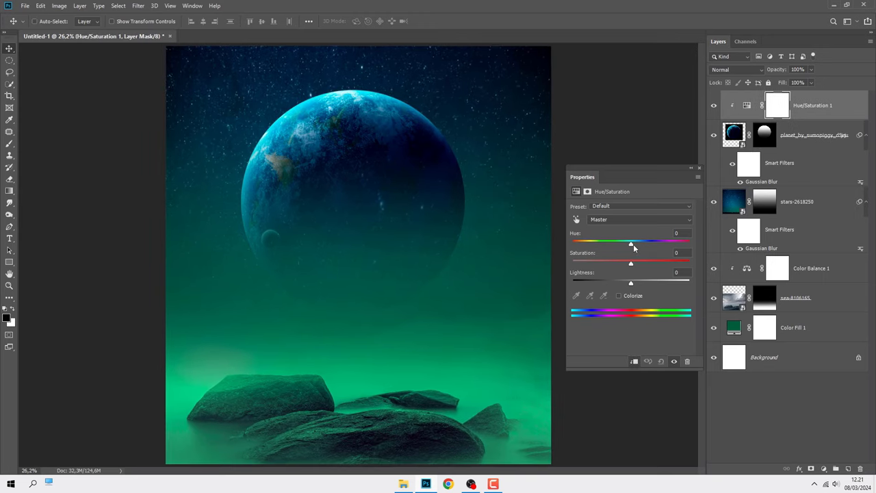
{"action": "left_click_drag", "start_coordinate": [633, 243], "coordinate": [639, 247]}
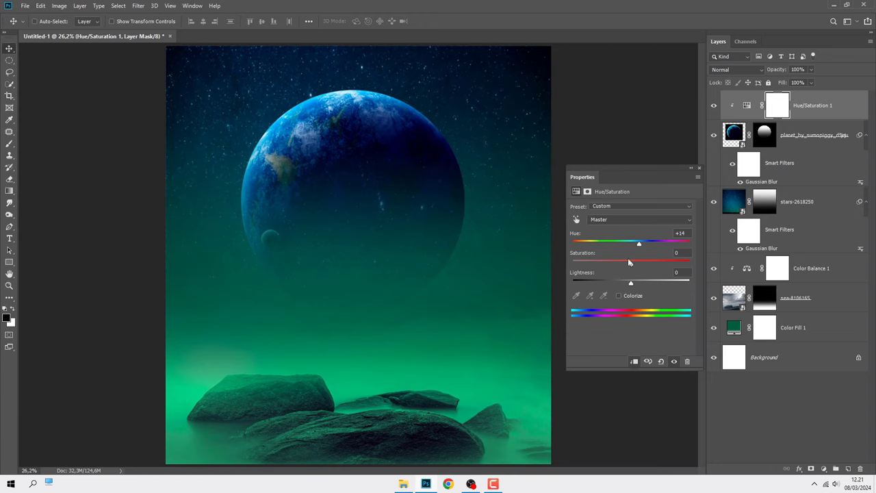
{"action": "left_click_drag", "start_coordinate": [629, 265], "coordinate": [609, 265]}
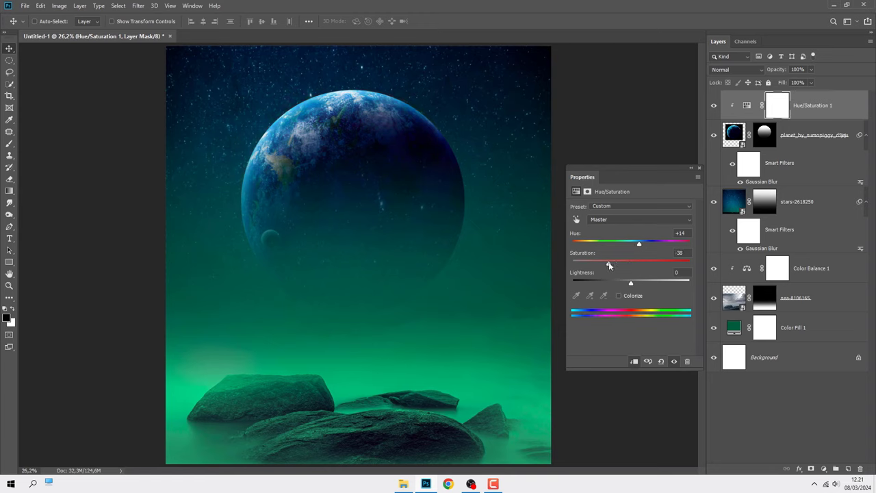
{"action": "left_click", "coordinate": [698, 169]}
{"action": "left_click", "coordinate": [714, 106]}
{"action": "left_click", "coordinate": [714, 106]}
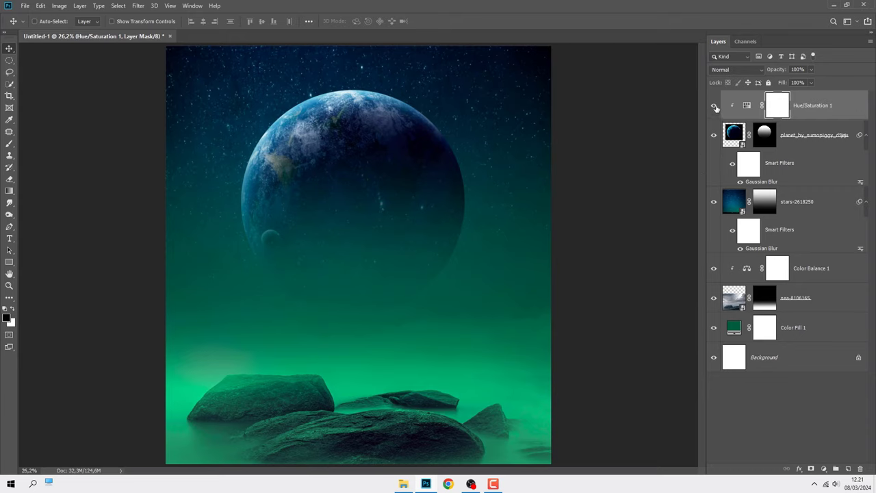
{"action": "left_click", "coordinate": [804, 203]}
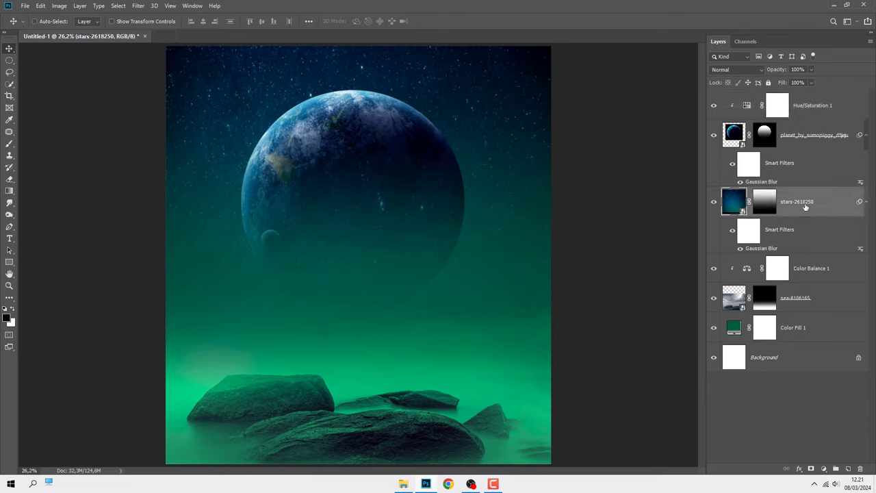
Step: Clip a Hue/Saturation adjustment to the stars-2618250 layer, lowering saturation to -18
{"action": "left_click", "coordinate": [825, 468]}
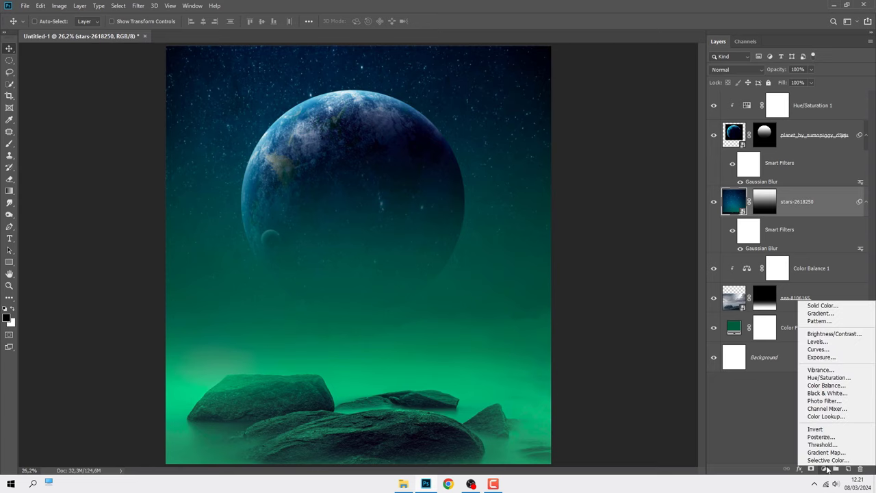
{"action": "left_click", "coordinate": [828, 378]}
{"action": "left_click", "coordinate": [635, 362]}
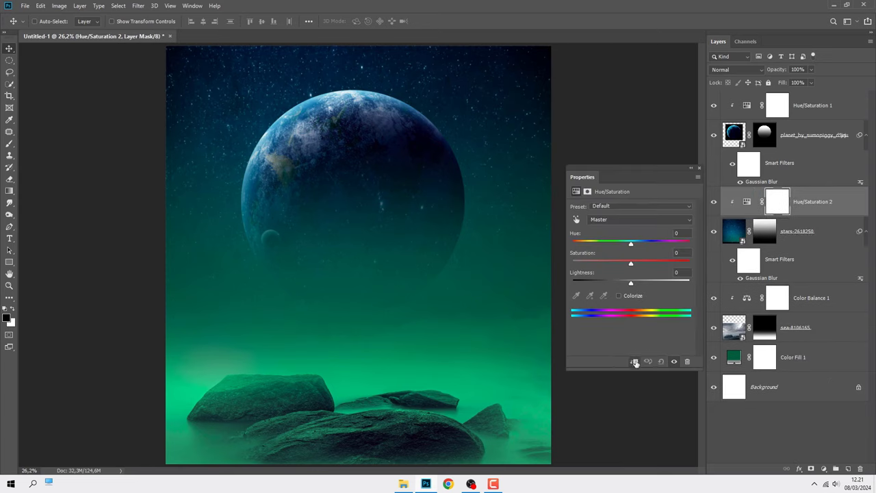
{"action": "left_click_drag", "start_coordinate": [631, 264], "coordinate": [628, 265]}
{"action": "left_click", "coordinate": [698, 168]}
{"action": "left_click", "coordinate": [806, 205]}
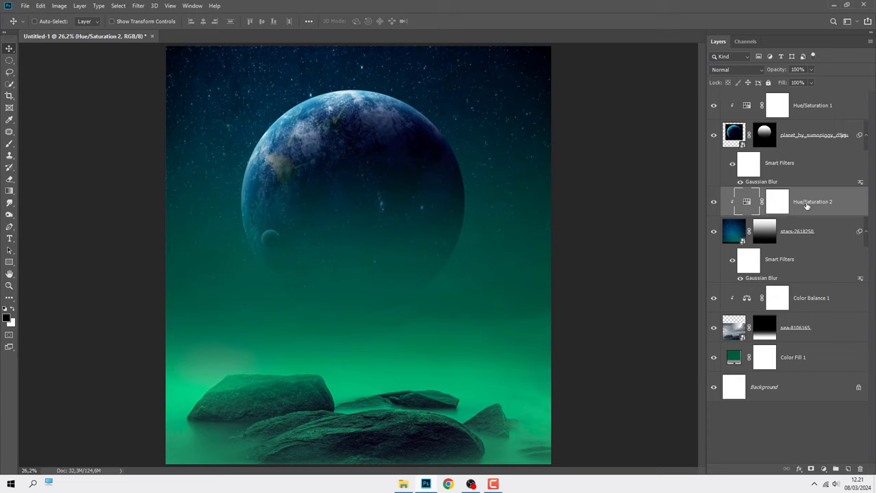
{"action": "left_click", "coordinate": [816, 299]}
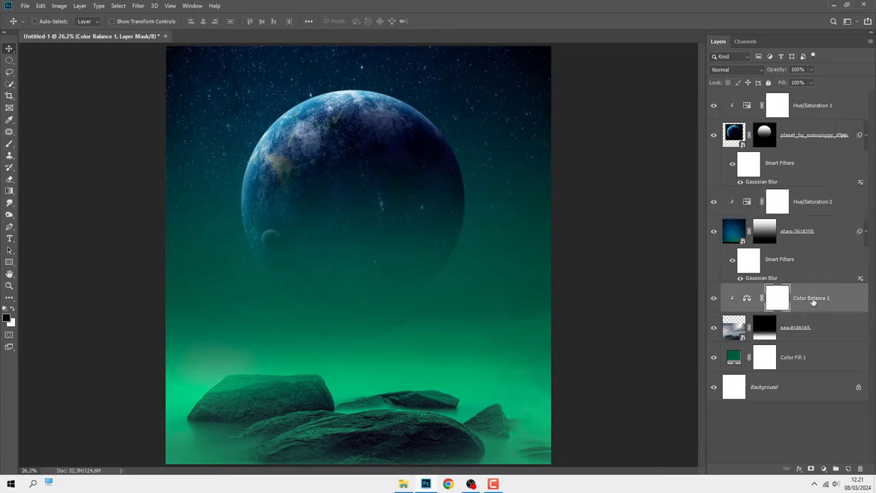
Step: Add a Levels adjustment above Color Balance 1 and lower the RGB white input
{"action": "left_click", "coordinate": [823, 469]}
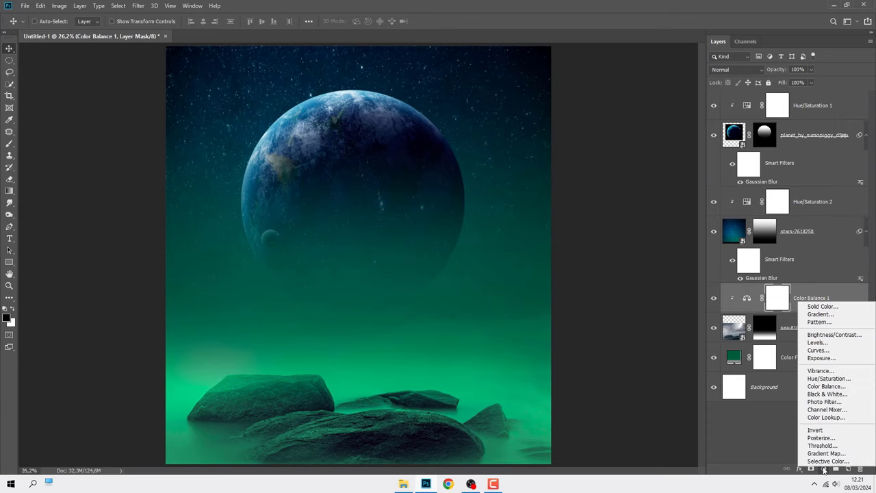
{"action": "left_click", "coordinate": [824, 342]}
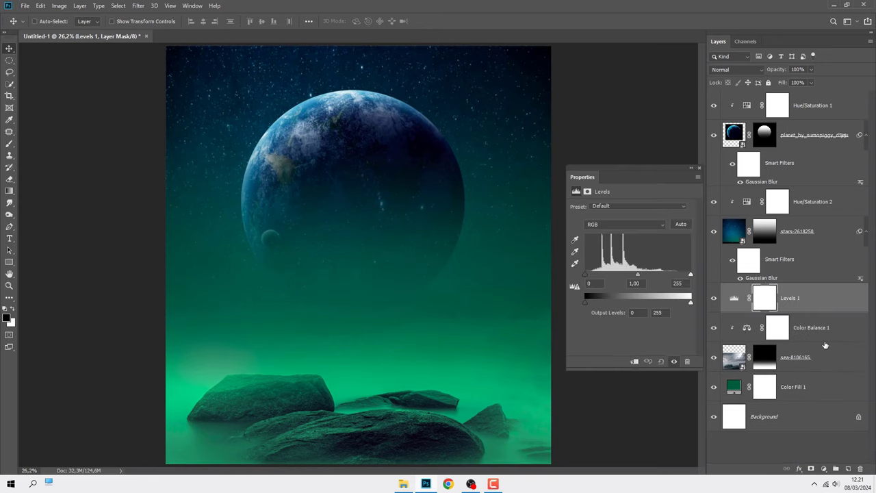
{"action": "left_click_drag", "start_coordinate": [690, 274], "coordinate": [652, 275]}
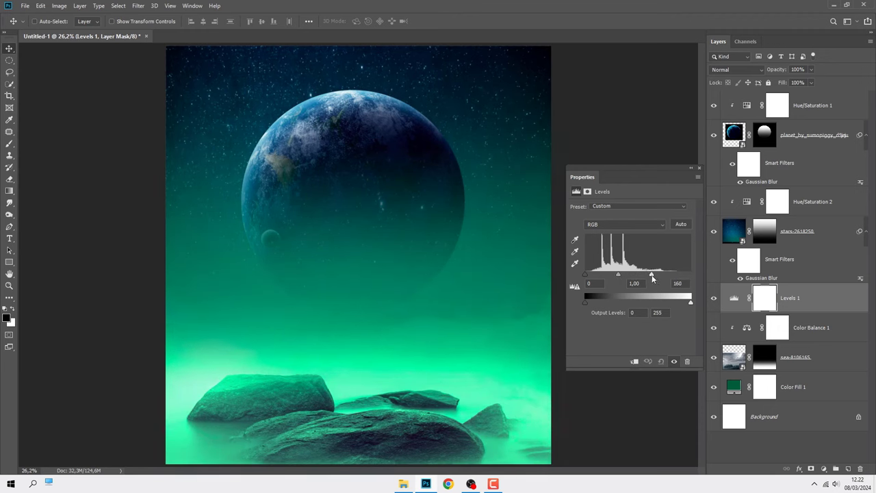
Step: Set the Levels Blue channel to input levels 22–138 and output levels 34–255
{"action": "left_click", "coordinate": [616, 229]}
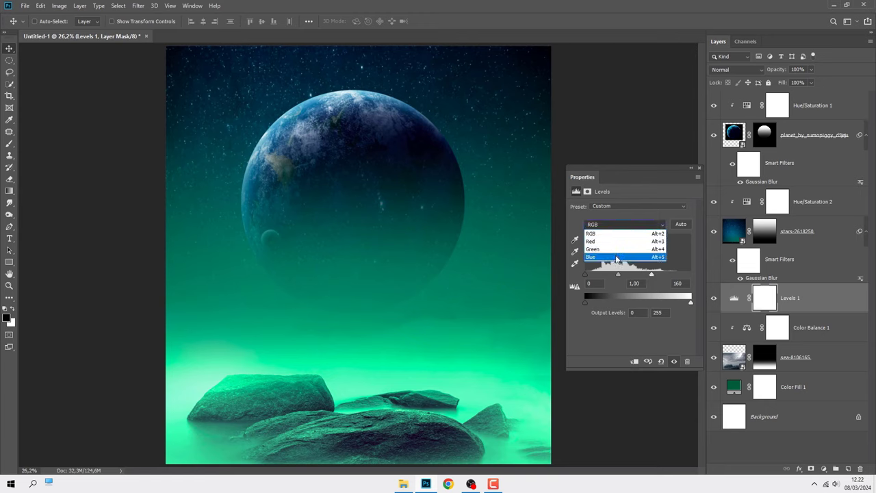
{"action": "left_click", "coordinate": [616, 257]}
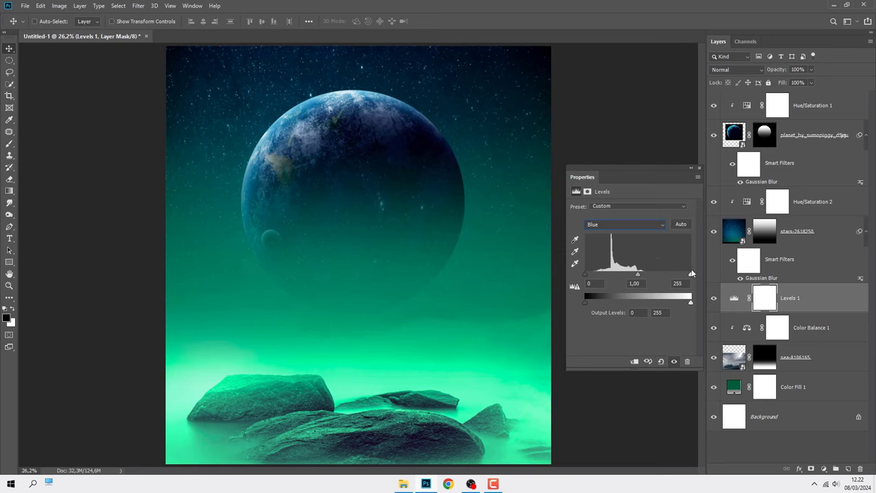
{"action": "left_click_drag", "start_coordinate": [691, 273], "coordinate": [646, 278]}
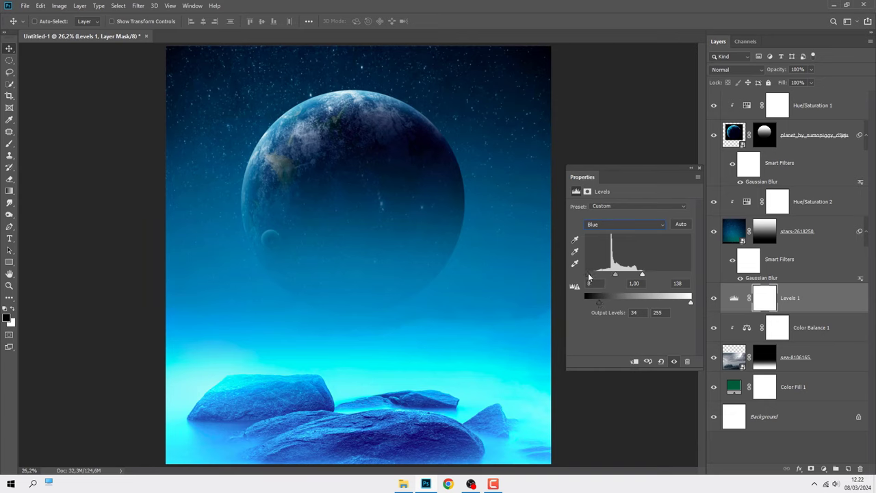
{"action": "left_click_drag", "start_coordinate": [588, 277], "coordinate": [592, 277]}
{"action": "left_click", "coordinate": [699, 168]}
{"action": "left_click", "coordinate": [714, 301]}
{"action": "left_click", "coordinate": [713, 301]}
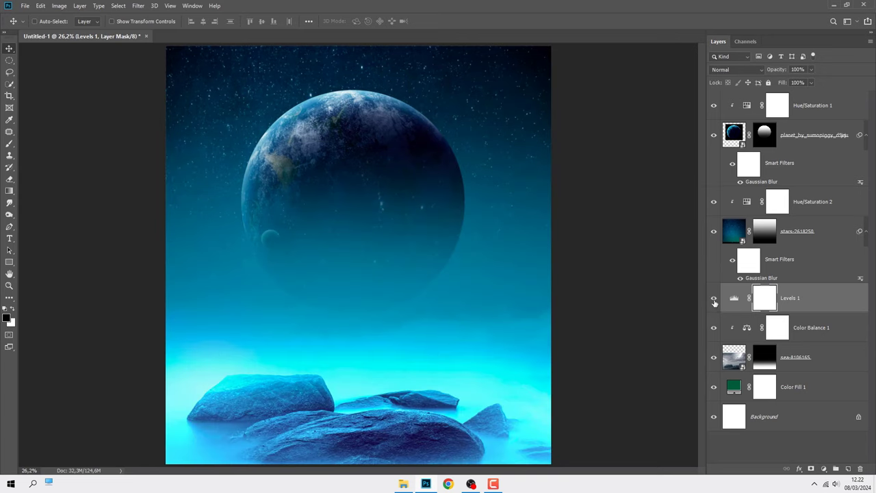
Step: Invert the Levels 1 mask and choose the soft 1100 px Zanuara effects brush
{"action": "key", "text": "ctrl+i"}
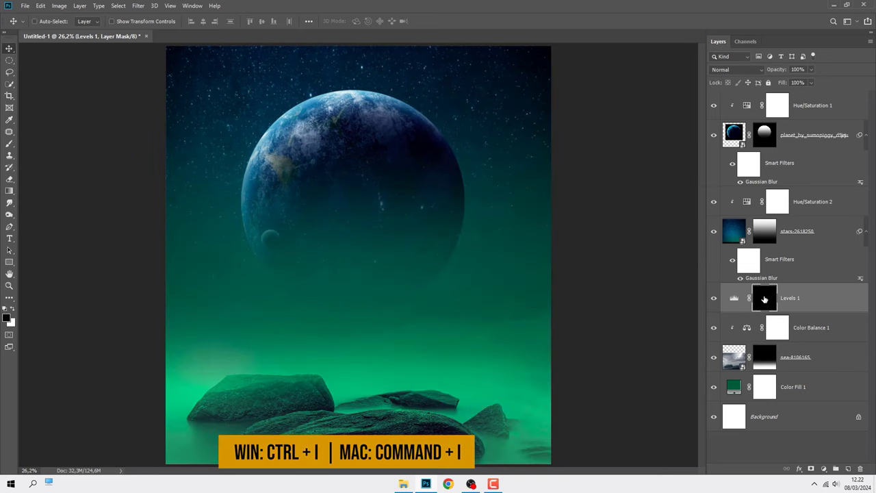
{"action": "left_click", "coordinate": [10, 143]}
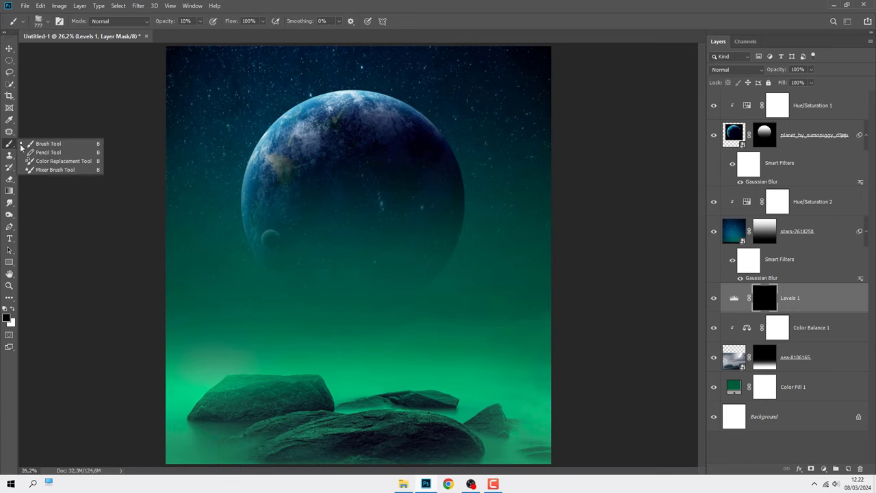
{"action": "left_click", "coordinate": [43, 146]}
{"action": "right_click", "coordinate": [272, 226]}
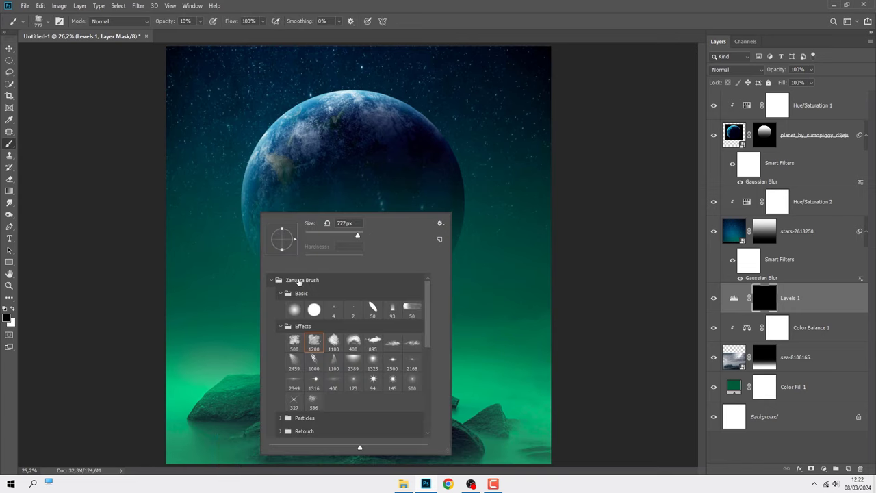
{"action": "left_click", "coordinate": [299, 281]}
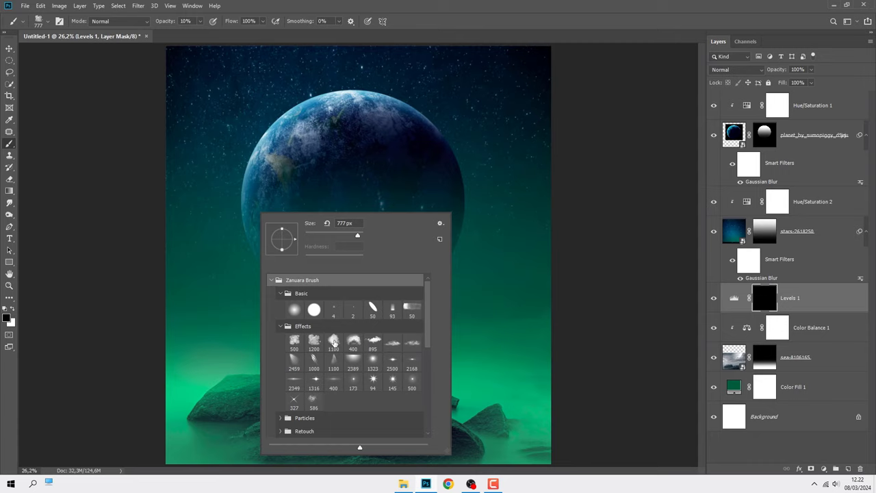
{"action": "left_click", "coordinate": [335, 342]}
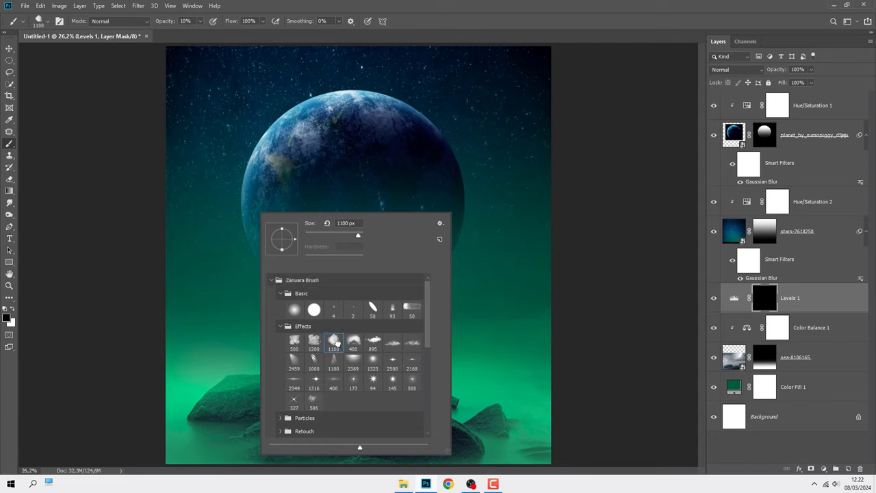
{"action": "key", "text": "Return"}
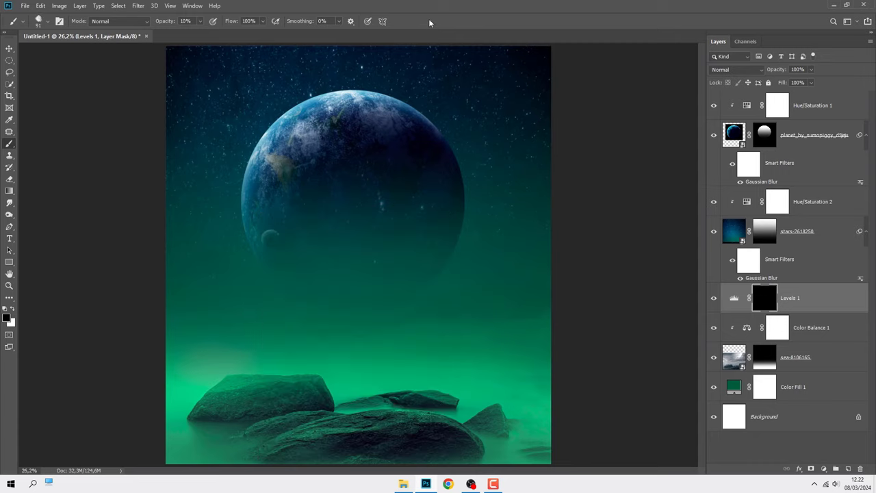
Step: With white foreground, paint a bluish highlight on the left rock's upper right edge
{"action": "scroll", "coordinate": [291, 408], "scroll_direction": "up", "scroll_amount": 3}
{"action": "scroll", "coordinate": [291, 407], "scroll_direction": "up", "scroll_amount": 2}
{"action": "scroll", "coordinate": [378, 379], "scroll_direction": "up", "scroll_amount": 1}
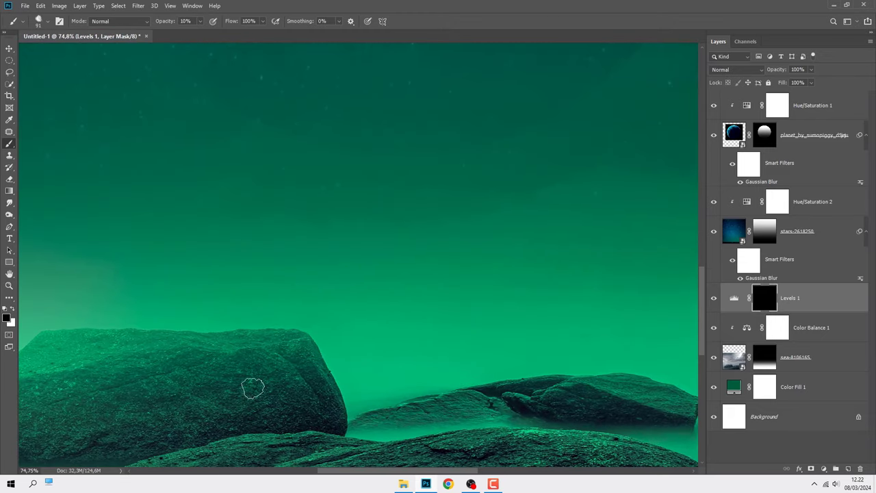
{"action": "scroll", "coordinate": [253, 387], "scroll_direction": "up", "scroll_amount": 1}
{"action": "scroll", "coordinate": [229, 69], "scroll_direction": "up", "scroll_amount": 1}
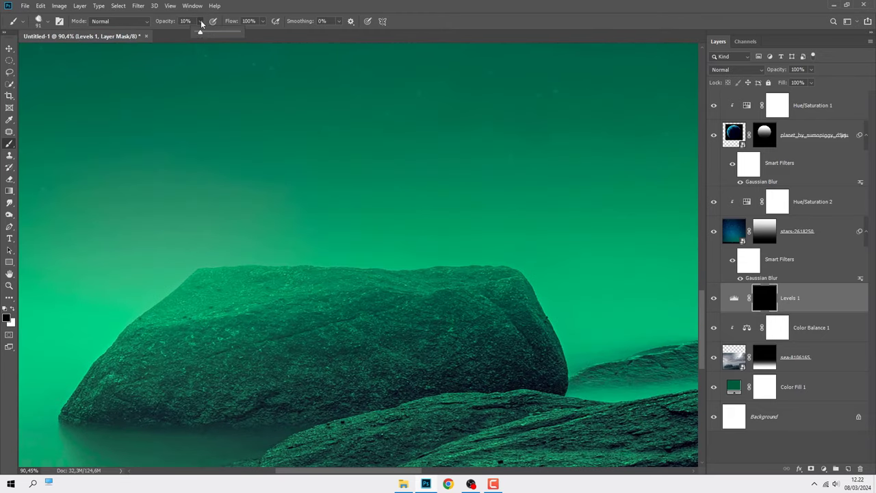
{"action": "scroll", "coordinate": [456, 293], "scroll_direction": "up", "scroll_amount": 1}
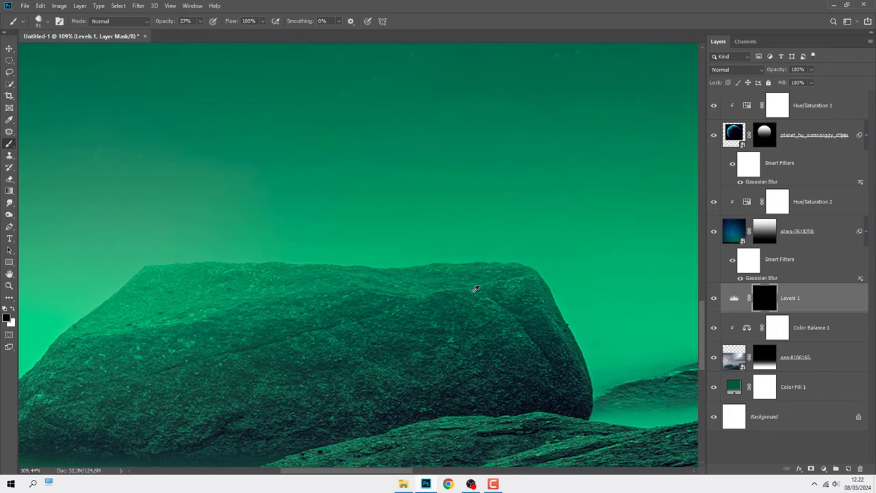
{"action": "mouse_move", "coordinate": [461, 293]}
{"action": "left_mouse_down"}
{"action": "mouse_move", "coordinate": [407, 258]}
{"action": "mouse_move", "coordinate": [488, 321]}
{"action": "left_mouse_up"}
{"action": "left_click", "coordinate": [14, 314]}
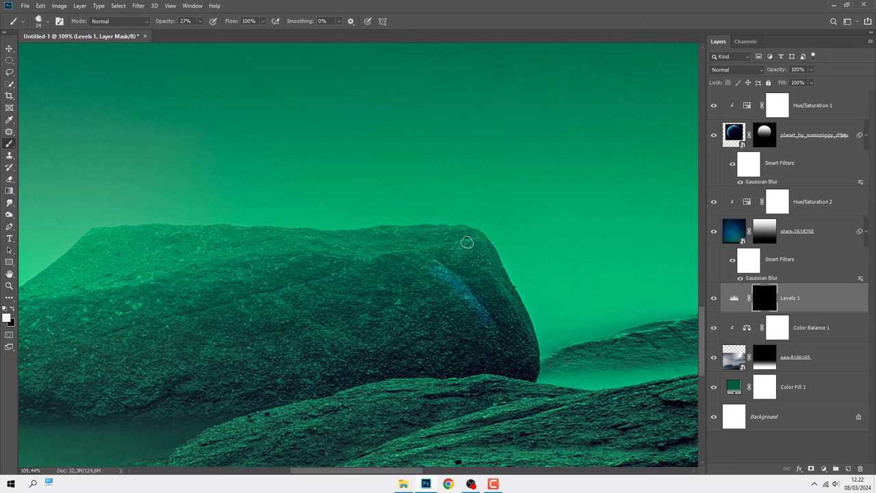
{"action": "left_click_drag", "start_coordinate": [472, 239], "coordinate": [328, 277]}
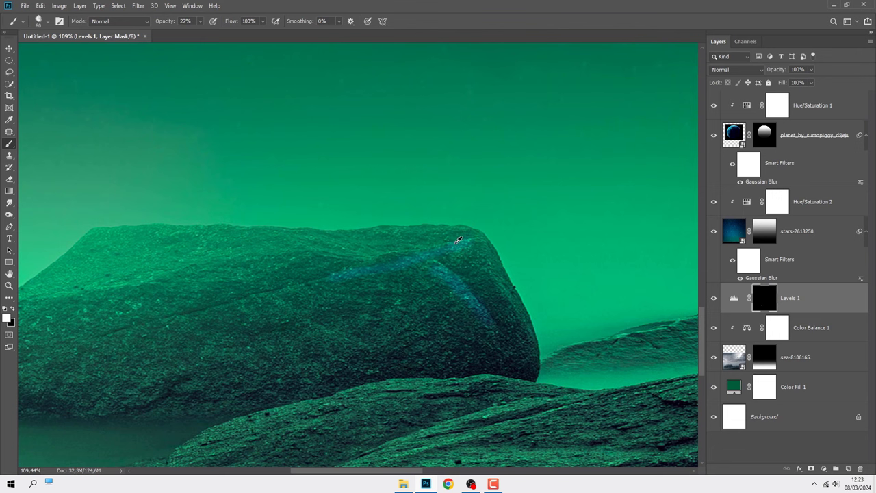
Step: At 15% brush opacity, paint the blue highlight band across the rock's upper face
{"action": "scroll", "coordinate": [450, 242], "scroll_direction": "down", "scroll_amount": 1}
{"action": "key", "text": "bracketright"}
{"action": "key", "text": "bracketright"}
{"action": "key", "text": "bracketright"}
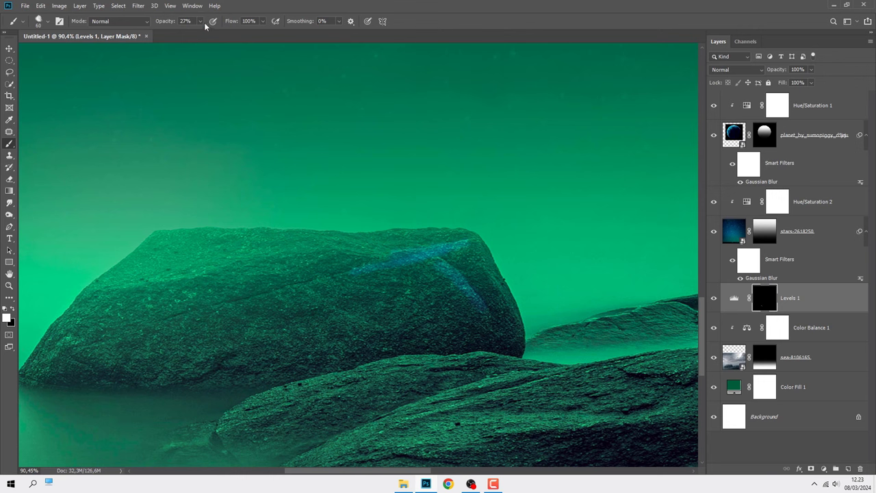
{"action": "left_click_drag", "start_coordinate": [200, 21], "coordinate": [196, 33]}
{"action": "key", "text": "bracketleft"}
{"action": "key", "text": "bracketleft"}
{"action": "key", "text": "bracketright"}
{"action": "key", "text": "bracketright"}
{"action": "key", "text": "bracketright"}
{"action": "left_click_drag", "start_coordinate": [130, 279], "coordinate": [376, 258]}
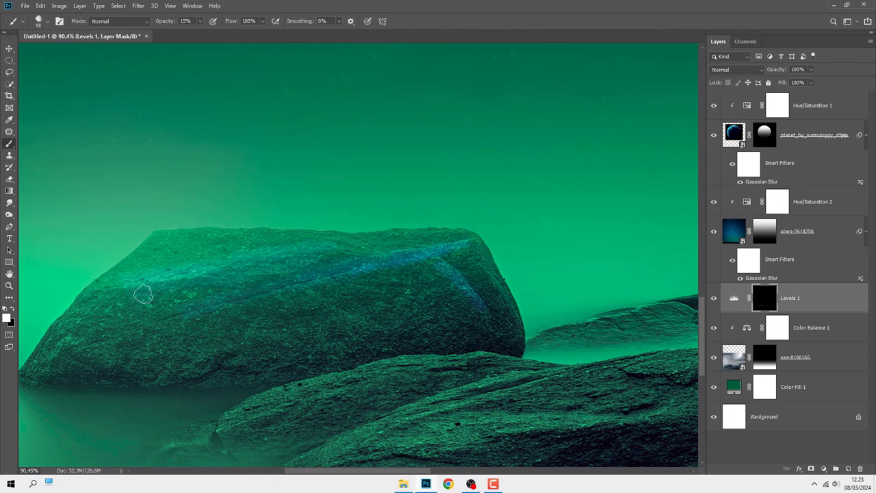
{"action": "left_click_drag", "start_coordinate": [142, 293], "coordinate": [457, 261]}
{"action": "key", "text": "bracketleft"}
{"action": "key", "text": "bracketleft"}
{"action": "key", "text": "bracketleft"}
{"action": "scroll", "coordinate": [483, 267], "scroll_direction": "up", "scroll_amount": 2}
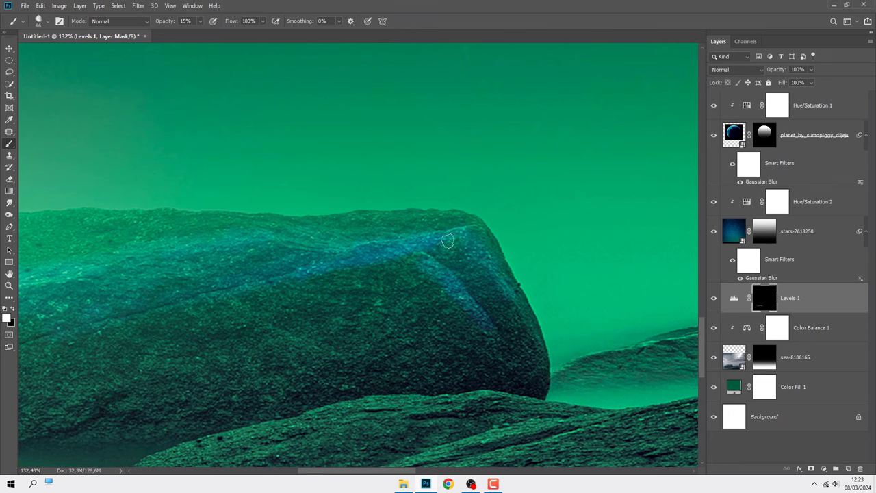
{"action": "key", "text": "bracketright"}
{"action": "key", "text": "bracketright"}
{"action": "key", "text": "bracketright"}
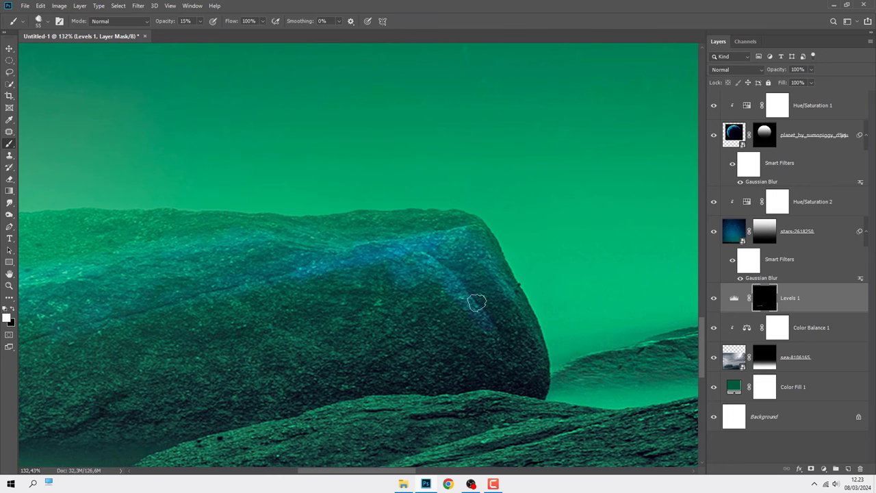
{"action": "scroll", "coordinate": [354, 232], "scroll_direction": "down", "scroll_amount": 2}
{"action": "left_click_drag", "start_coordinate": [288, 278], "coordinate": [376, 258]}
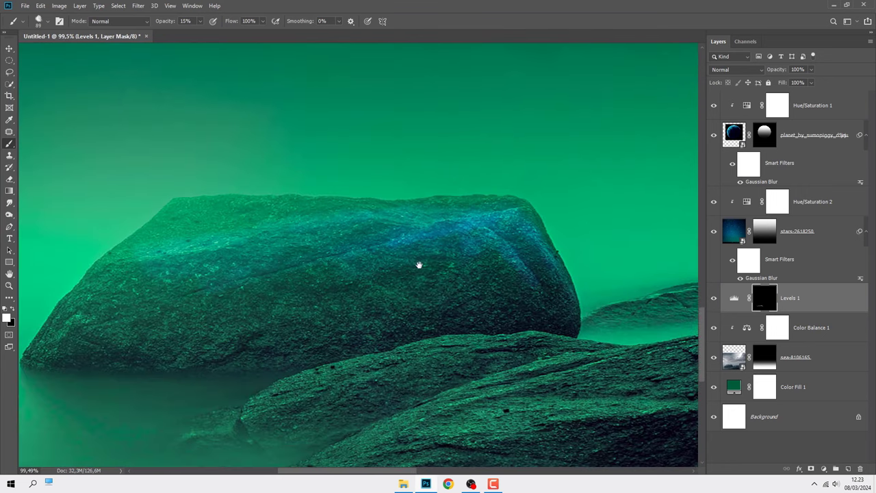
Step: Reduce the brush to 61 px and zoom around to inspect the rock highlight
{"action": "scroll", "coordinate": [354, 253], "scroll_direction": "down", "scroll_amount": 1}
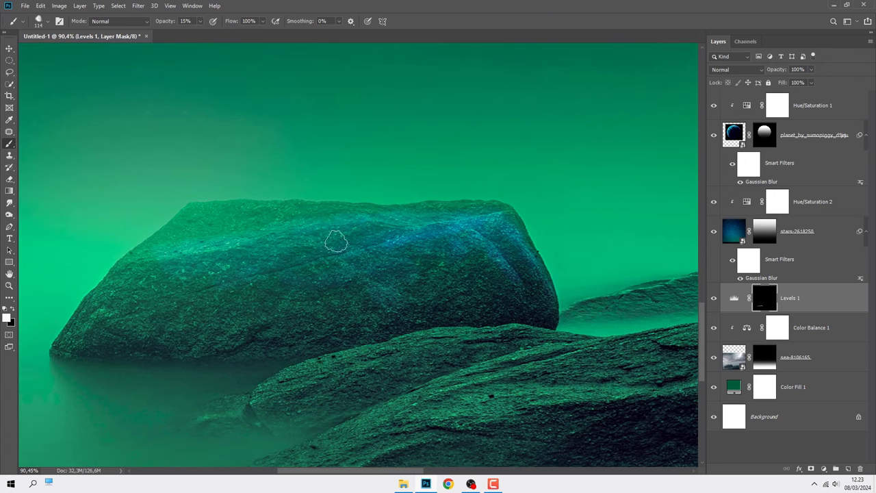
{"action": "scroll", "coordinate": [382, 251], "scroll_direction": "down", "scroll_amount": 2}
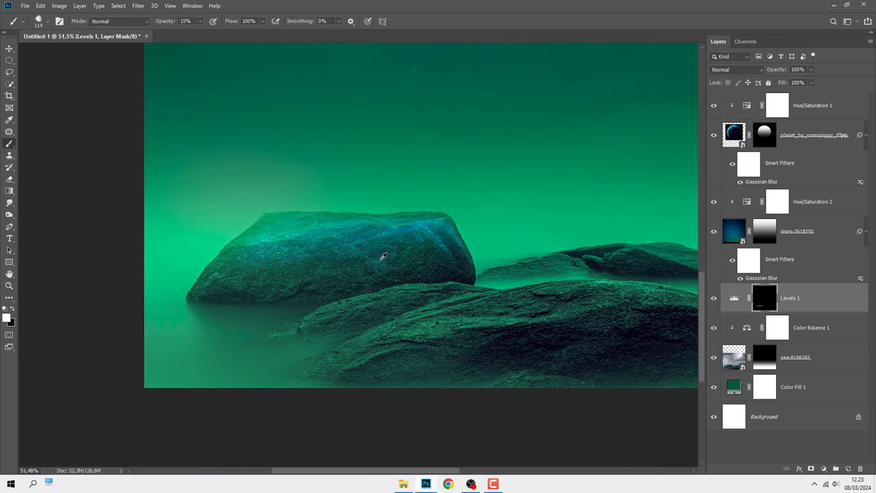
{"action": "scroll", "coordinate": [289, 279], "scroll_direction": "up", "scroll_amount": 1}
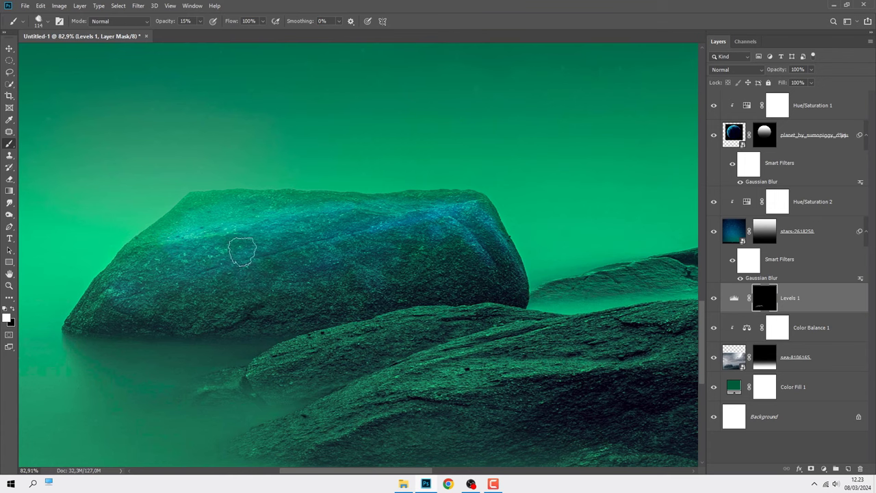
{"action": "key", "text": "bracketleft"}
{"action": "key", "text": "bracketleft"}
{"action": "key", "text": "bracketleft"}
{"action": "scroll", "coordinate": [477, 206], "scroll_direction": "up", "scroll_amount": 5}
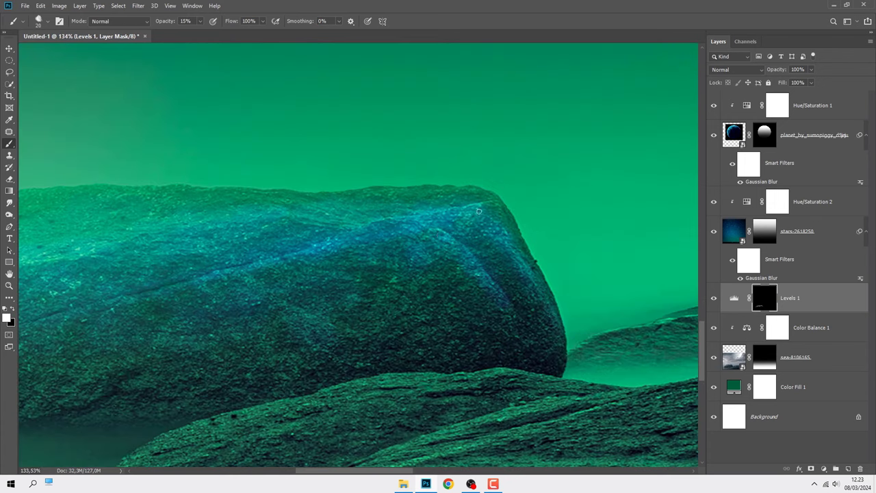
{"action": "scroll", "coordinate": [302, 262], "scroll_direction": "down", "scroll_amount": 10}
{"action": "scroll", "coordinate": [324, 261], "scroll_direction": "up", "scroll_amount": 2}
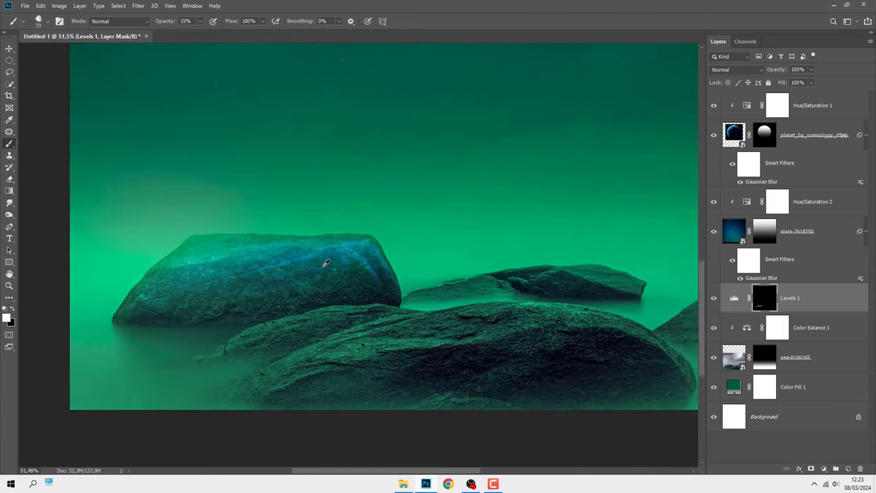
{"action": "scroll", "coordinate": [324, 260], "scroll_direction": "up", "scroll_amount": 2}
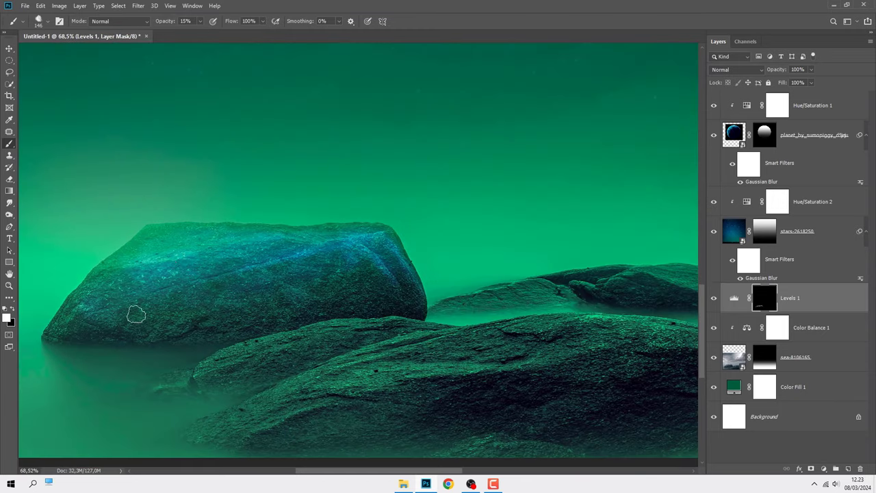
{"action": "scroll", "coordinate": [427, 312], "scroll_direction": "up", "scroll_amount": 3}
{"action": "scroll", "coordinate": [452, 267], "scroll_direction": "up", "scroll_amount": 2}
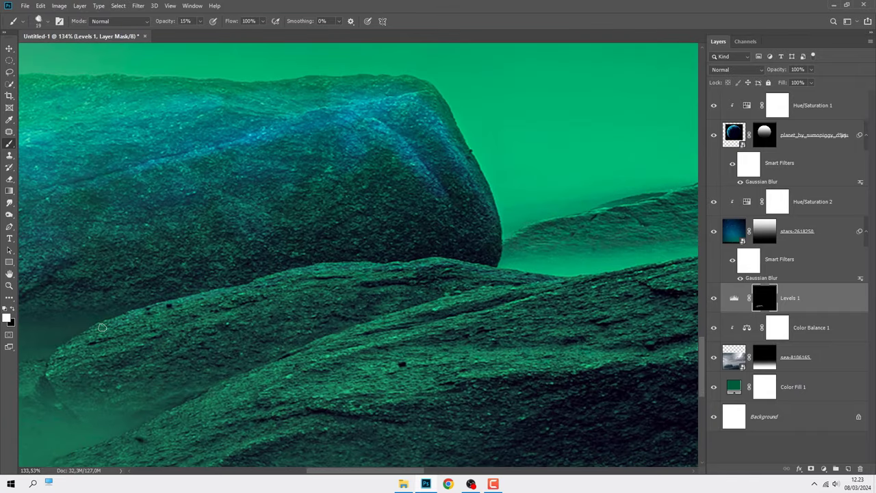
{"action": "scroll", "coordinate": [103, 328], "scroll_direction": "down", "scroll_amount": 2}
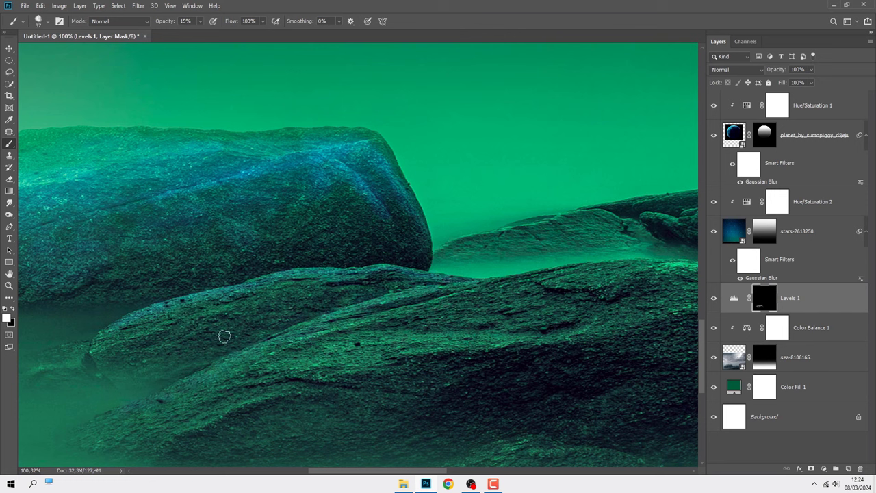
Step: Paint fine soft white strokes along the distant flat rocks' upper edges
{"action": "right_click", "coordinate": [226, 298], "text": "alt"}
{"action": "right_click", "coordinate": [479, 338], "text": "alt"}
{"action": "right_click", "coordinate": [352, 327], "text": "alt"}
{"action": "scroll", "coordinate": [539, 380], "scroll_direction": "up", "scroll_amount": 2}
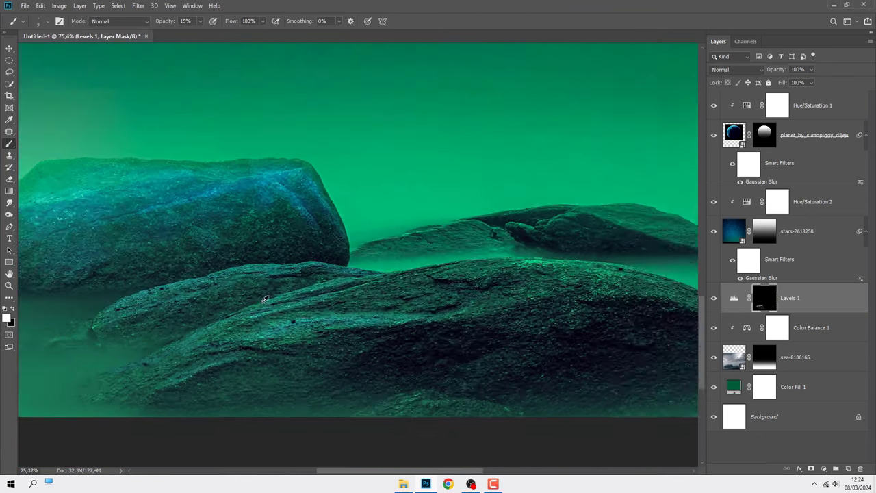
{"action": "left_click_drag", "start_coordinate": [388, 245], "coordinate": [535, 258]}
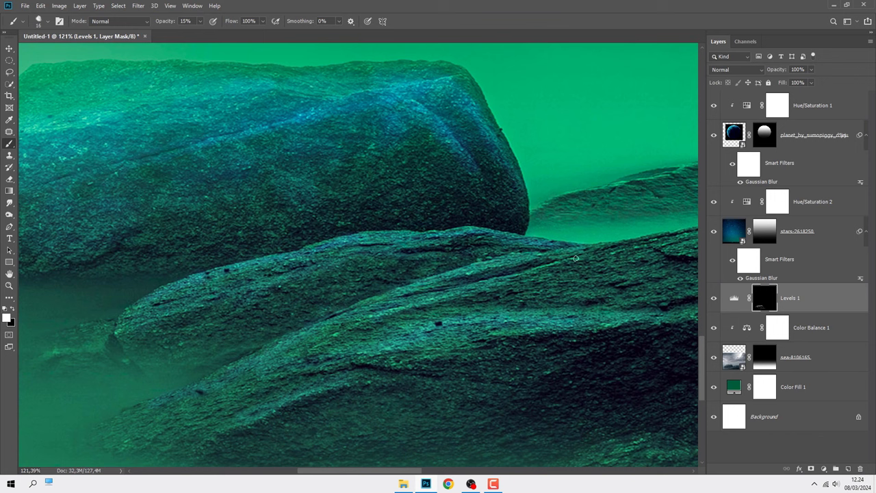
{"action": "right_click", "coordinate": [129, 320], "text": "alt"}
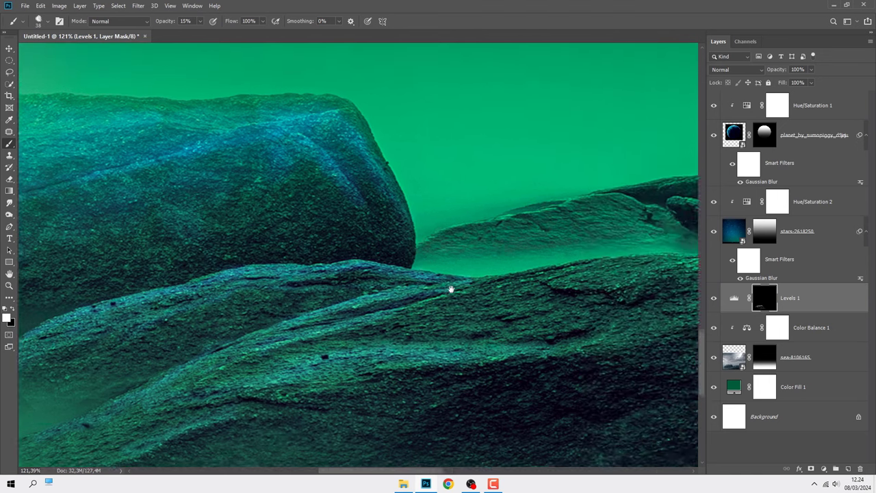
{"action": "left_click_drag", "start_coordinate": [462, 232], "coordinate": [189, 291]}
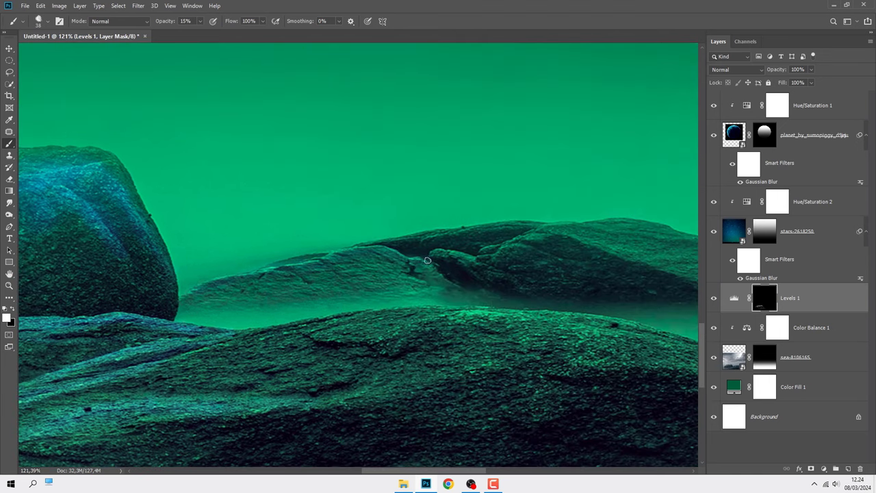
{"action": "left_click_drag", "start_coordinate": [485, 254], "coordinate": [335, 287]}
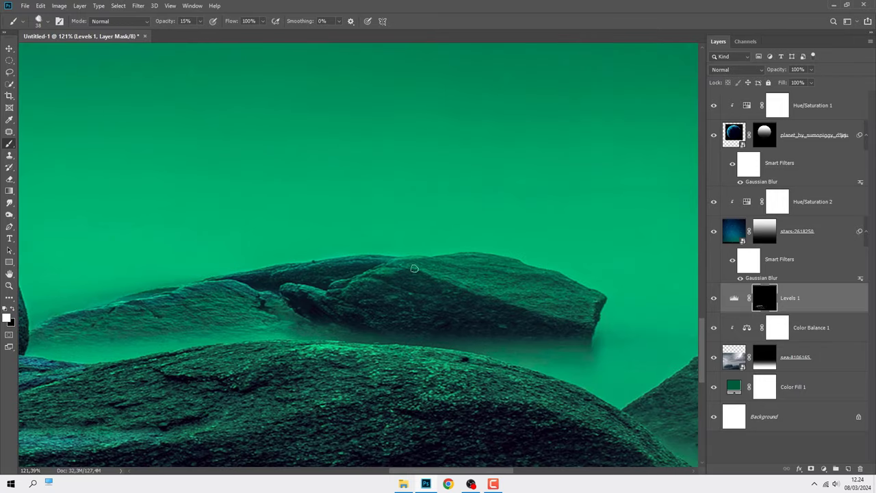
Step: Shrink the brush to 13 px and zoom around to review the painted edges
{"action": "right_click", "coordinate": [542, 288], "text": "alt"}
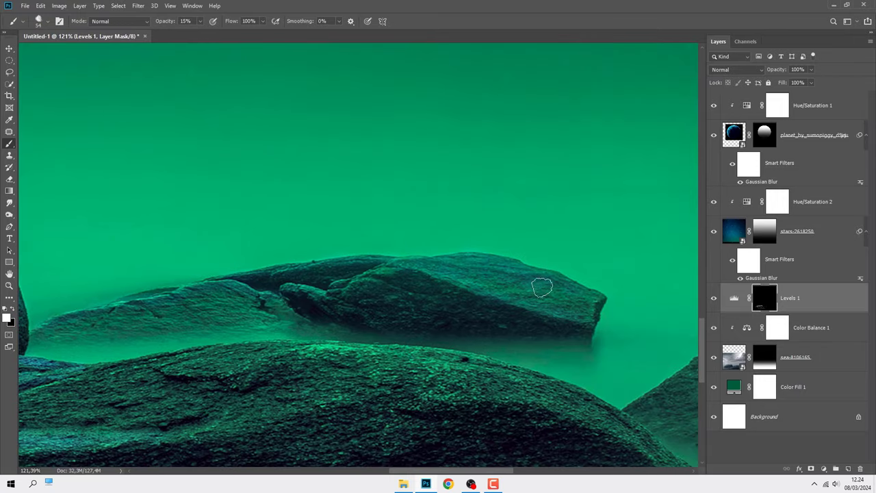
{"action": "right_click", "coordinate": [420, 267], "text": "alt"}
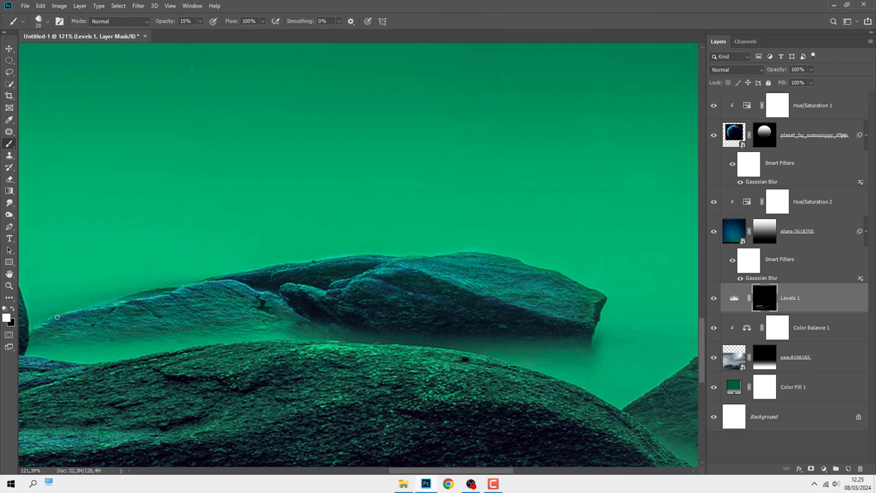
{"action": "scroll", "coordinate": [57, 317], "scroll_direction": "down", "scroll_amount": 3}
{"action": "scroll", "coordinate": [308, 283], "scroll_direction": "up", "scroll_amount": 2}
{"action": "scroll", "coordinate": [307, 283], "scroll_direction": "up", "scroll_amount": 1}
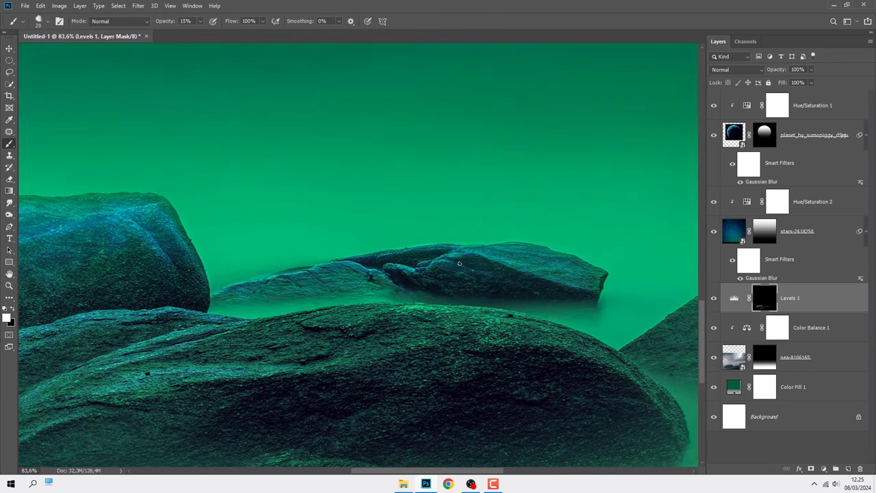
{"action": "scroll", "coordinate": [459, 263], "scroll_direction": "up", "scroll_amount": 2}
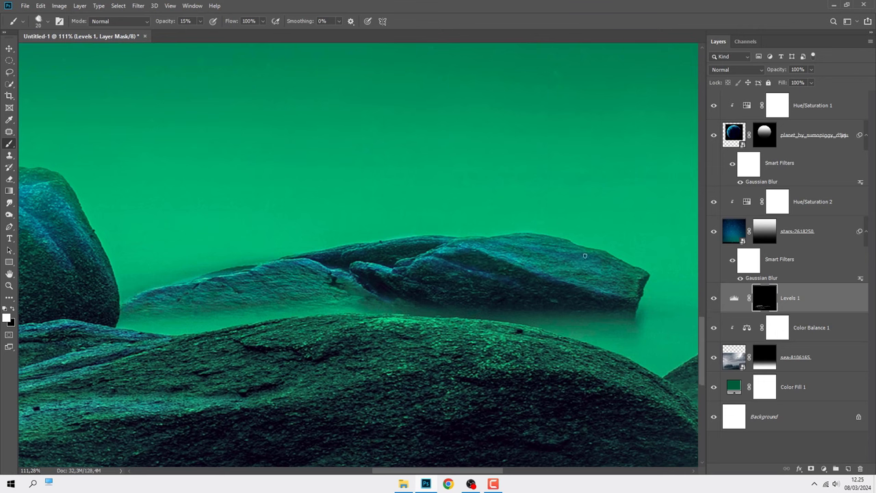
{"action": "scroll", "coordinate": [345, 252], "scroll_direction": "down", "scroll_amount": 3}
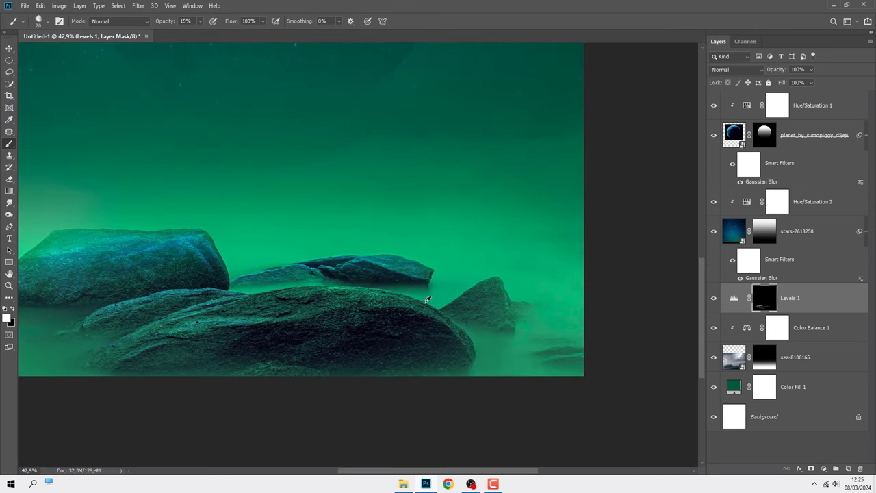
{"action": "scroll", "coordinate": [427, 299], "scroll_direction": "up", "scroll_amount": 3}
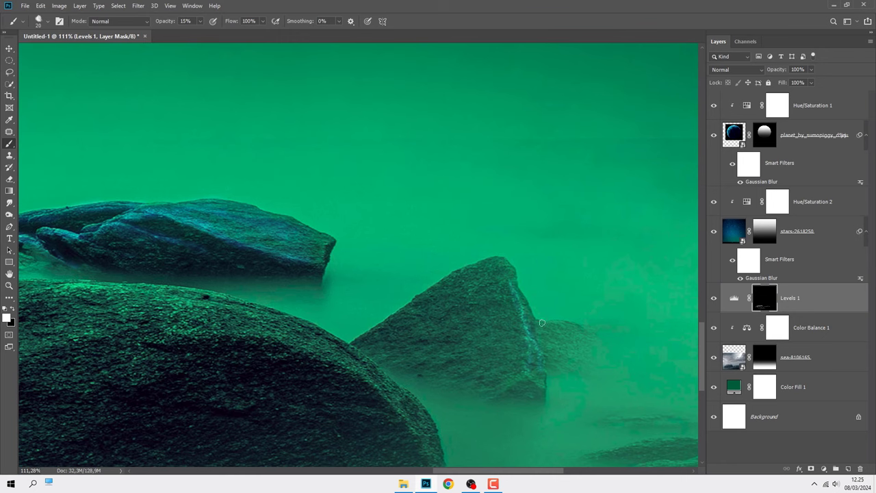
Step: Paint more faint white into the Levels 1 mask across the foreground rock tops
{"action": "right_click", "coordinate": [506, 294], "text": "alt"}
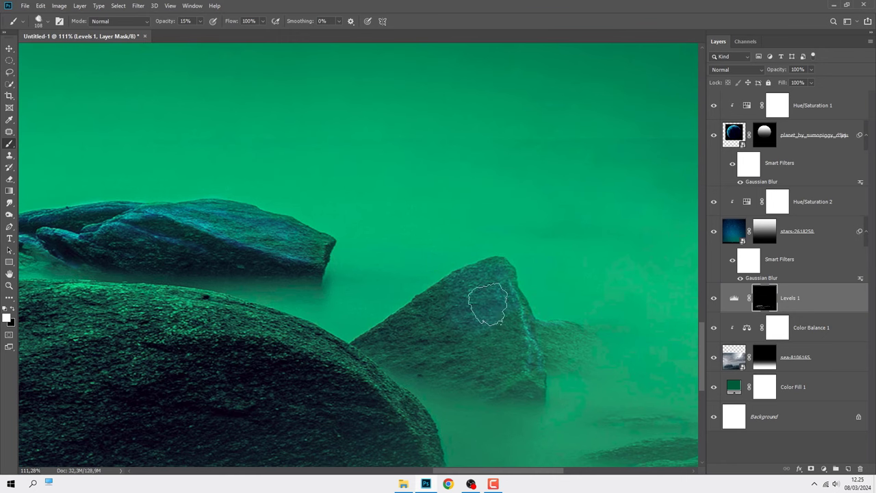
{"action": "scroll", "coordinate": [524, 371], "scroll_direction": "down", "scroll_amount": 3}
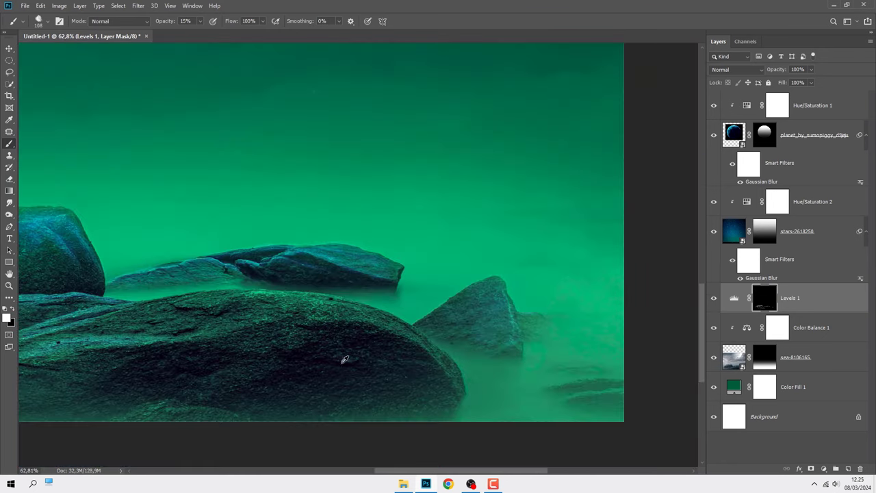
{"action": "scroll", "coordinate": [342, 358], "scroll_direction": "up", "scroll_amount": 2}
{"action": "key", "text": "bracketleft"}
{"action": "key", "text": "bracketleft"}
{"action": "key", "text": "bracketleft"}
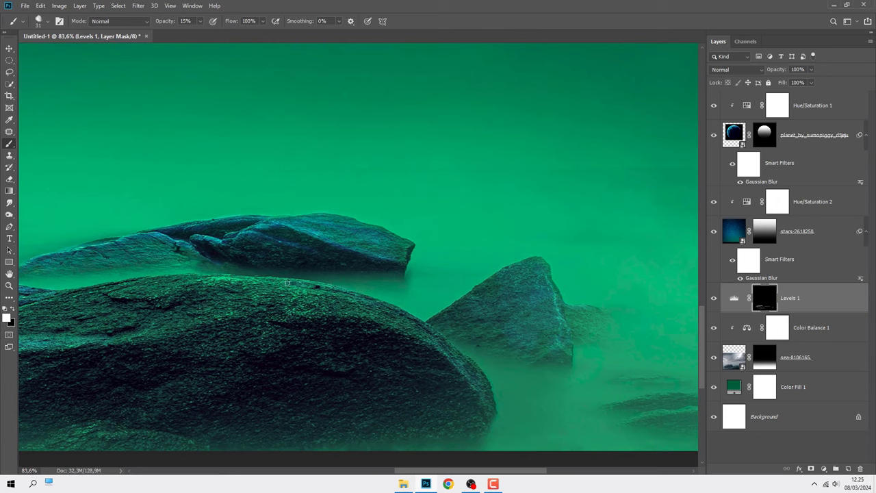
{"action": "left_click_drag", "start_coordinate": [288, 282], "coordinate": [475, 262]}
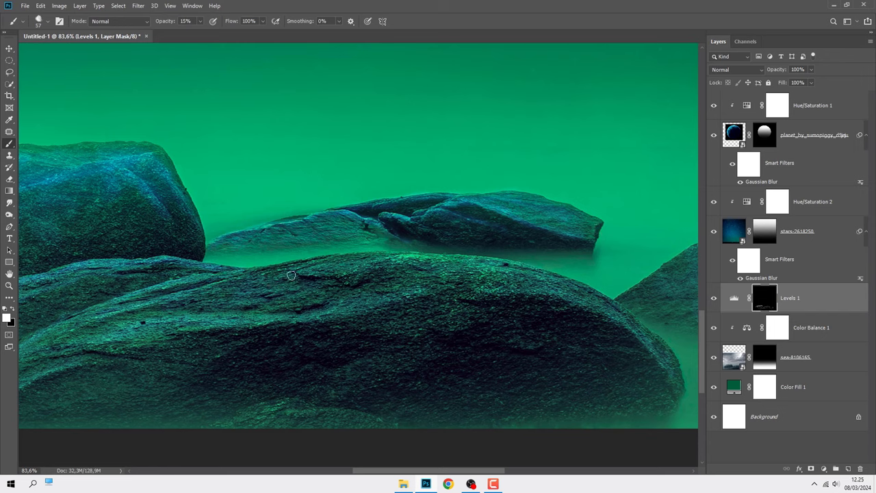
{"action": "scroll", "coordinate": [411, 260], "scroll_direction": "up", "scroll_amount": 3}
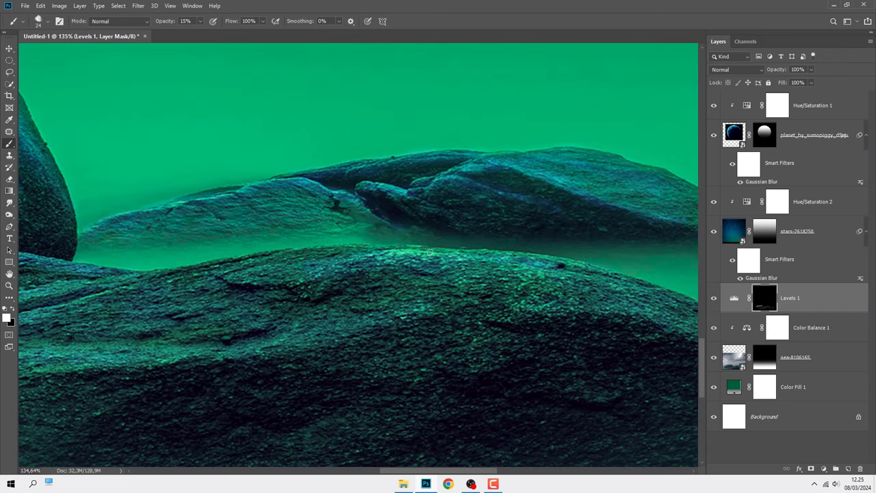
{"action": "scroll", "coordinate": [502, 260], "scroll_direction": "right", "scroll_amount": 2}
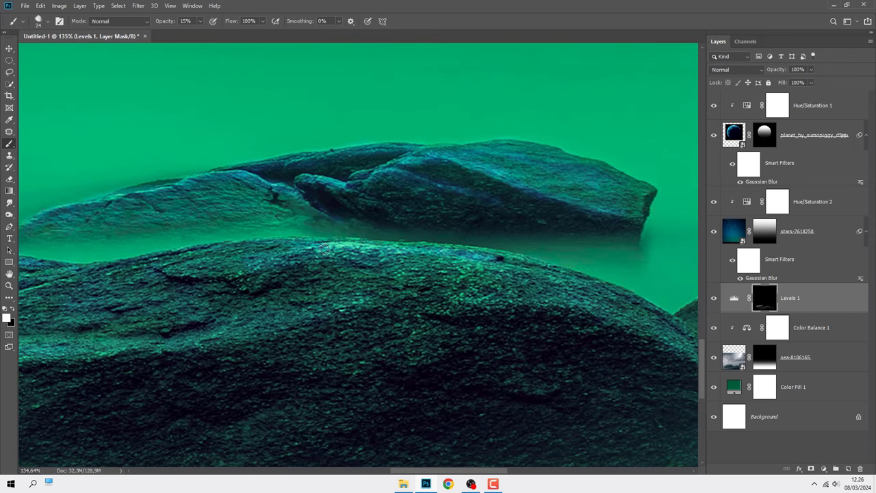
{"action": "left_click_drag", "start_coordinate": [496, 272], "coordinate": [427, 238]}
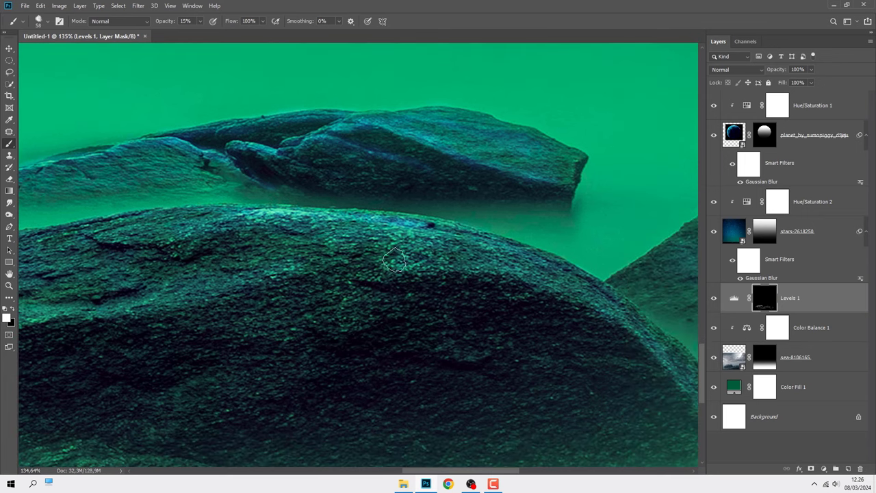
{"action": "scroll", "coordinate": [506, 267], "scroll_direction": "down", "scroll_amount": 5}
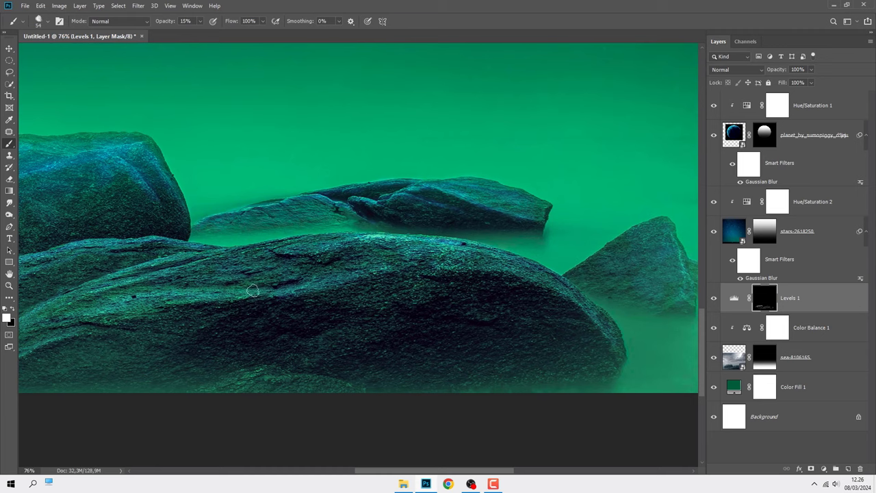
{"action": "left_click_drag", "start_coordinate": [172, 292], "coordinate": [341, 263]}
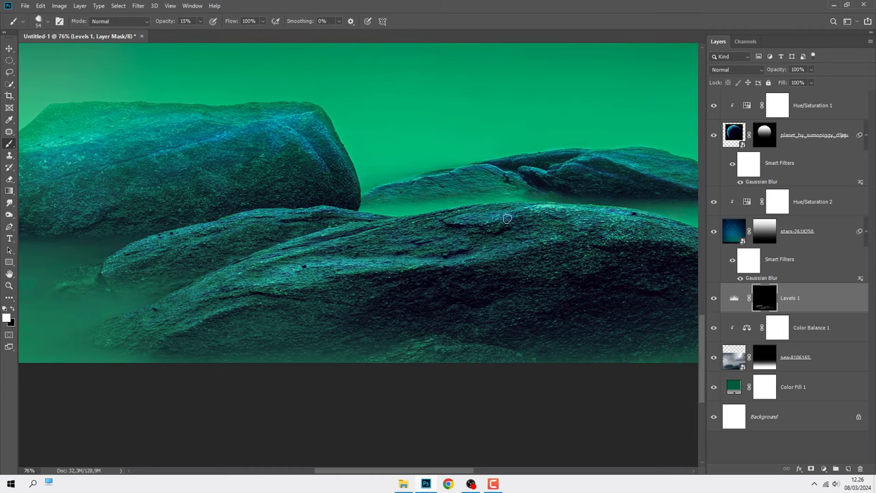
Step: Pan across the canvas and add faint blue sheen strokes, including the pointed right rock
{"action": "scroll", "coordinate": [506, 226], "scroll_direction": "right", "scroll_amount": 3}
{"action": "scroll", "coordinate": [477, 237], "scroll_direction": "right", "scroll_amount": 2}
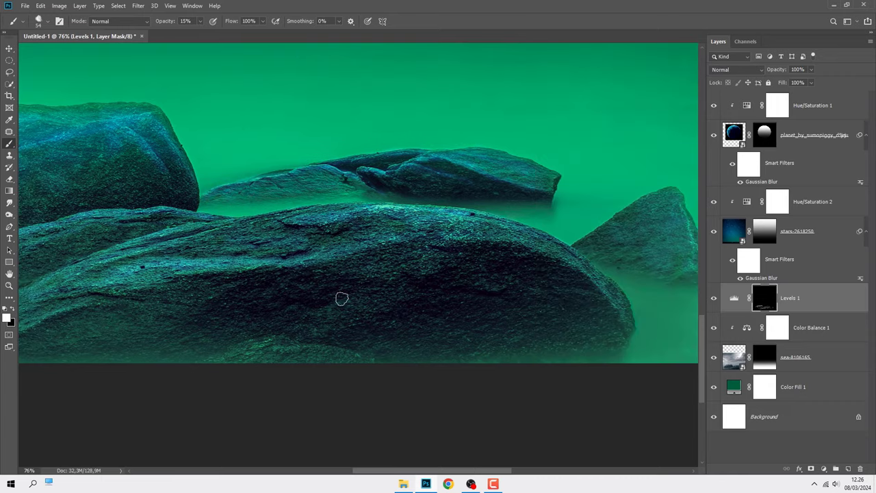
{"action": "scroll", "coordinate": [470, 188], "scroll_direction": "up", "scroll_amount": 1}
{"action": "scroll", "coordinate": [470, 188], "scroll_direction": "left", "scroll_amount": 1}
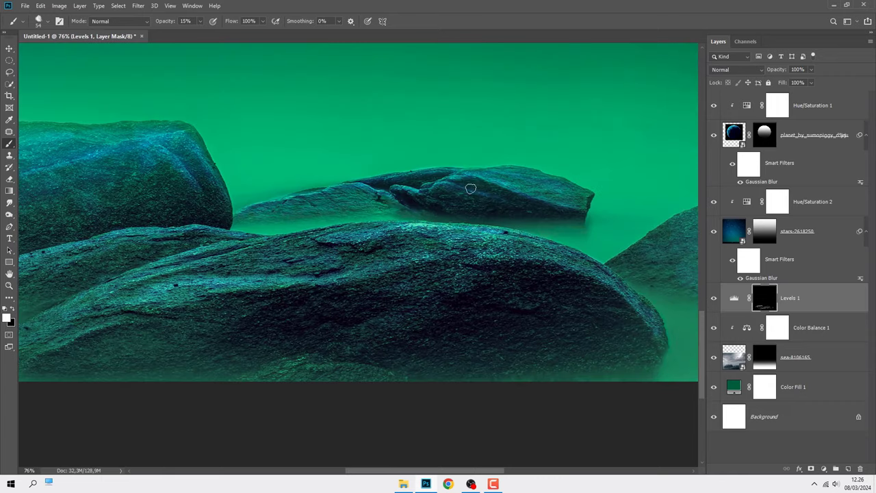
{"action": "scroll", "coordinate": [280, 236], "scroll_direction": "down", "scroll_amount": 2}
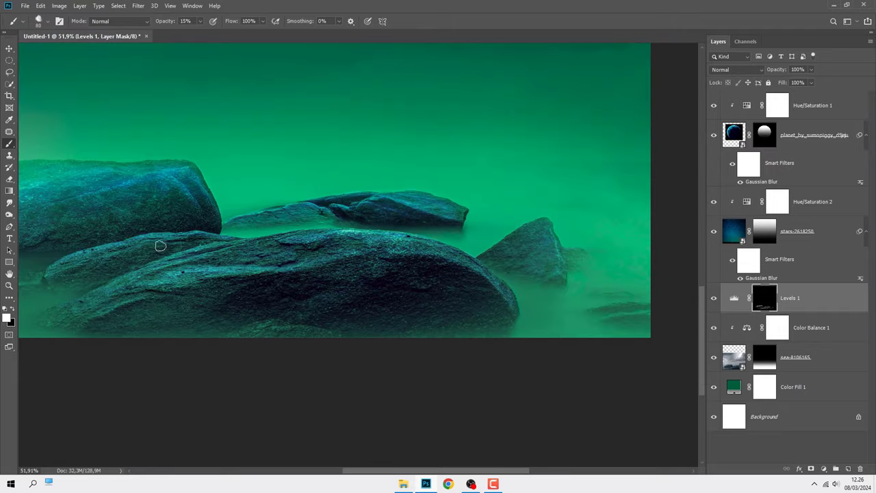
{"action": "left_click_drag", "start_coordinate": [72, 263], "coordinate": [266, 272]}
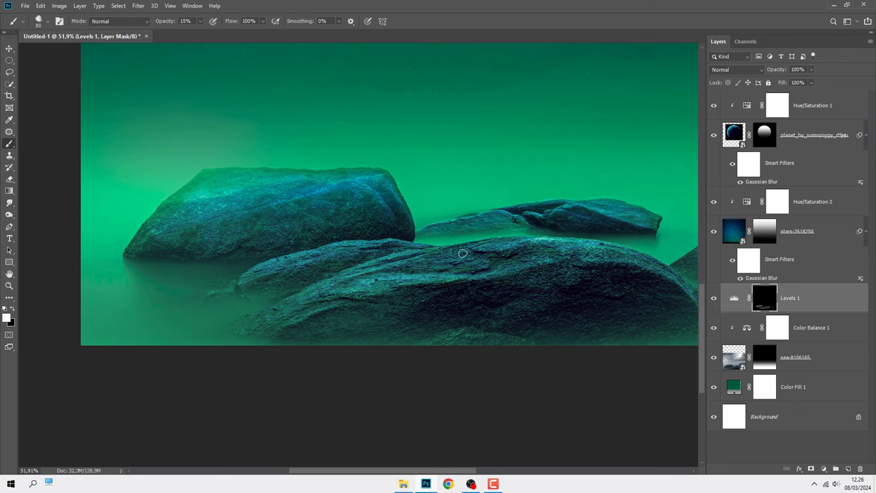
{"action": "left_click_drag", "start_coordinate": [462, 253], "coordinate": [278, 255]}
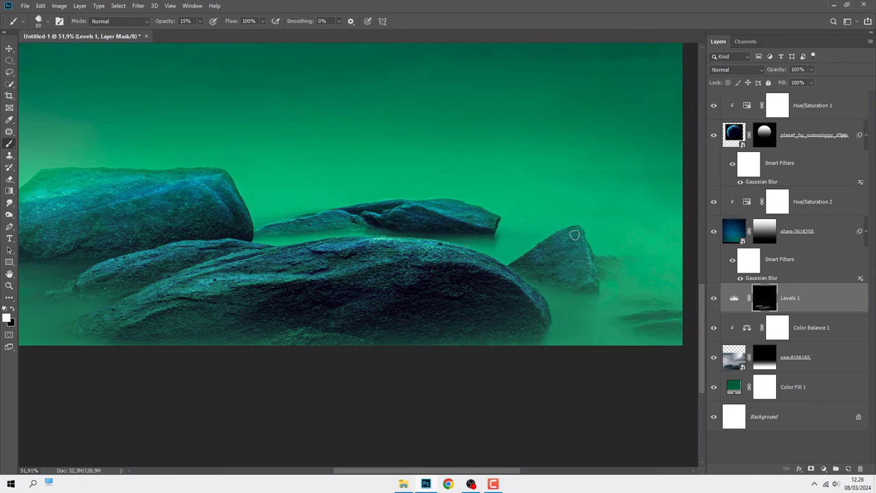
{"action": "scroll", "coordinate": [500, 215], "scroll_direction": "up", "scroll_amount": 2}
{"action": "scroll", "coordinate": [490, 213], "scroll_direction": "up", "scroll_amount": 2}
{"action": "scroll", "coordinate": [427, 194], "scroll_direction": "down", "scroll_amount": 3}
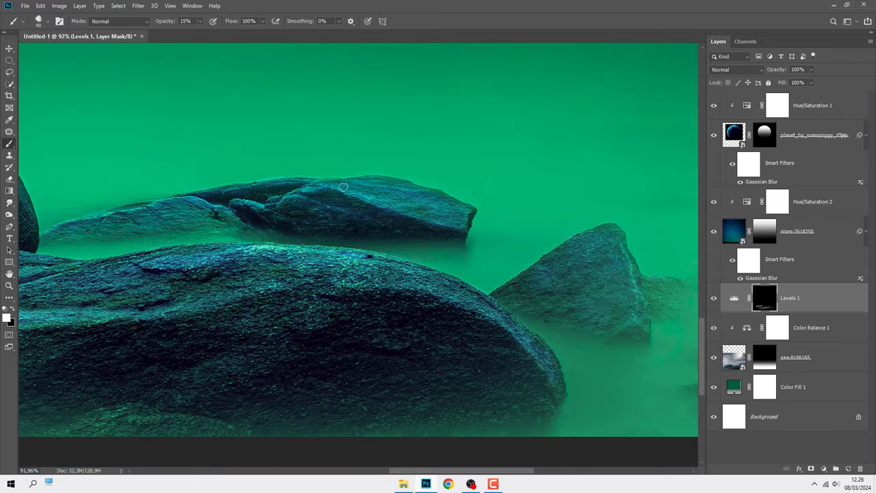
{"action": "scroll", "coordinate": [280, 208], "scroll_direction": "down", "scroll_amount": 2}
{"action": "scroll", "coordinate": [356, 219], "scroll_direction": "down", "scroll_amount": 2}
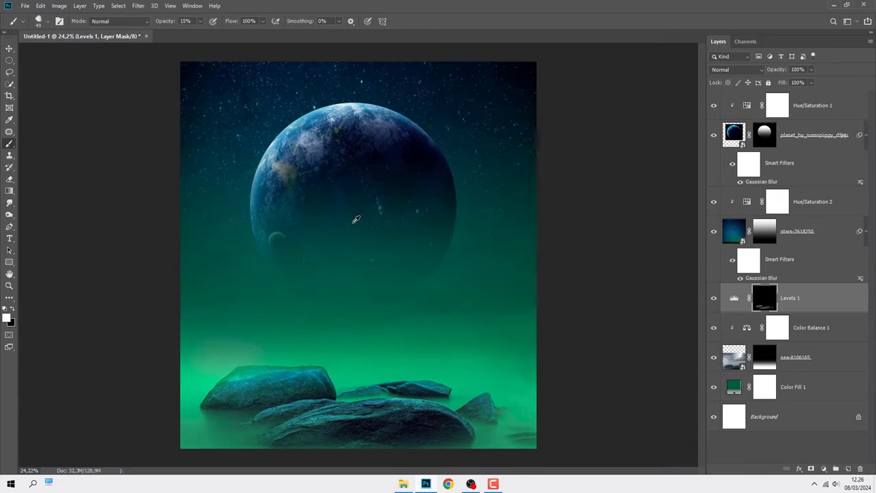
Step: Select the top Hue/Saturation 1 layer and drag 046_Aurora9.jpg from Explorer onto the canvas
{"action": "left_click", "coordinate": [714, 298]}
{"action": "left_click", "coordinate": [714, 298]}
{"action": "key", "text": "x"}
{"action": "key", "text": "ctrl+2"}
{"action": "key", "text": "v"}
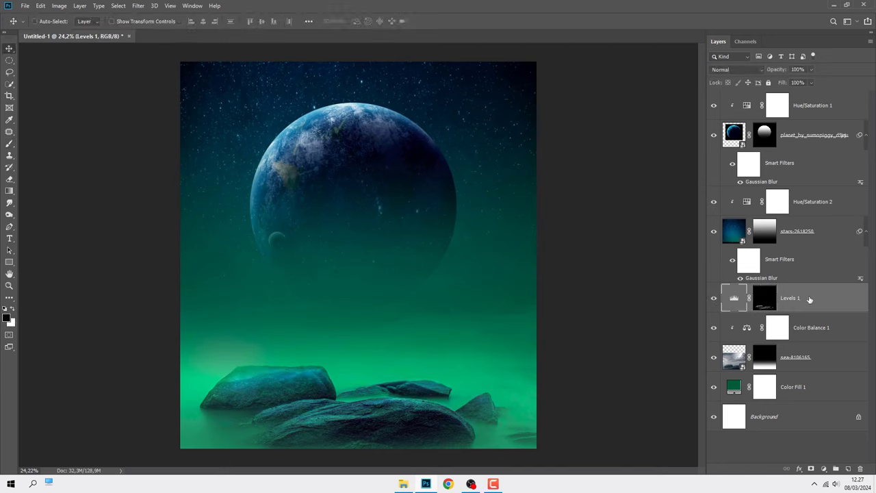
{"action": "left_click", "coordinate": [820, 107]}
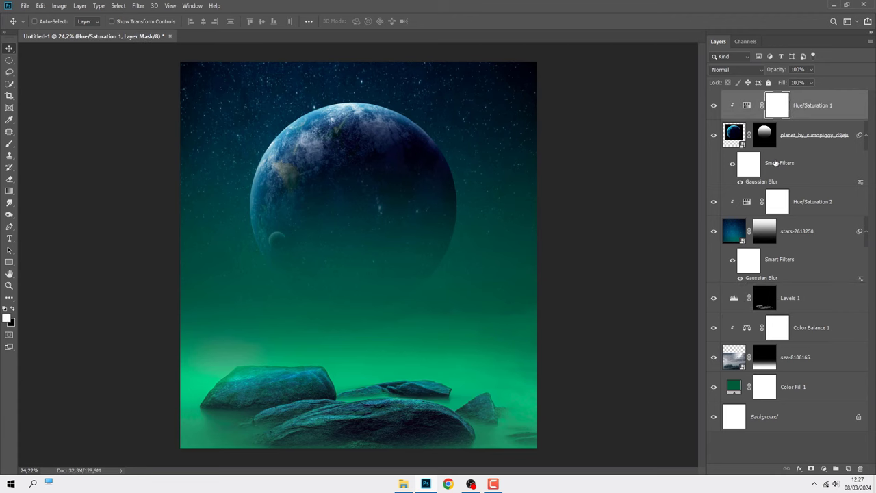
{"action": "left_click", "coordinate": [403, 483]}
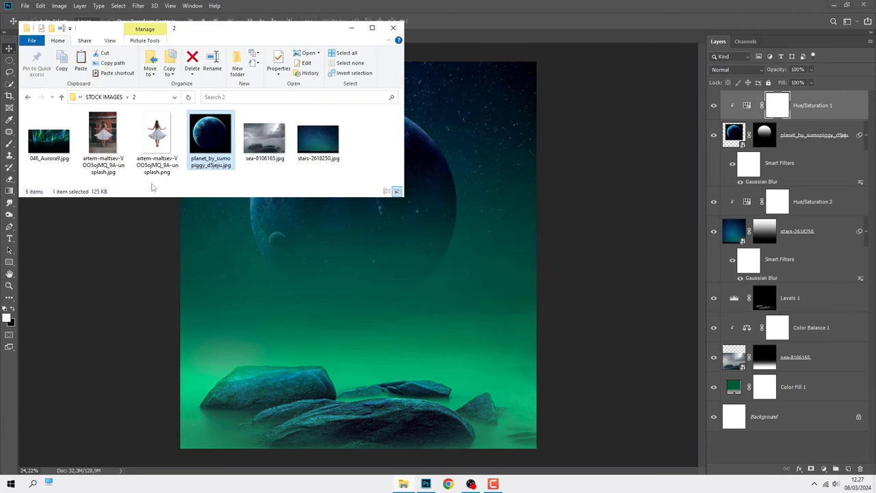
{"action": "left_click_drag", "start_coordinate": [48, 140], "coordinate": [299, 260]}
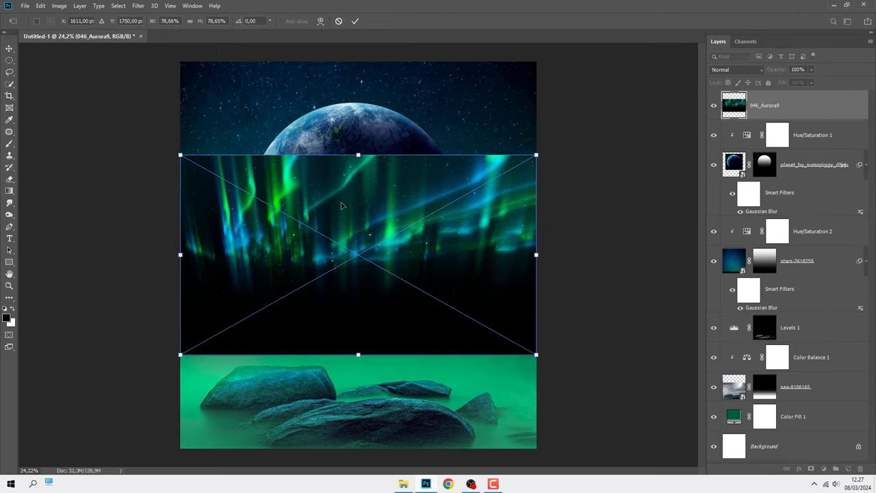
Step: Set the aurora to Screen blending, stretch it to the full canvas height, and commit
{"action": "left_click_drag", "start_coordinate": [341, 205], "coordinate": [349, 105]}
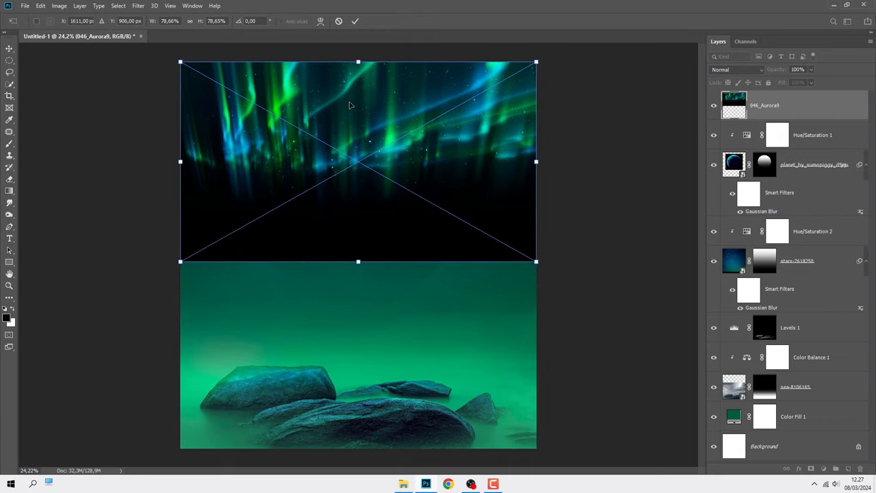
{"action": "left_click", "coordinate": [733, 70]}
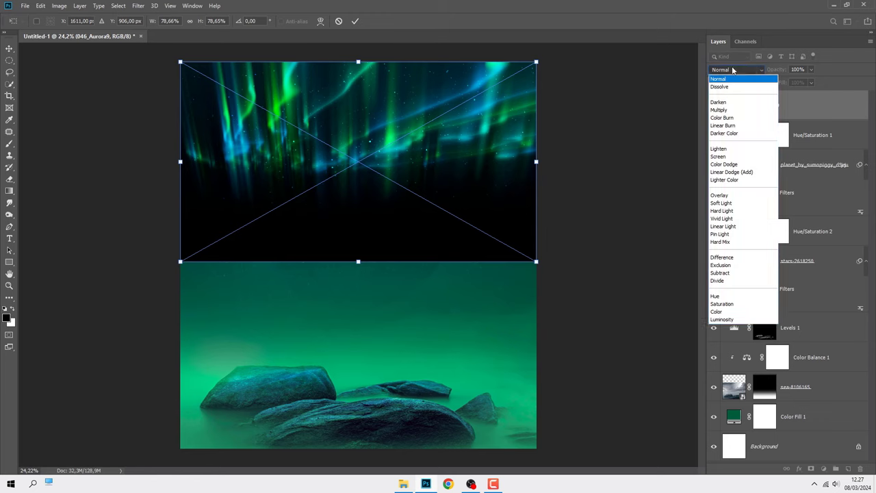
{"action": "left_click", "coordinate": [733, 156]}
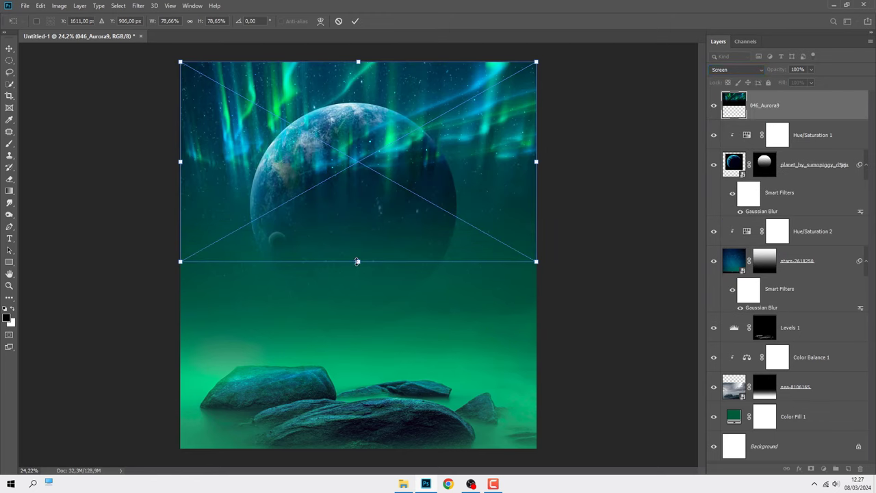
{"action": "left_click_drag", "start_coordinate": [358, 261], "coordinate": [359, 447]}
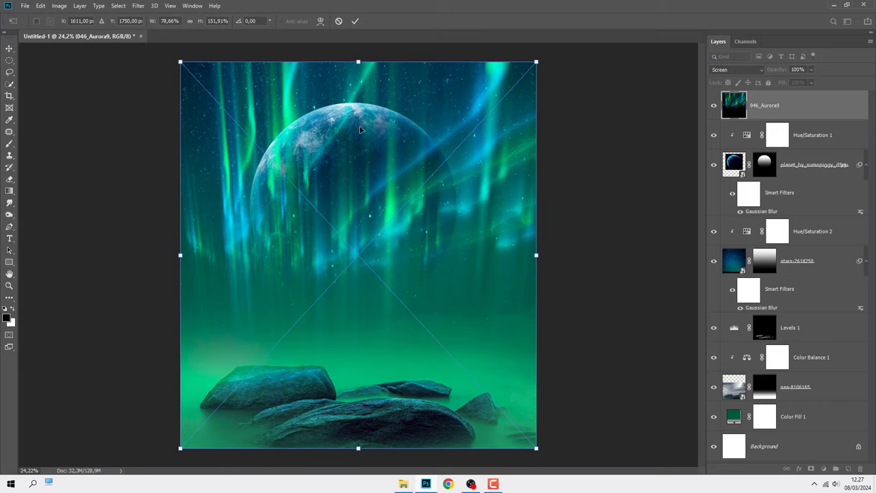
{"action": "left_click", "coordinate": [355, 21]}
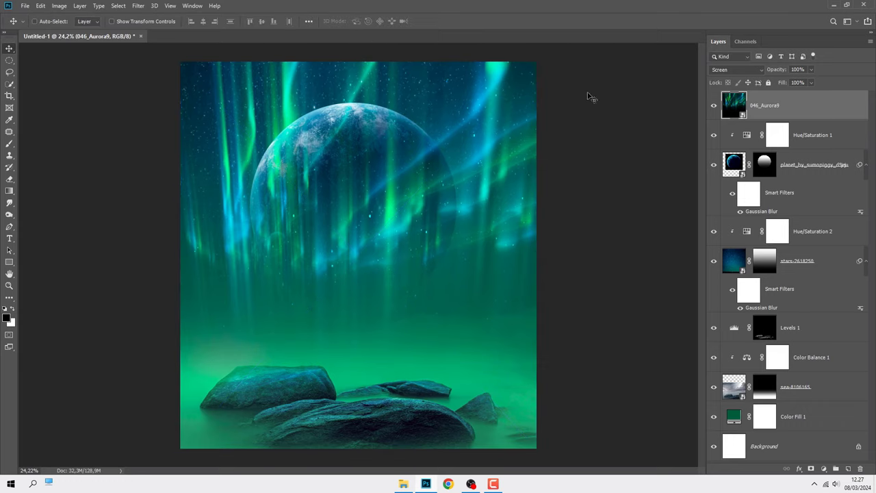
Step: Add a Levels adjustment on the aurora with input black 18 and output white 223
{"action": "left_click", "coordinate": [823, 469]}
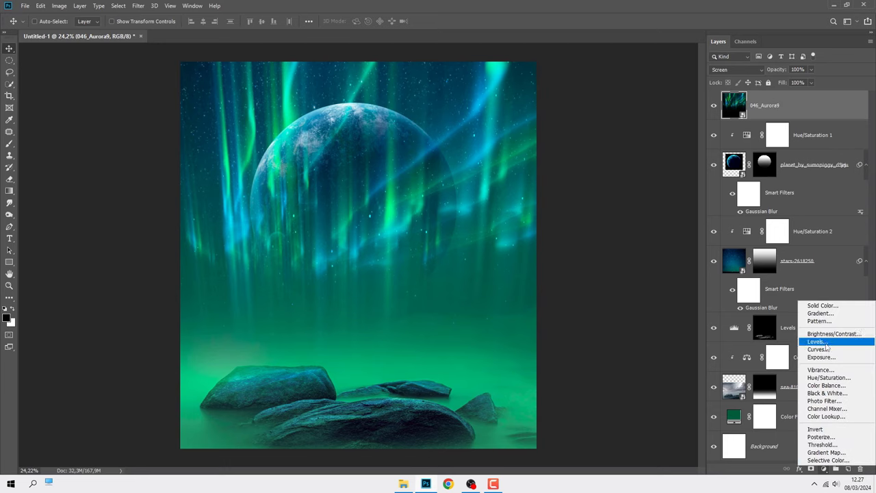
{"action": "left_click", "coordinate": [817, 341]}
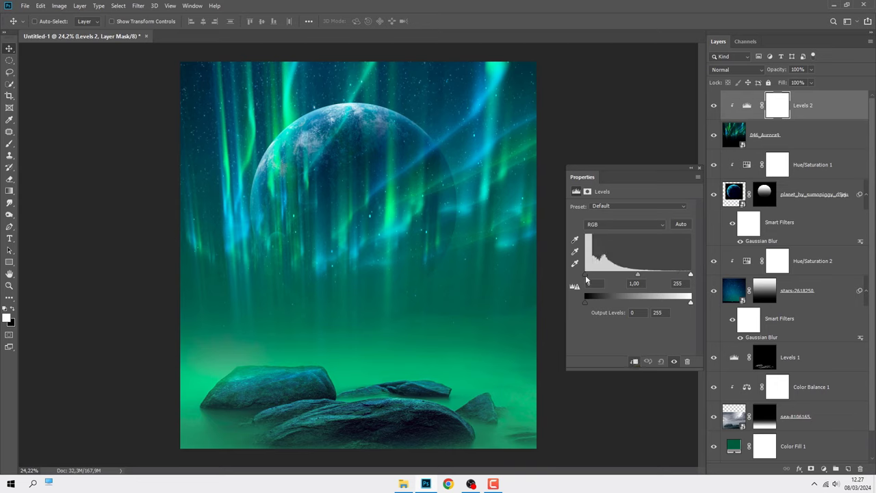
{"action": "left_click_drag", "start_coordinate": [585, 275], "coordinate": [589, 277]}
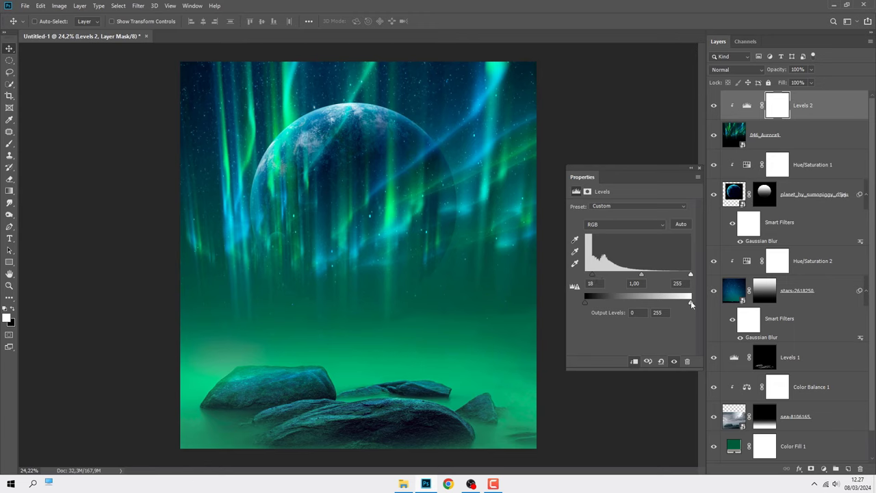
{"action": "left_click_drag", "start_coordinate": [690, 303], "coordinate": [683, 303]}
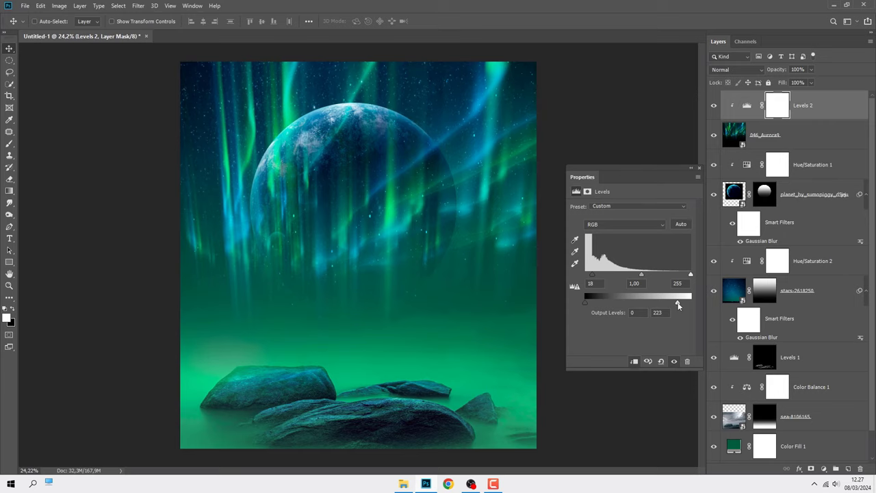
Step: Toggle Levels 2 off and on to compare, leaving the adjustment itself targeted
{"action": "left_click", "coordinate": [698, 168]}
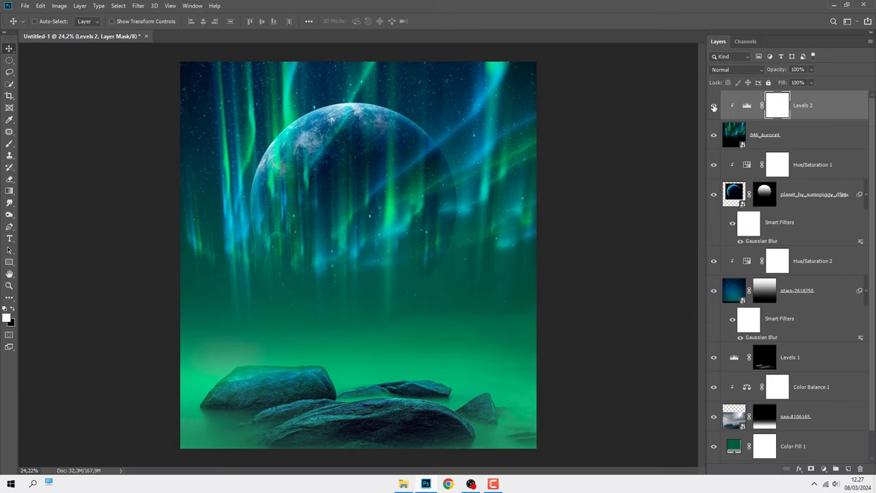
{"action": "left_click", "coordinate": [713, 106]}
{"action": "left_click", "coordinate": [713, 106]}
{"action": "left_click", "coordinate": [833, 111]}
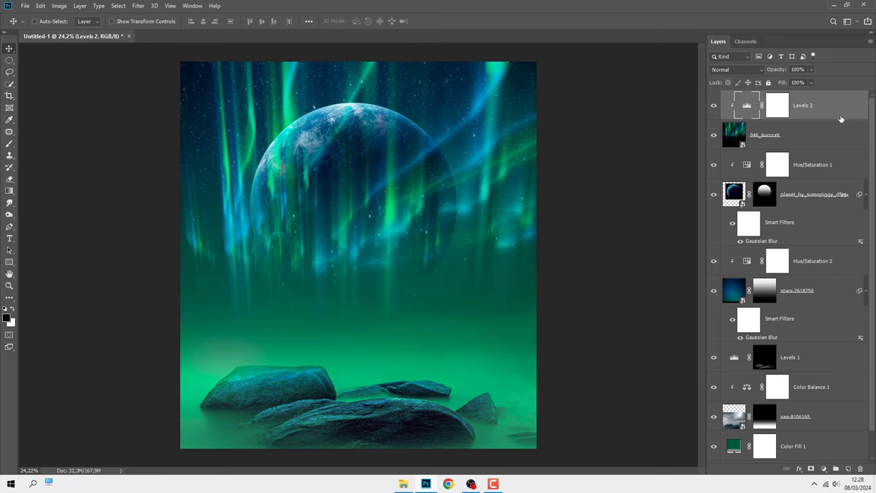
Step: Bring in the girl cutout, scale it down and stand her on the central rock
{"action": "left_click", "coordinate": [403, 484]}
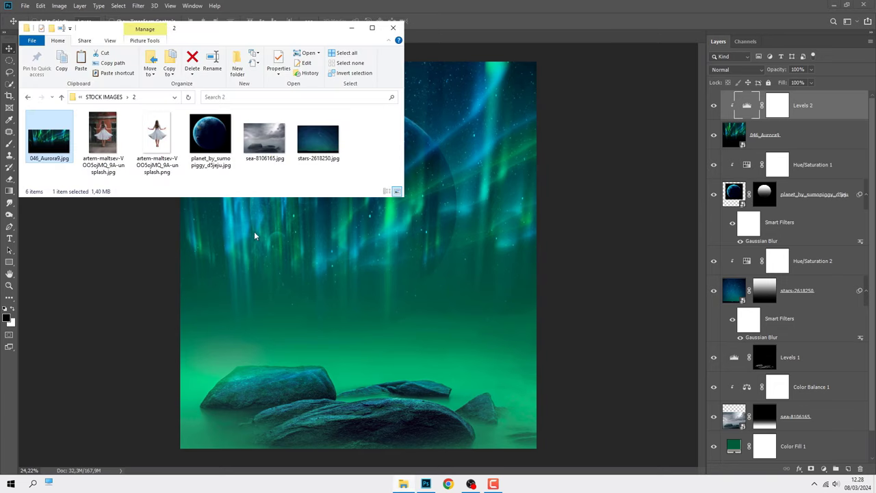
{"action": "left_click_drag", "start_coordinate": [157, 152], "coordinate": [334, 279]}
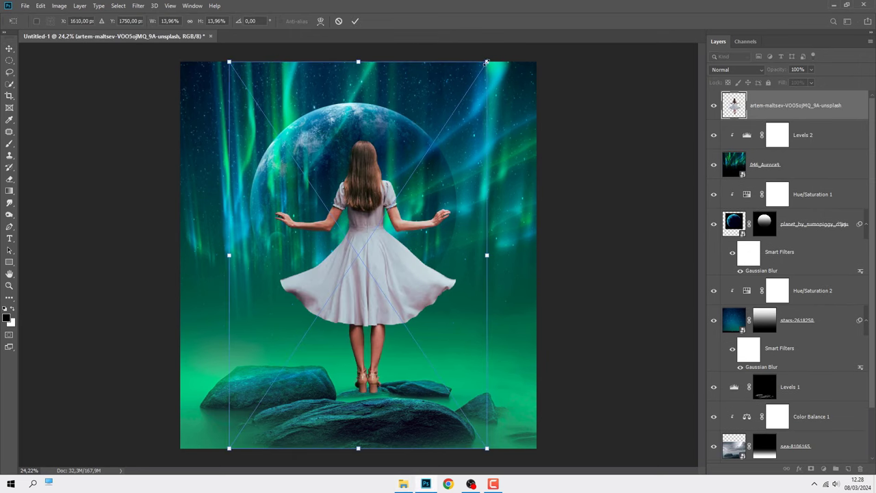
{"action": "left_click_drag", "start_coordinate": [486, 62], "coordinate": [446, 130]}
{"action": "left_click_drag", "start_coordinate": [394, 208], "coordinate": [397, 275]}
{"action": "key", "text": "Return"}
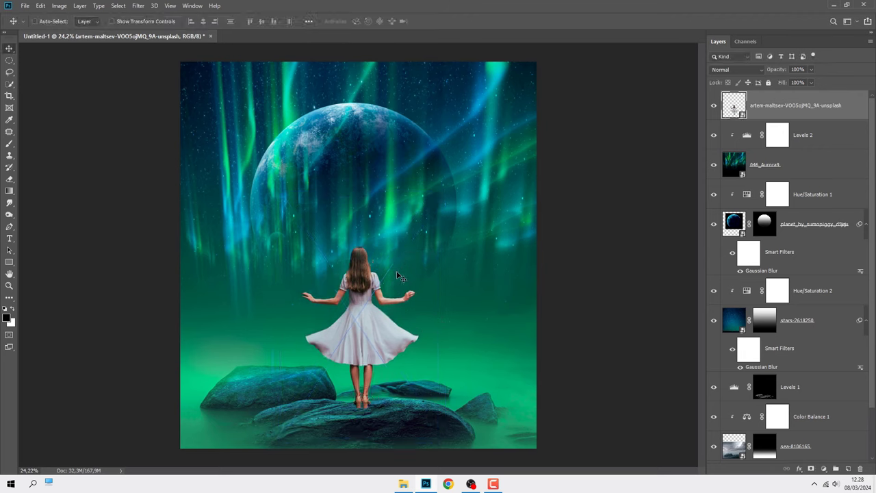
Step: Move the planet layer slightly lower in the sky
{"action": "left_click", "coordinate": [812, 223]}
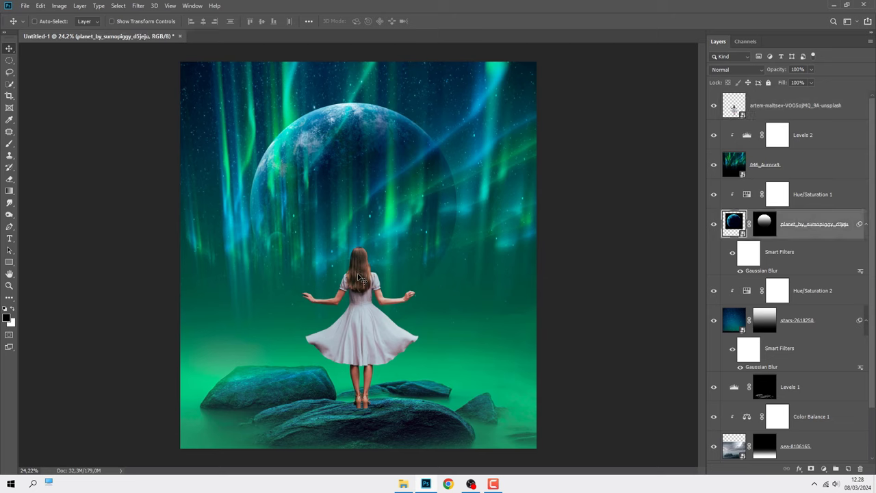
{"action": "left_click_drag", "start_coordinate": [359, 253], "coordinate": [359, 266]}
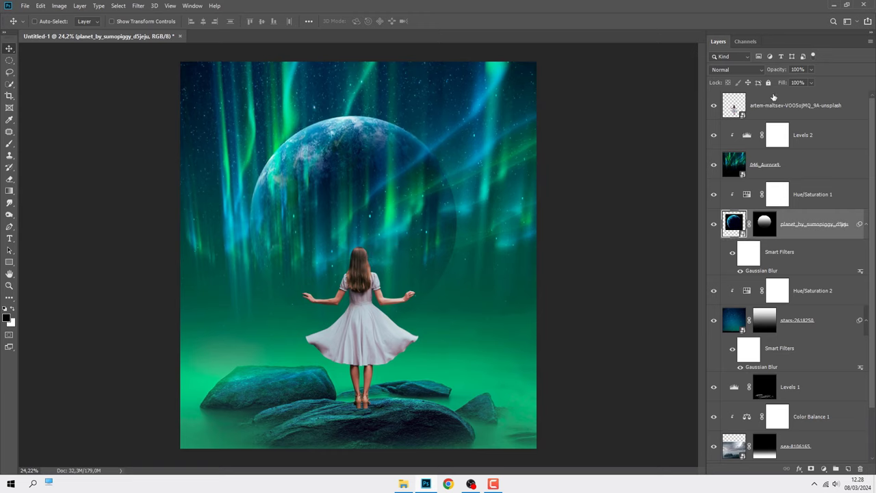
{"action": "left_click", "coordinate": [773, 97]}
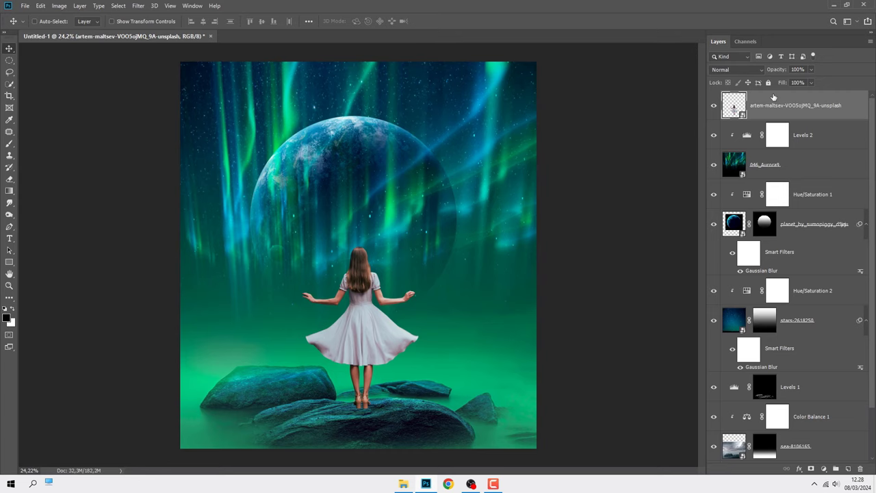
Step: Add a new layer named 'shadow' above Levels 2, beneath the girl
{"action": "left_click", "coordinate": [819, 138]}
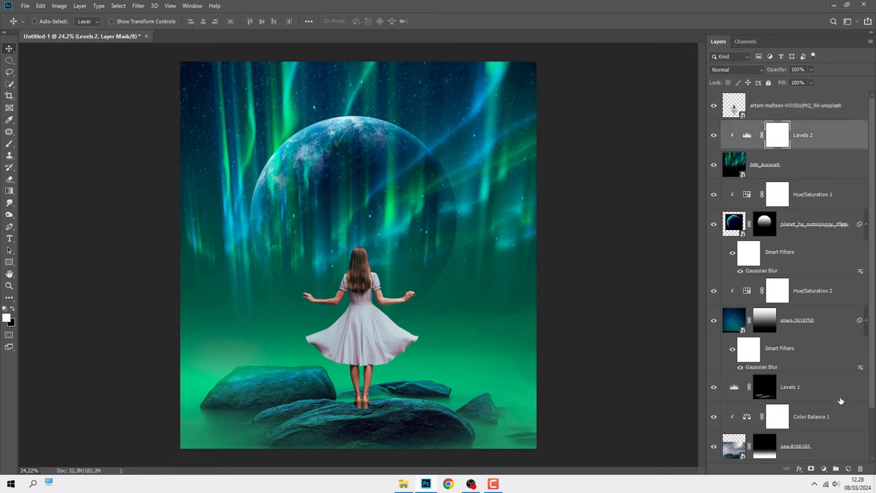
{"action": "left_click", "coordinate": [847, 469]}
{"action": "double_click", "coordinate": [758, 134]}
{"action": "type", "text": "shadow"}
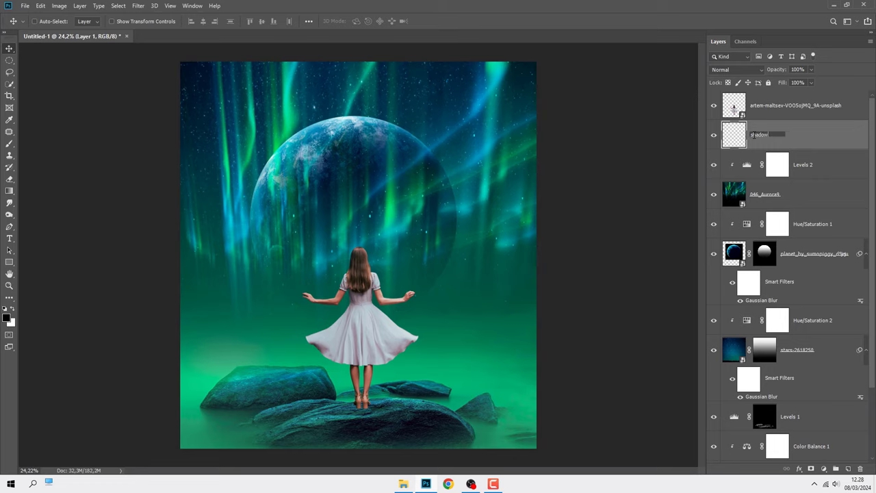
{"action": "key", "text": "Return"}
Step: Switch to the Brush tool and choose a smaller soft brush size
{"action": "right_click", "coordinate": [10, 143]}
{"action": "left_click", "coordinate": [48, 144]}
{"action": "scroll", "coordinate": [314, 321], "scroll_direction": "up", "scroll_amount": 2}
{"action": "scroll", "coordinate": [329, 329], "scroll_direction": "up", "scroll_amount": 3}
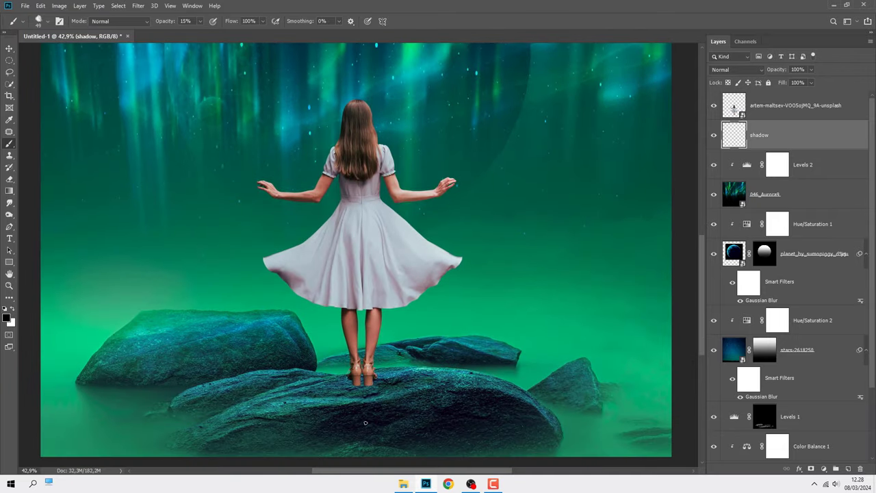
{"action": "scroll", "coordinate": [339, 331], "scroll_direction": "up", "scroll_amount": 3}
{"action": "scroll", "coordinate": [345, 334], "scroll_direction": "up", "scroll_amount": 2}
{"action": "scroll", "coordinate": [344, 333], "scroll_direction": "up", "scroll_amount": 2}
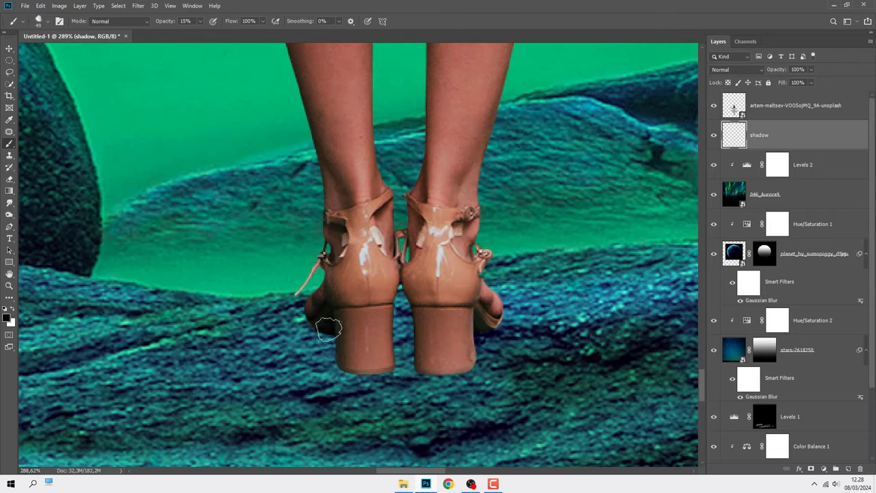
{"action": "right_click", "coordinate": [326, 325]}
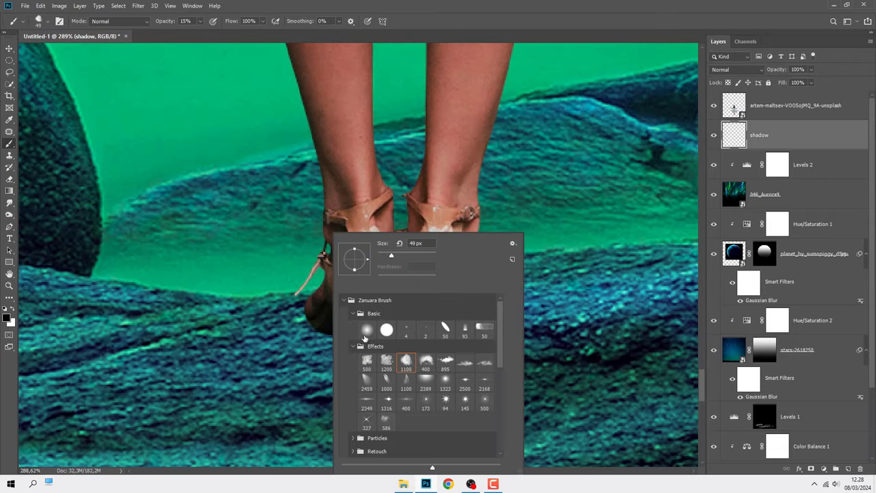
{"action": "left_click", "coordinate": [296, 282]}
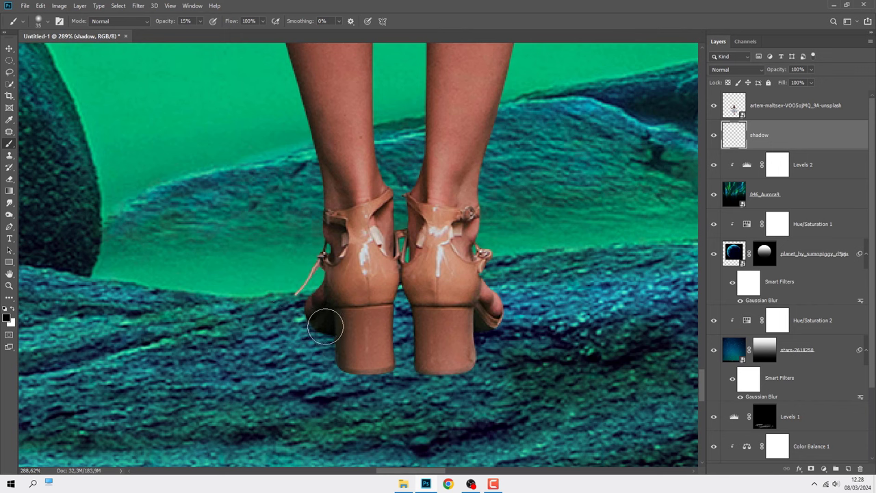
Step: Paint a faint soft shadow beneath the girl's heels on the shadow layer
{"action": "left_click_drag", "start_coordinate": [325, 327], "coordinate": [420, 376]}
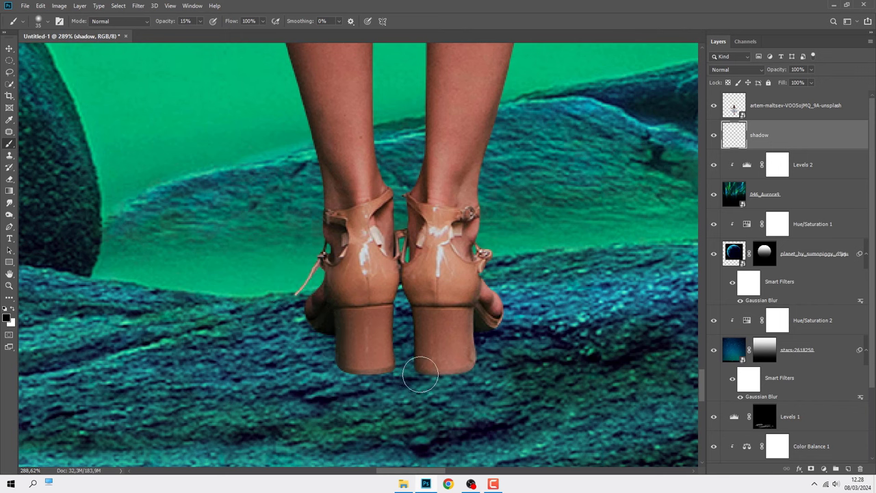
{"action": "scroll", "coordinate": [472, 336], "scroll_direction": "down", "scroll_amount": 2}
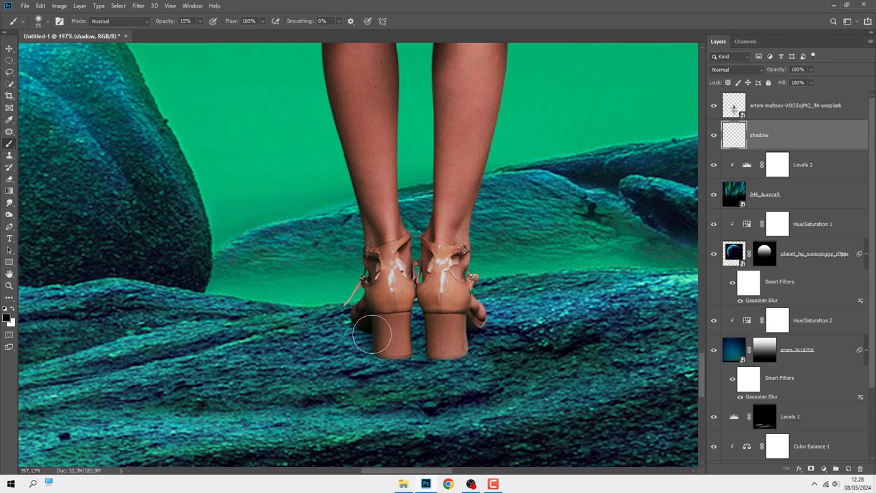
{"action": "scroll", "coordinate": [381, 356], "scroll_direction": "up", "scroll_amount": 5}
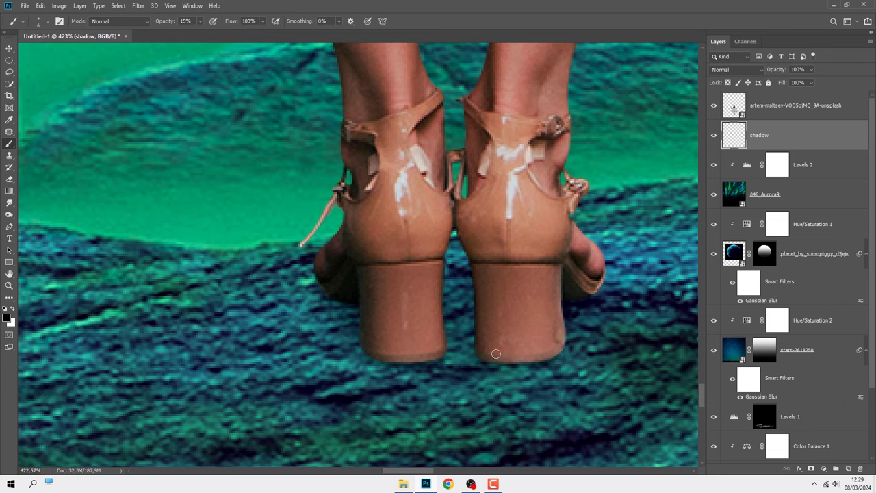
{"action": "scroll", "coordinate": [495, 353], "scroll_direction": "down", "scroll_amount": 5}
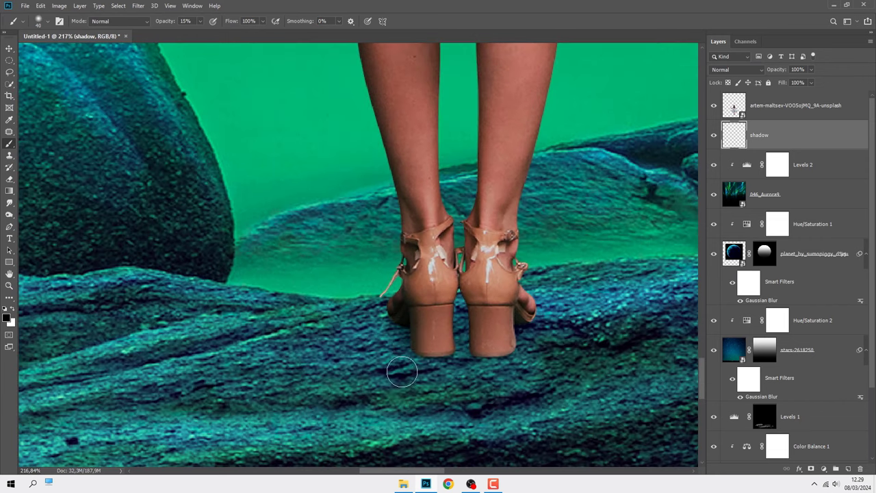
{"action": "scroll", "coordinate": [445, 349], "scroll_direction": "down", "scroll_amount": 2}
{"action": "scroll", "coordinate": [472, 342], "scroll_direction": "down", "scroll_amount": 2}
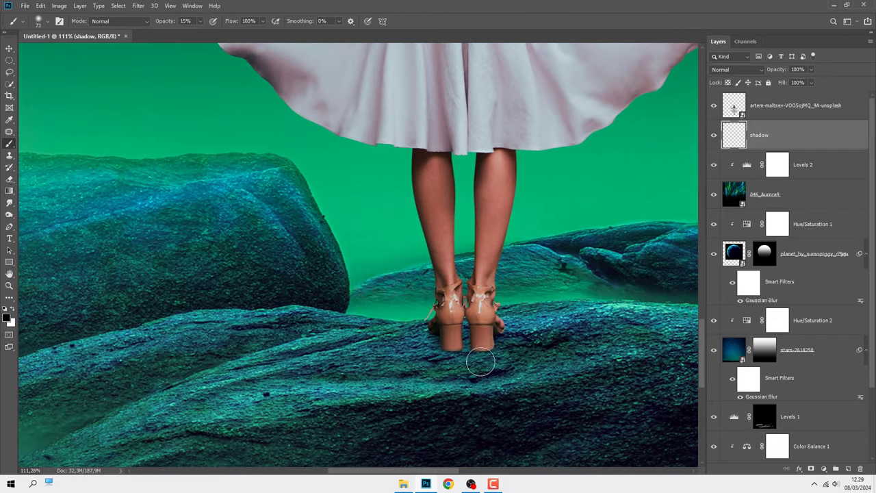
{"action": "scroll", "coordinate": [441, 359], "scroll_direction": "down", "scroll_amount": 2}
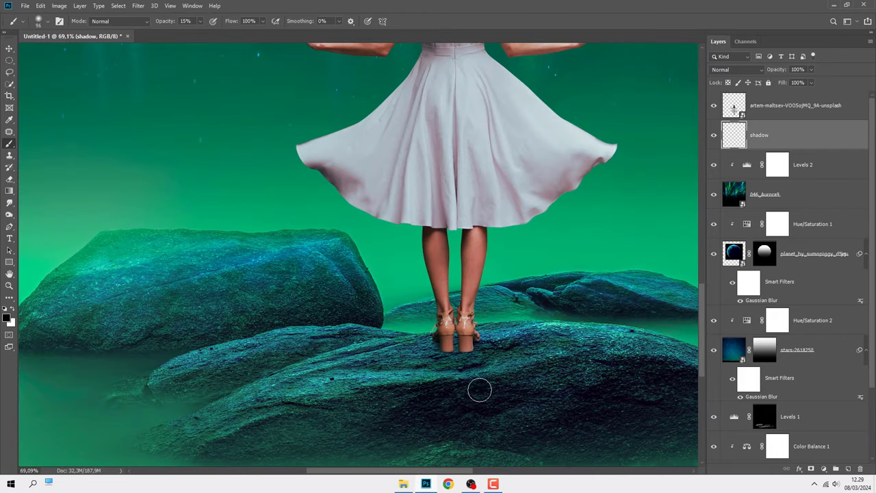
{"action": "scroll", "coordinate": [547, 356], "scroll_direction": "down", "scroll_amount": 2}
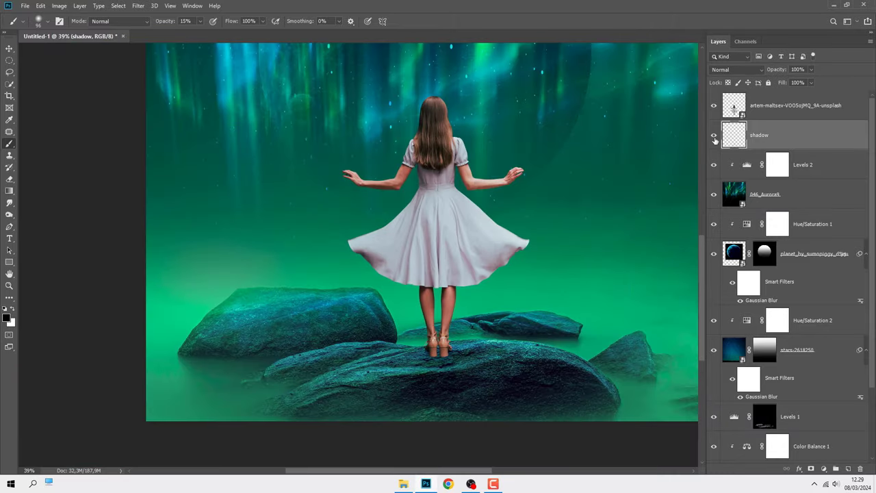
{"action": "scroll", "coordinate": [562, 184], "scroll_direction": "down", "scroll_amount": 1}
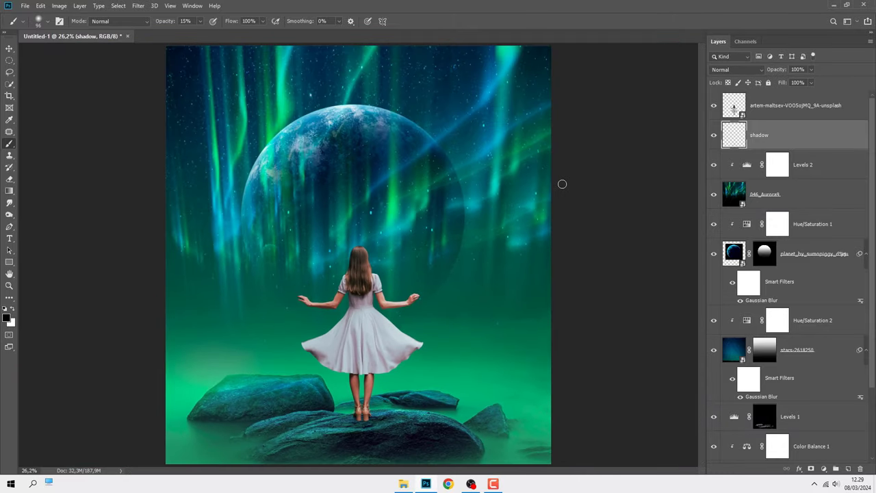
{"action": "left_click", "coordinate": [767, 111]}
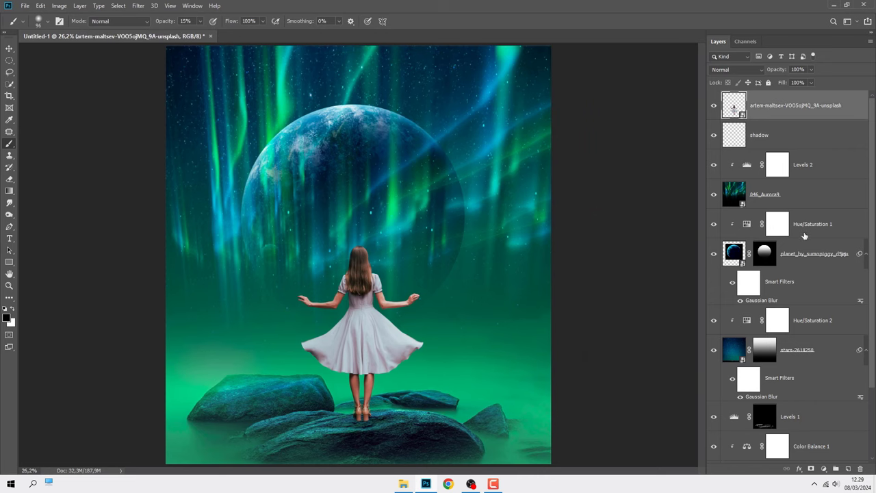
Step: Add a new Layer 1 at the top, clipped to the girl layer
{"action": "left_click", "coordinate": [848, 469]}
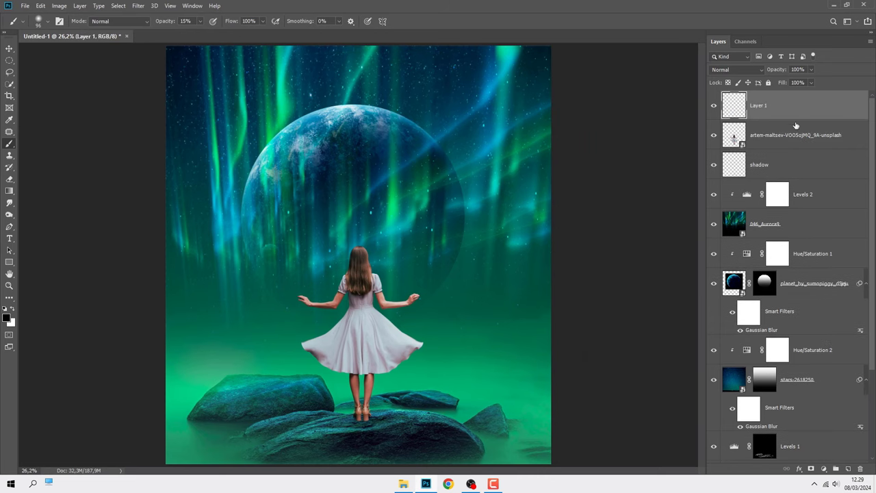
{"action": "right_click", "coordinate": [796, 114]}
{"action": "left_click", "coordinate": [722, 264]}
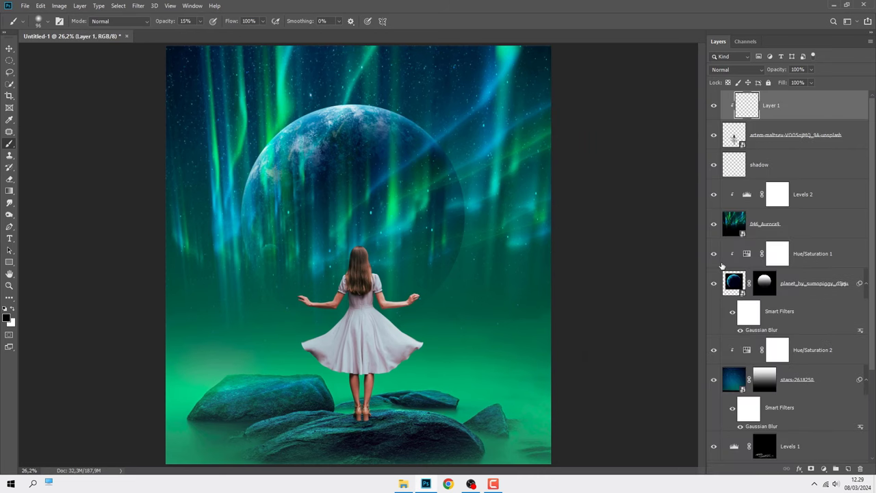
Step: Brush darker shading onto the right heel, then fit the image and compare with Layer 1 toggled
{"action": "scroll", "coordinate": [336, 443], "scroll_direction": "up", "scroll_amount": 2}
{"action": "scroll", "coordinate": [336, 443], "scroll_direction": "up", "scroll_amount": 1}
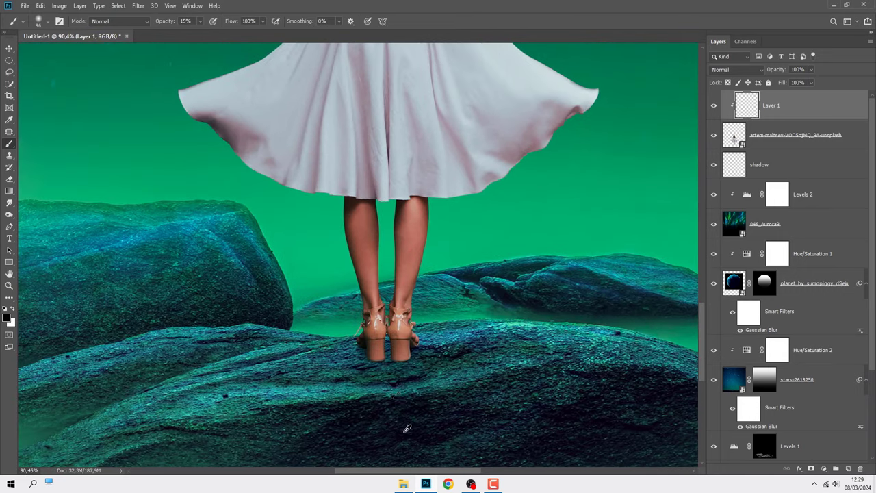
{"action": "scroll", "coordinate": [336, 443], "scroll_direction": "up", "scroll_amount": 1}
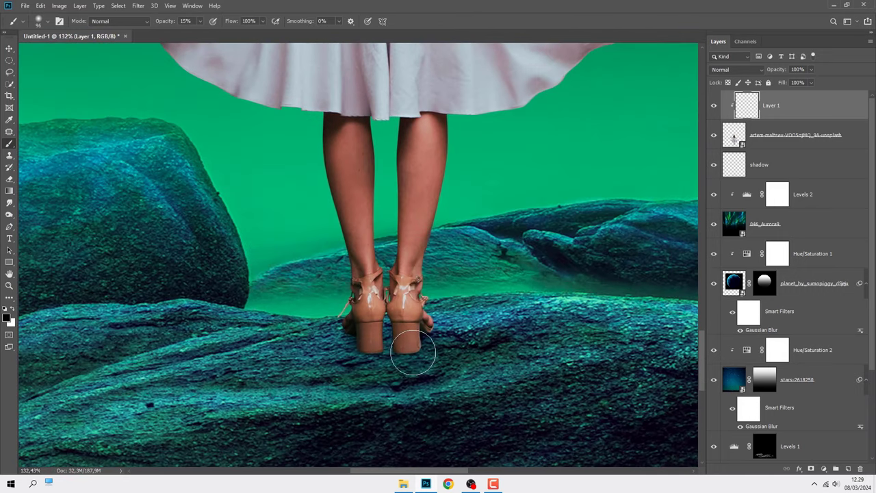
{"action": "mouse_move", "coordinate": [430, 336]}
{"action": "left_mouse_down"}
{"action": "mouse_move", "coordinate": [401, 318]}
{"action": "mouse_move", "coordinate": [369, 356]}
{"action": "left_mouse_up"}
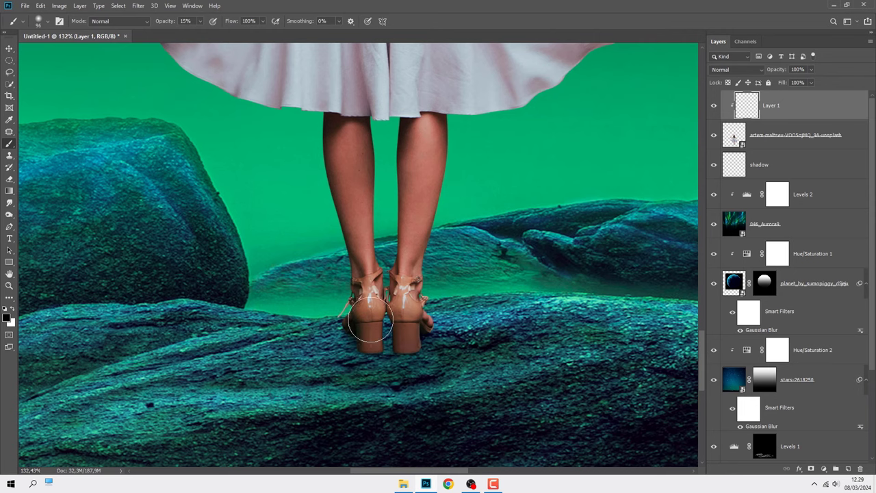
{"action": "scroll", "coordinate": [410, 366], "scroll_direction": "down", "scroll_amount": 1}
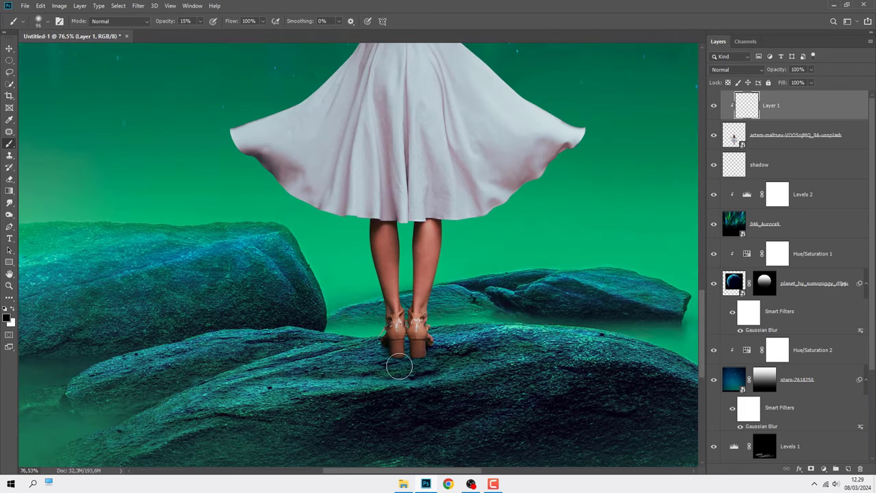
{"action": "key", "text": "ctrl+0"}
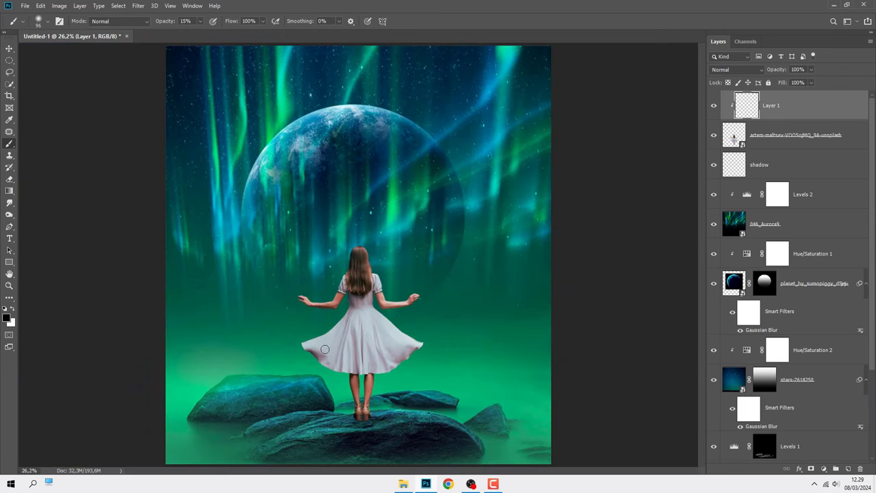
{"action": "left_click", "coordinate": [713, 108]}
{"action": "left_click", "coordinate": [713, 107]}
{"action": "key", "text": "v"}
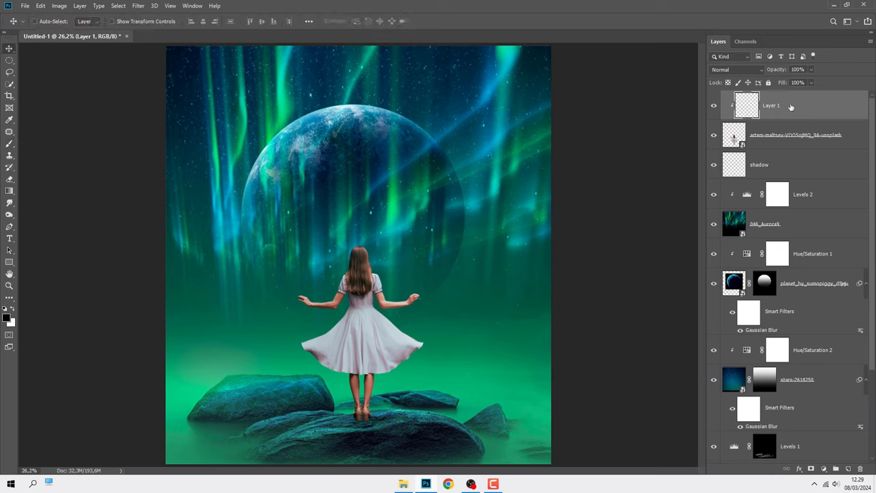
Step: Add a clipped Selective Color adjustment pushing the girl's Whites toward cyan with a touch of yellow
{"action": "left_click", "coordinate": [828, 461]}
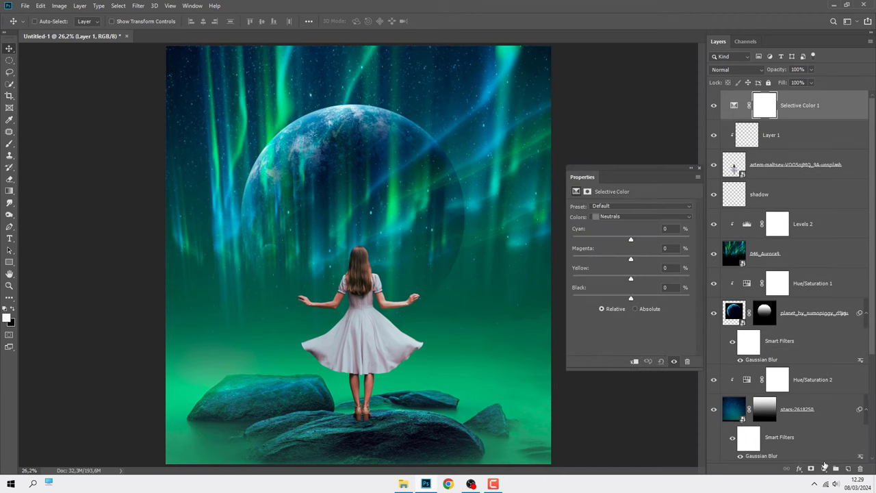
{"action": "left_click", "coordinate": [634, 362]}
{"action": "left_click", "coordinate": [612, 217]}
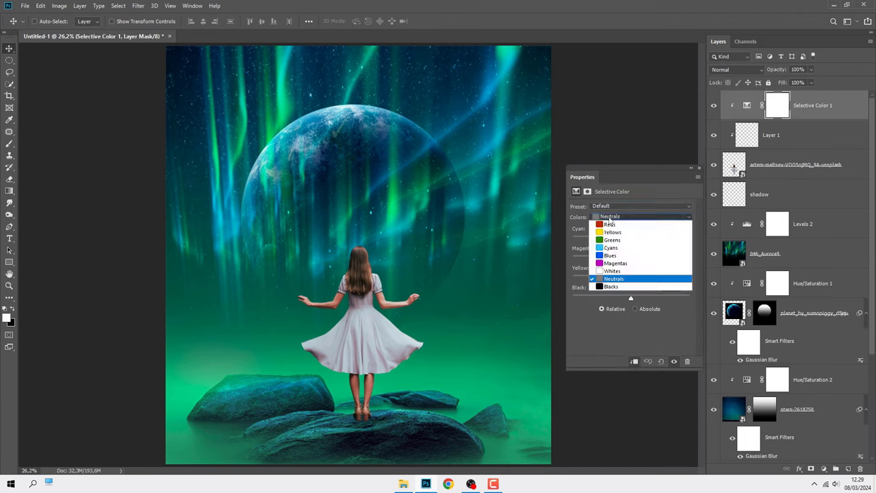
{"action": "left_click", "coordinate": [612, 272]}
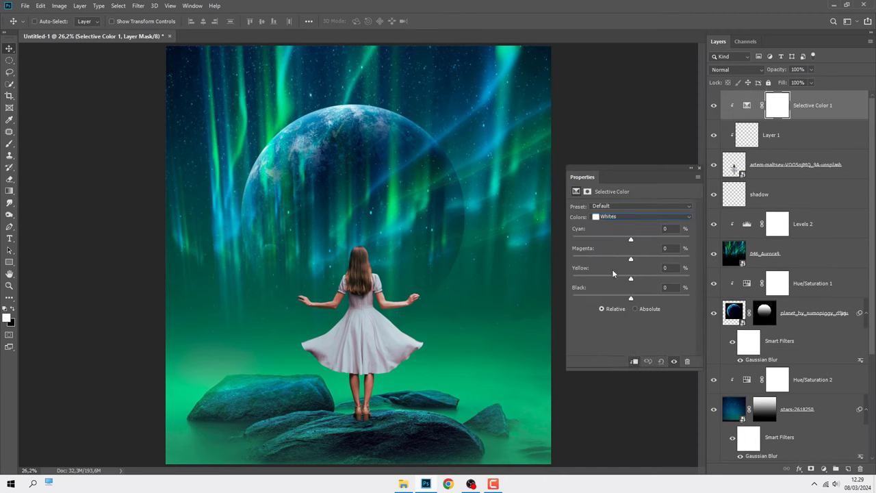
{"action": "left_click_drag", "start_coordinate": [630, 278], "coordinate": [633, 278]}
{"action": "left_click_drag", "start_coordinate": [630, 238], "coordinate": [646, 241]}
{"action": "left_click", "coordinate": [699, 170]}
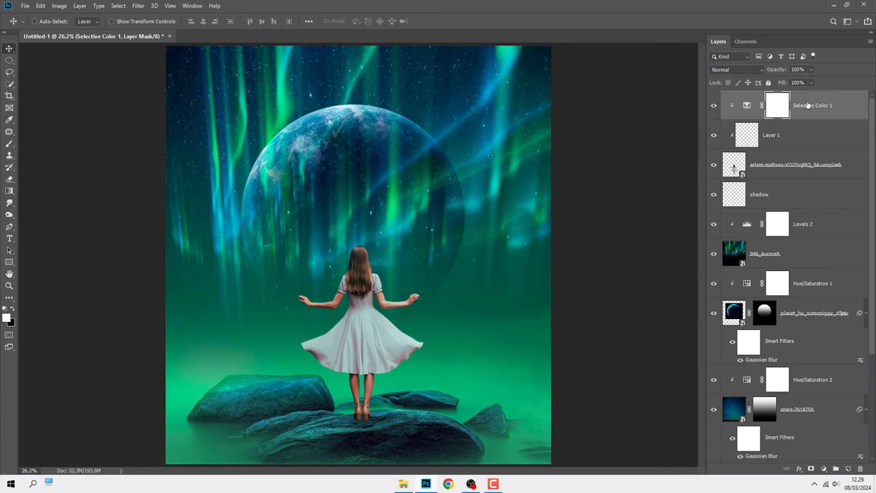
{"action": "left_click", "coordinate": [810, 104]}
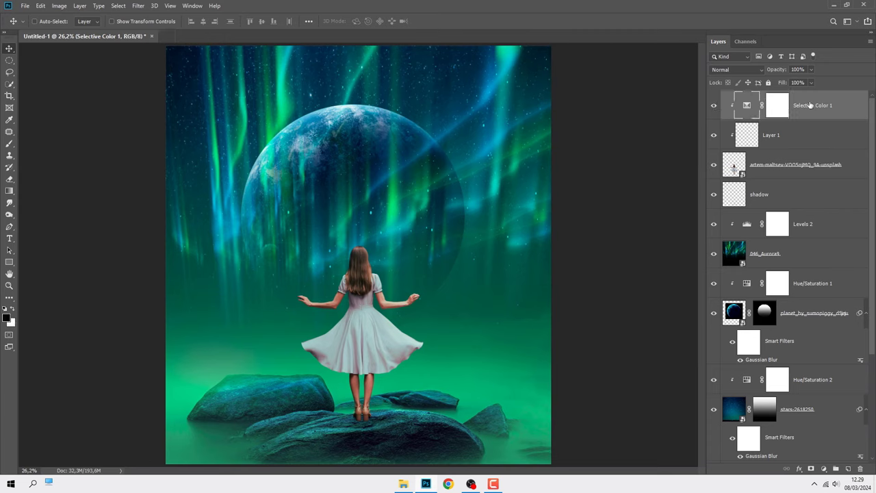
Step: Add a Levels adjustment clipped to the girl, lowering the RGB output white to 151
{"action": "left_click", "coordinate": [824, 469]}
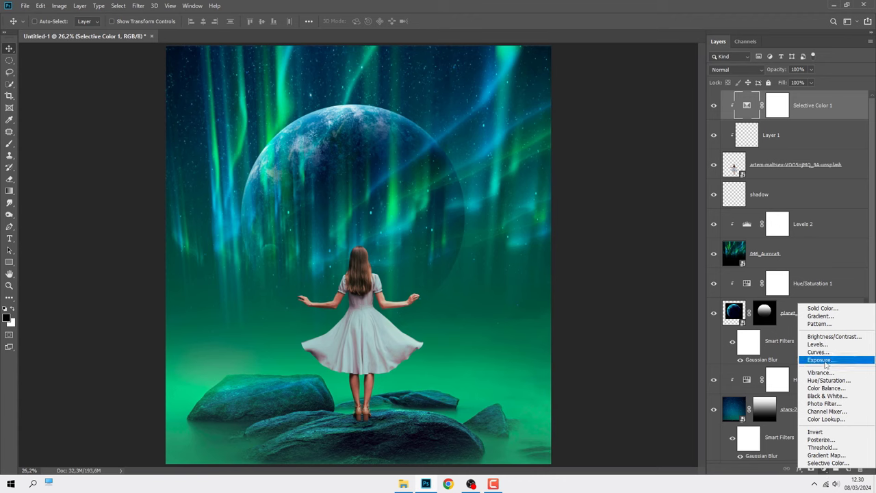
{"action": "left_click", "coordinate": [753, 342]}
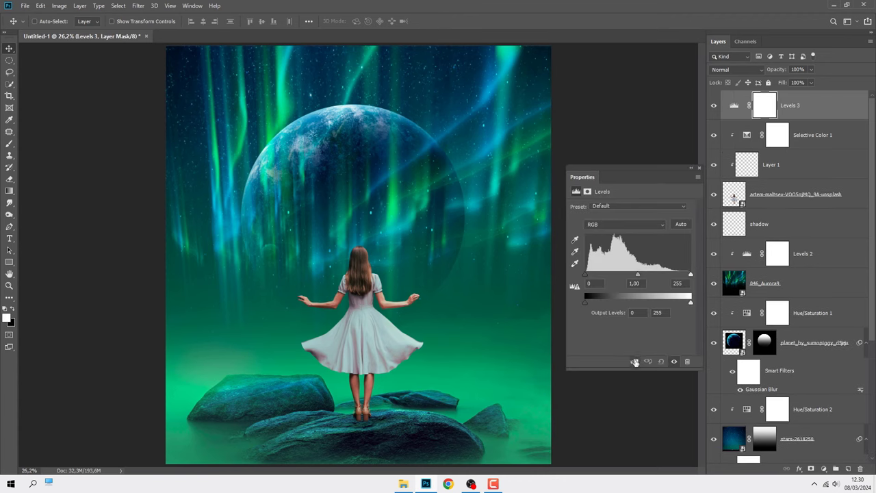
{"action": "left_click", "coordinate": [635, 361]}
{"action": "left_click_drag", "start_coordinate": [690, 304], "coordinate": [648, 303]}
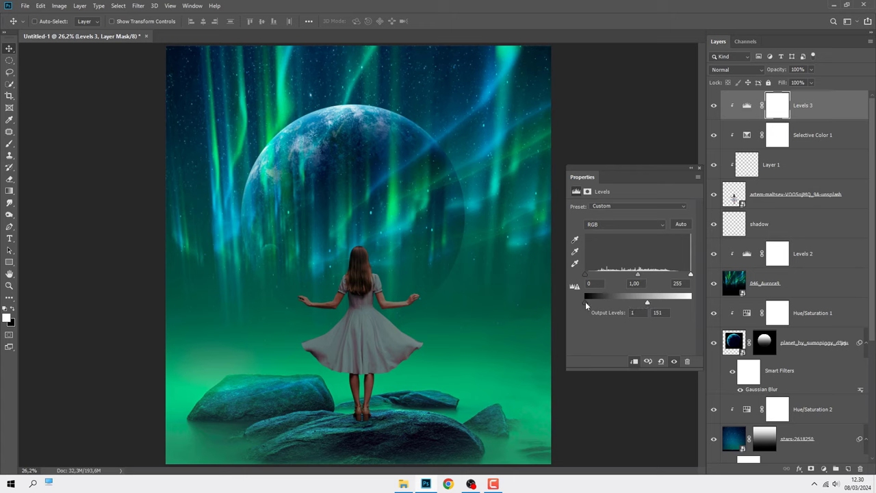
Step: Pull the Levels Green input white to 220 and Blue input white to 228
{"action": "left_click", "coordinate": [602, 228]}
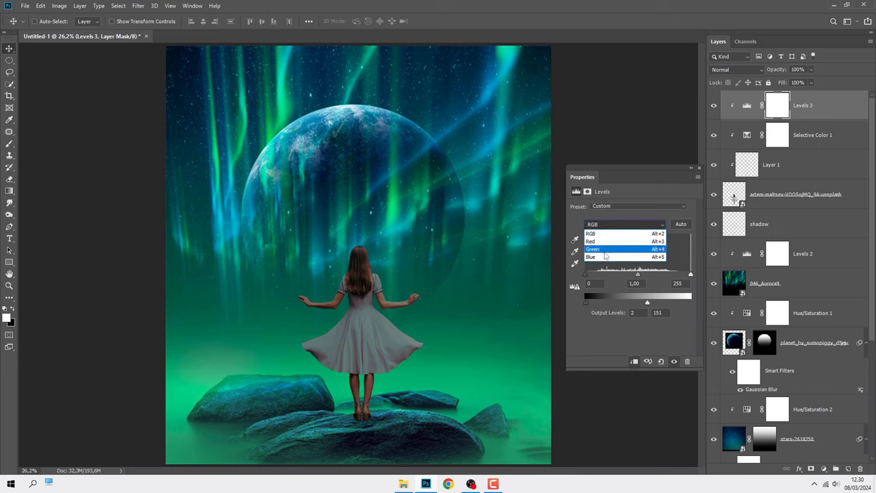
{"action": "left_click", "coordinate": [604, 250]}
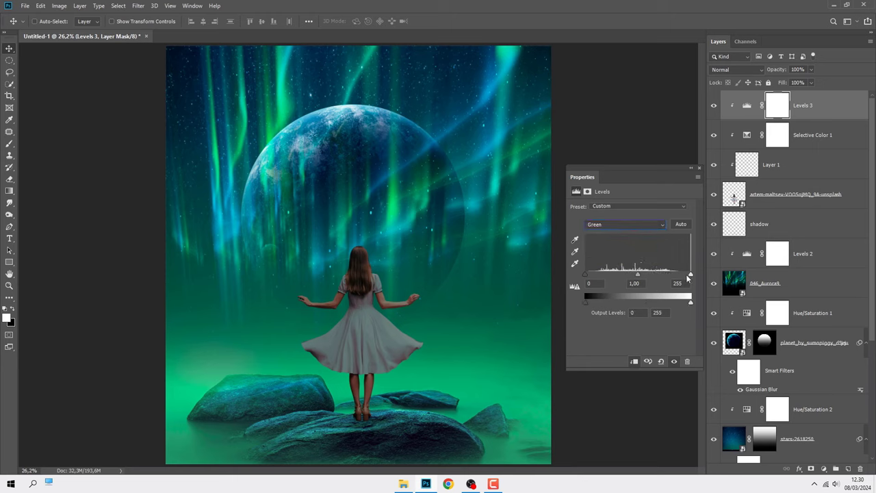
{"action": "left_click_drag", "start_coordinate": [689, 275], "coordinate": [677, 275]}
{"action": "left_click", "coordinate": [622, 225]}
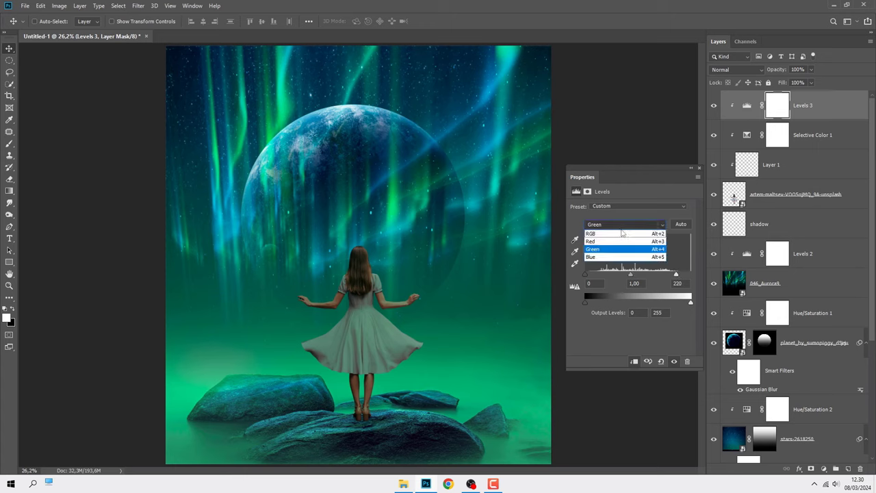
{"action": "left_click", "coordinate": [607, 258]}
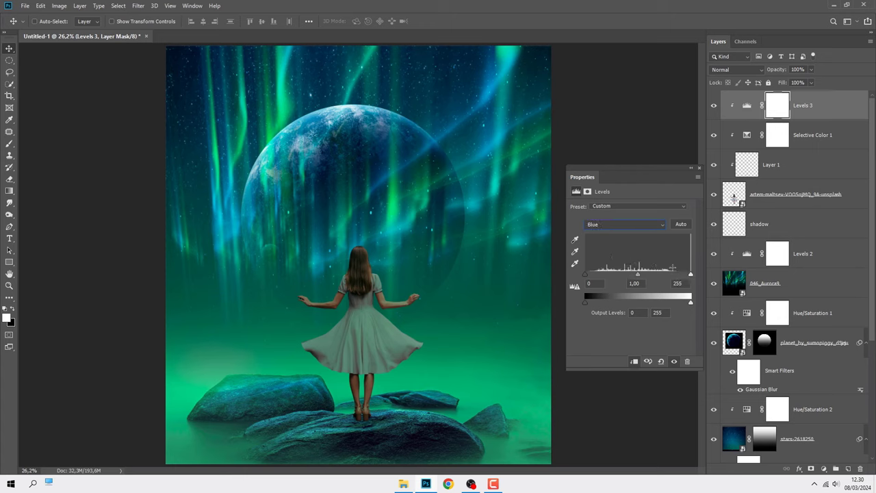
{"action": "left_click_drag", "start_coordinate": [691, 275], "coordinate": [684, 275]}
Step: Toggle Levels 3 to compare the girl, then select the girl's layer
{"action": "left_click", "coordinate": [714, 106]}
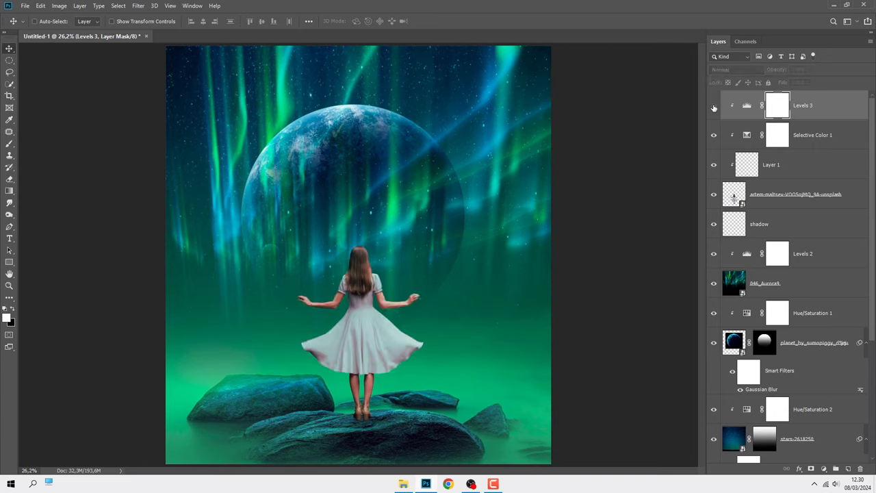
{"action": "left_click", "coordinate": [714, 106]}
{"action": "left_click", "coordinate": [830, 113]}
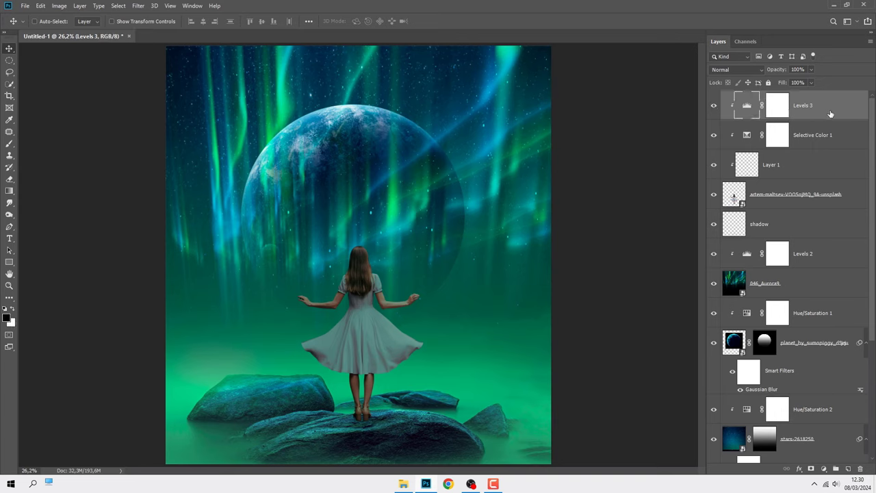
{"action": "left_click", "coordinate": [792, 193]}
Step: Add an Inner Shadow style to the girl in a cyan sampled from the aurora
{"action": "right_click", "coordinate": [779, 193]}
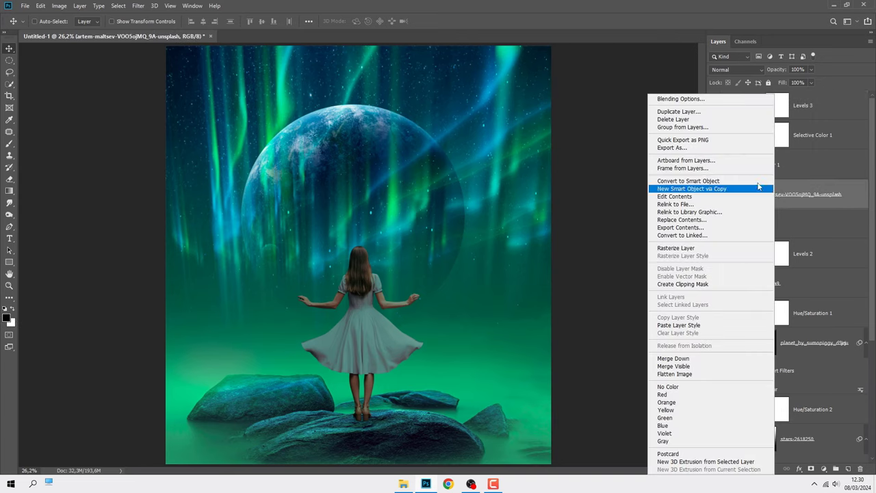
{"action": "left_click", "coordinate": [694, 101]}
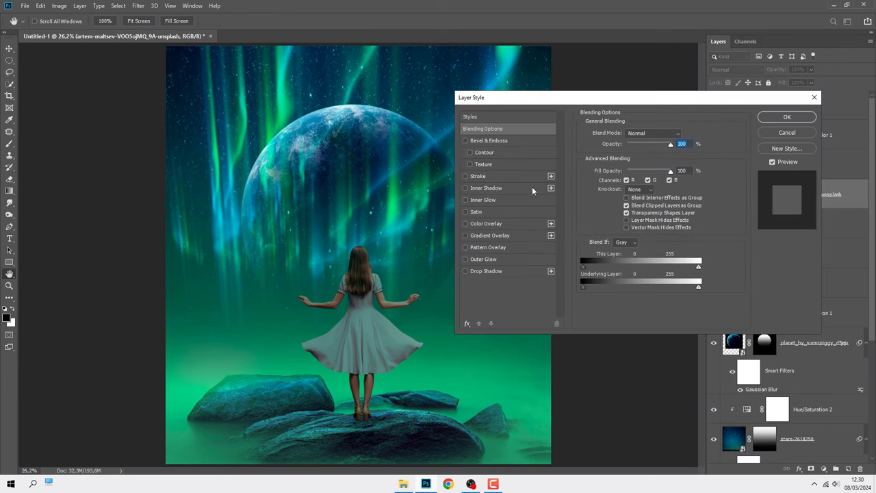
{"action": "left_click", "coordinate": [464, 188]}
{"action": "left_click", "coordinate": [479, 189]}
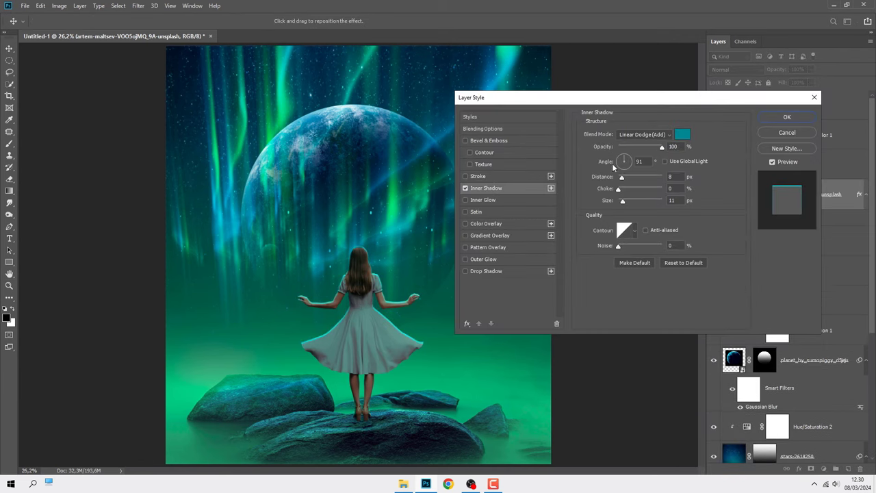
{"action": "left_click", "coordinate": [679, 134]}
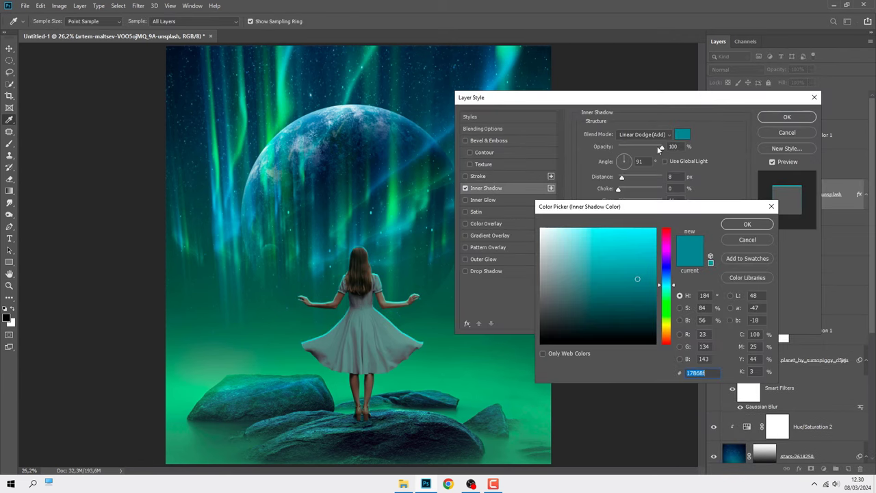
{"action": "left_click", "coordinate": [408, 222]}
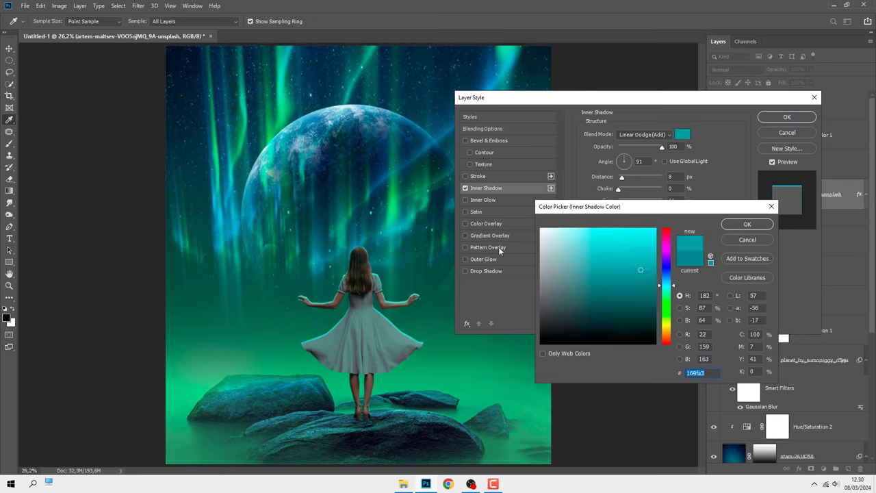
{"action": "left_click", "coordinate": [746, 226]}
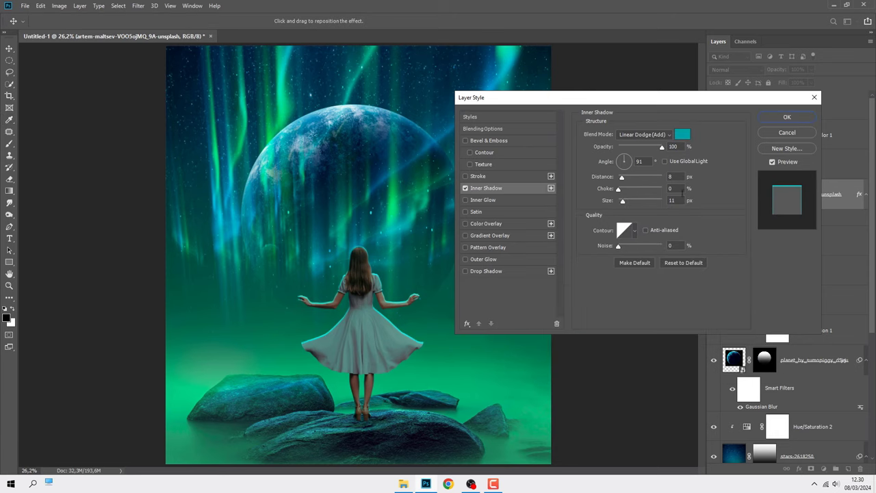
Step: Set the inner shadow distance to 8 and size to 11 px and apply it
{"action": "left_click", "coordinate": [674, 177]}
{"action": "left_click", "coordinate": [672, 200]}
{"action": "left_click", "coordinate": [775, 118]}
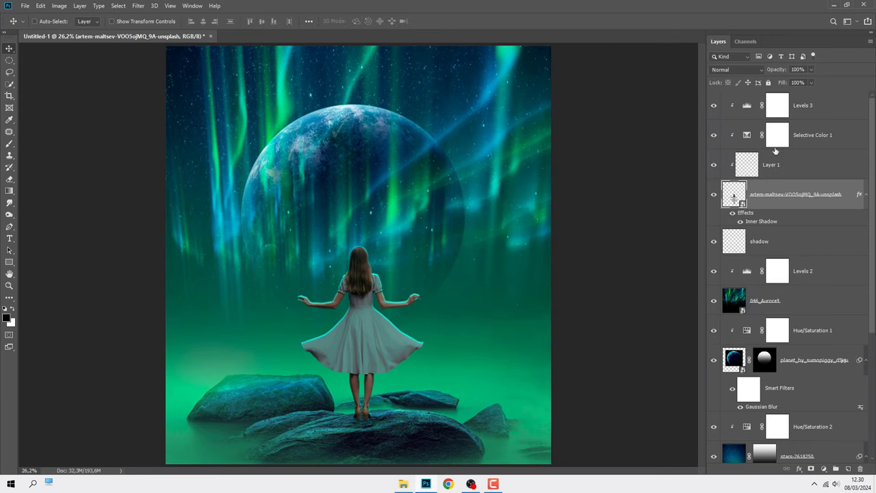
{"action": "scroll", "coordinate": [365, 349], "scroll_direction": "up", "scroll_amount": 2}
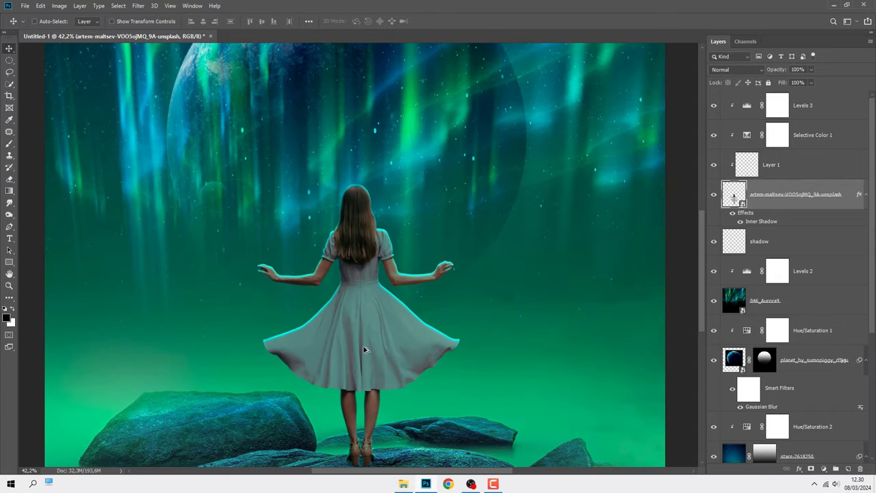
{"action": "scroll", "coordinate": [365, 350], "scroll_direction": "up", "scroll_amount": 2}
{"action": "scroll", "coordinate": [364, 343], "scroll_direction": "up", "scroll_amount": 1}
{"action": "scroll", "coordinate": [363, 338], "scroll_direction": "up", "scroll_amount": 1}
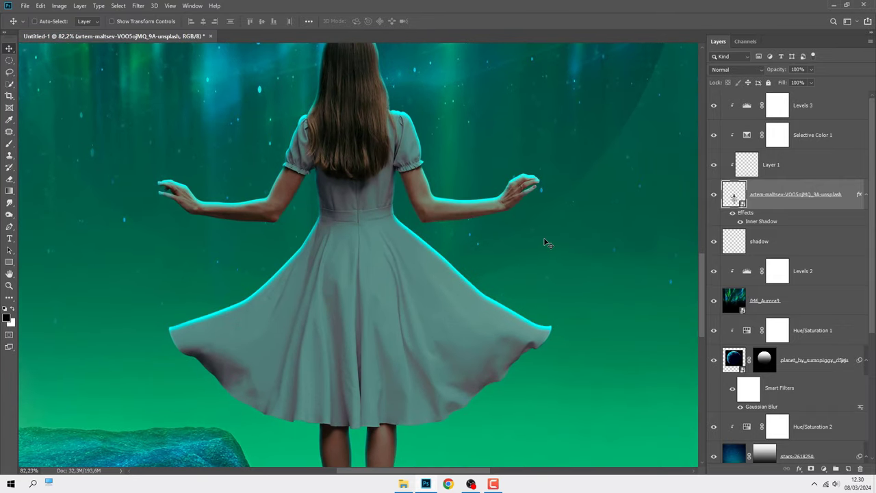
Step: Convert the girl's Inner Shadow into its own layer and move it to the top of the stack
{"action": "right_click", "coordinate": [776, 222]}
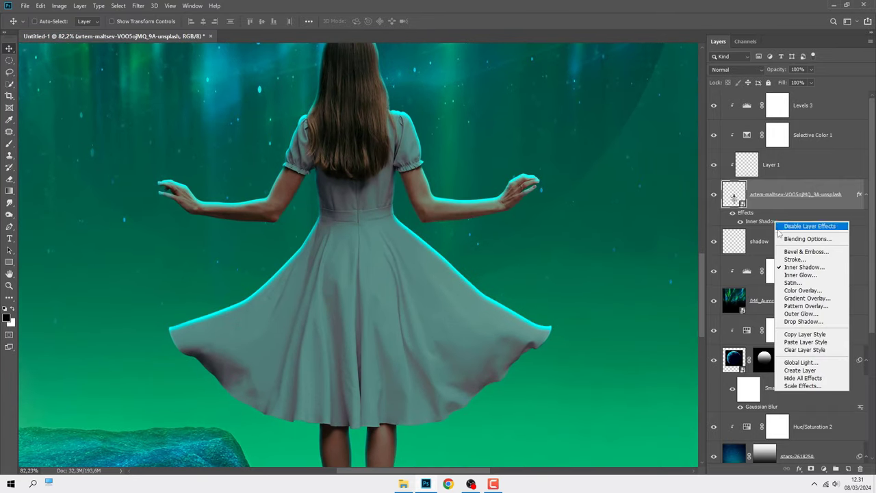
{"action": "left_click", "coordinate": [800, 370]}
{"action": "left_click_drag", "start_coordinate": [787, 195], "coordinate": [766, 114]}
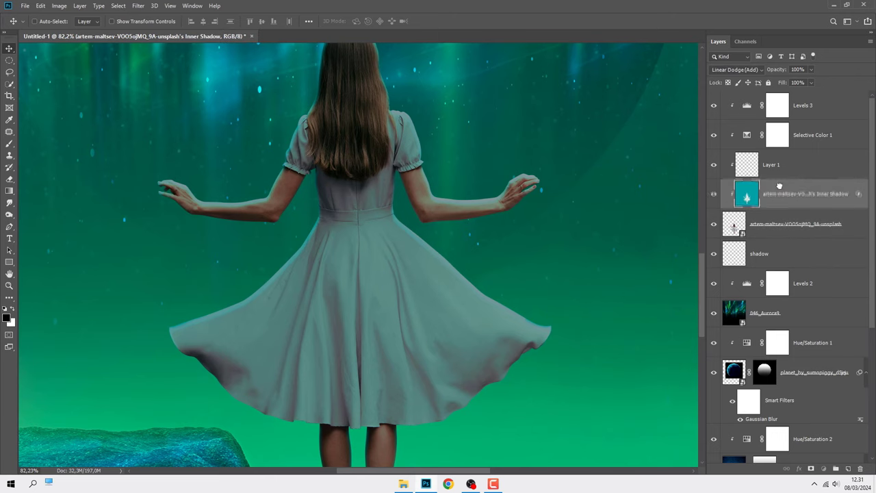
{"action": "scroll", "coordinate": [499, 233], "scroll_direction": "up", "scroll_amount": 1}
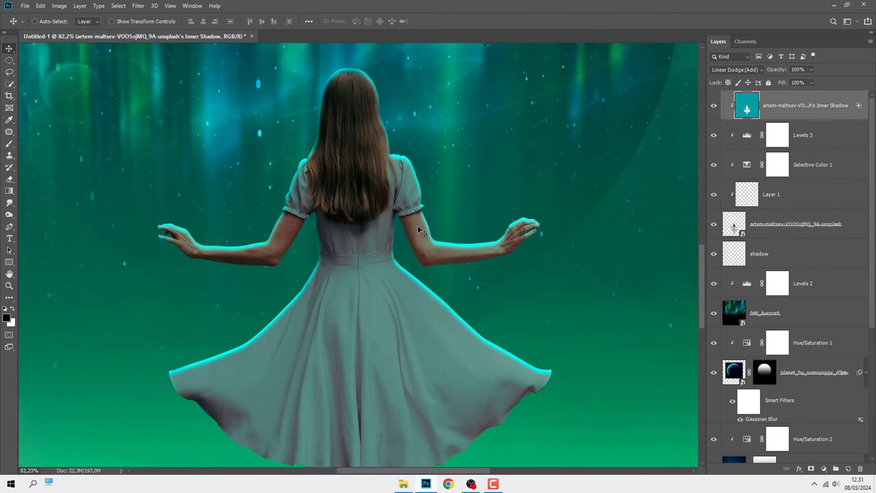
{"action": "scroll", "coordinate": [375, 170], "scroll_direction": "up", "scroll_amount": 1}
{"action": "scroll", "coordinate": [375, 170], "scroll_direction": "up", "scroll_amount": 1}
{"action": "left_click_drag", "start_coordinate": [374, 209], "coordinate": [395, 248]}
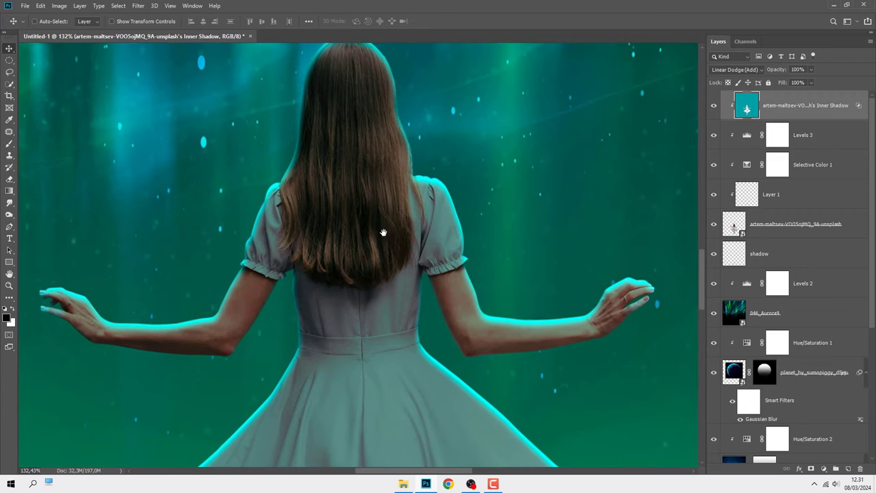
{"action": "scroll", "coordinate": [393, 229], "scroll_direction": "up", "scroll_amount": 1}
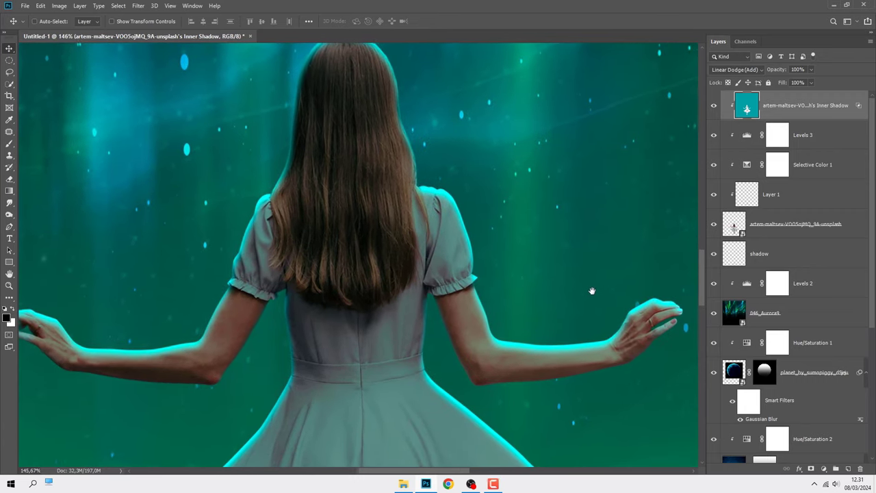
Step: Split the inner shadow layer's underlying-layer Blend If slider to 0/119
{"action": "right_click", "coordinate": [785, 113]}
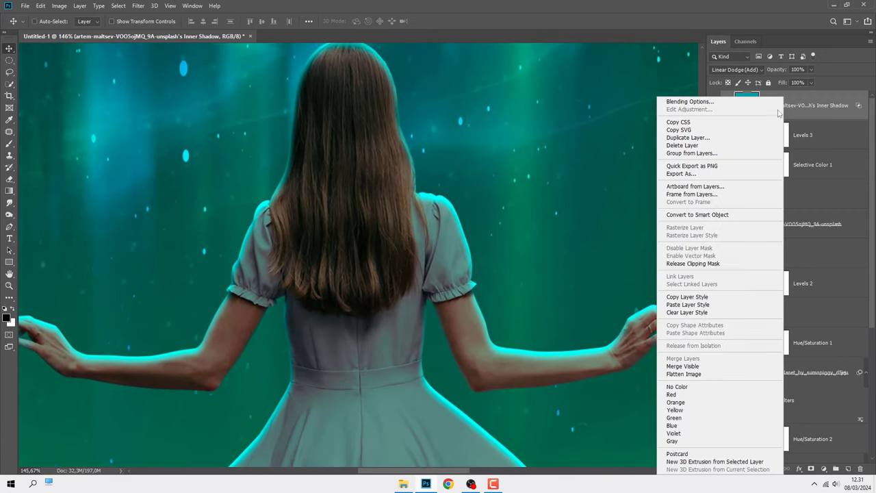
{"action": "left_click", "coordinate": [741, 104]}
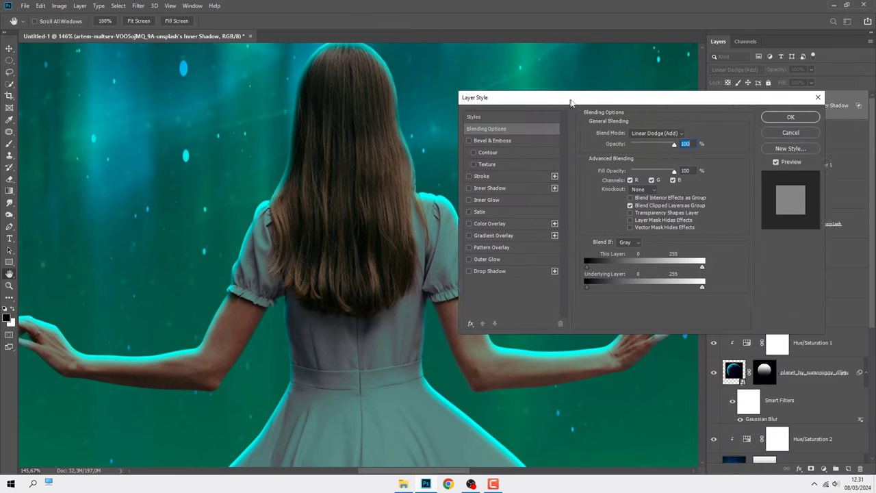
{"action": "left_click_drag", "start_coordinate": [568, 98], "coordinate": [617, 81]}
{"action": "mouse_move", "coordinate": [636, 253]}
{"action": "left_mouse_down"}
{"action": "mouse_move", "coordinate": [706, 253]}
{"action": "mouse_move", "coordinate": [632, 253]}
{"action": "mouse_move", "coordinate": [637, 273]}
{"action": "mouse_move", "coordinate": [689, 271]}
{"action": "left_mouse_up"}
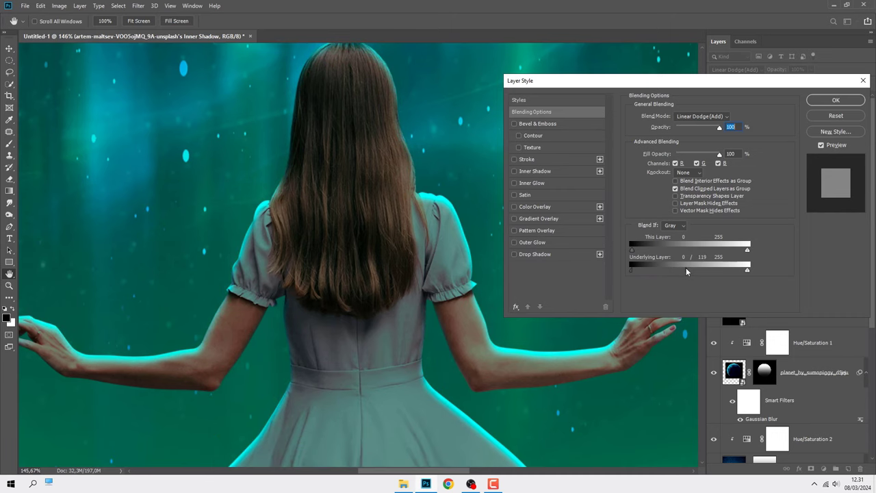
Step: Apply the Blend If settings and inspect the cyan glow on the girl
{"action": "left_click", "coordinate": [820, 98]}
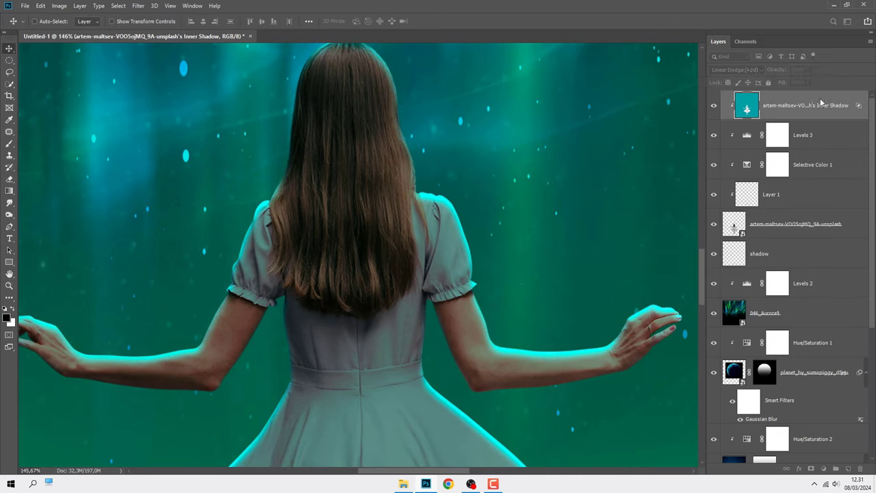
{"action": "scroll", "coordinate": [561, 253], "scroll_direction": "down", "scroll_amount": 3}
{"action": "scroll", "coordinate": [527, 263], "scroll_direction": "down", "scroll_amount": 3}
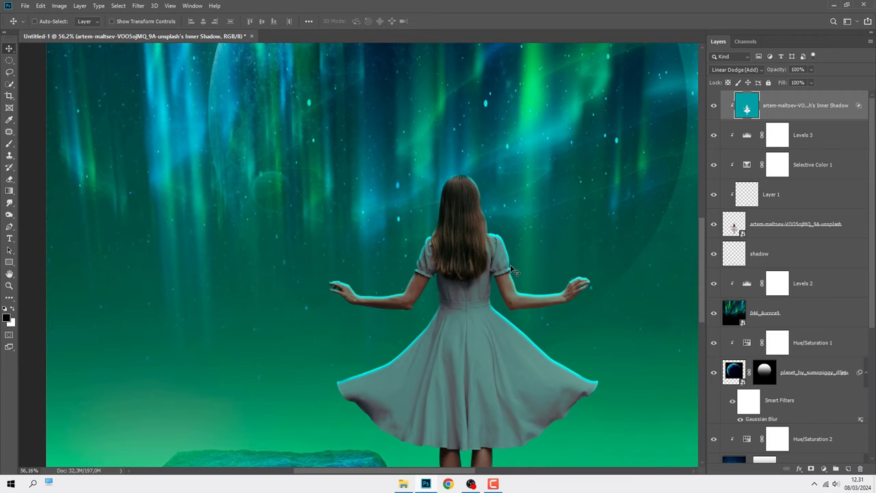
{"action": "scroll", "coordinate": [513, 271], "scroll_direction": "down", "scroll_amount": 2}
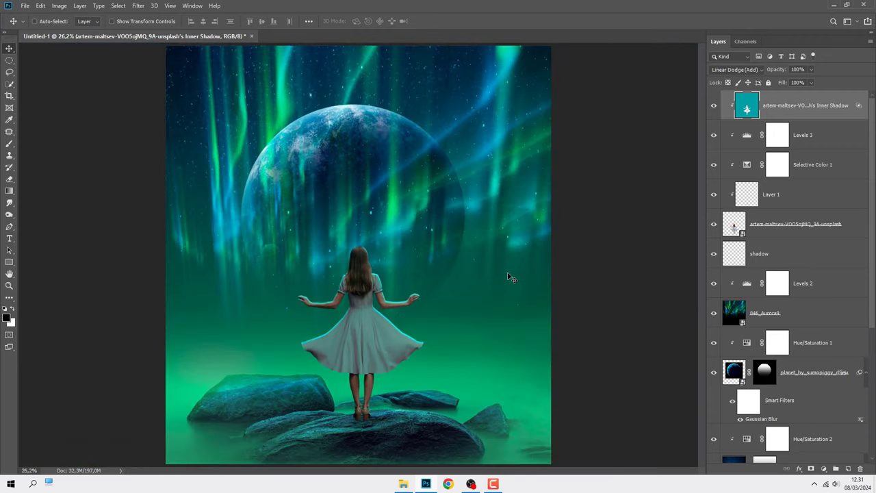
{"action": "scroll", "coordinate": [359, 435], "scroll_direction": "up", "scroll_amount": 2}
{"action": "scroll", "coordinate": [366, 406], "scroll_direction": "up", "scroll_amount": 2}
{"action": "scroll", "coordinate": [366, 406], "scroll_direction": "up", "scroll_amount": 3}
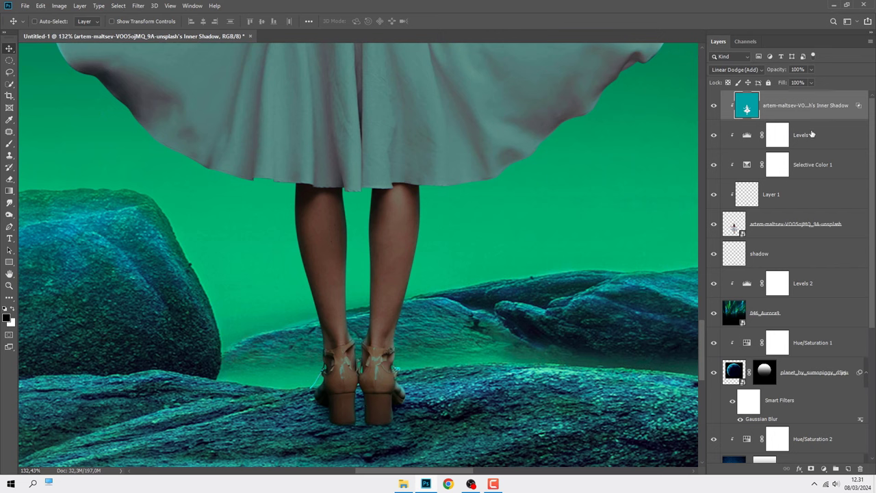
Step: Add a mask to the inner shadow layer and set a black brush at 100% opacity
{"action": "left_click", "coordinate": [811, 469]}
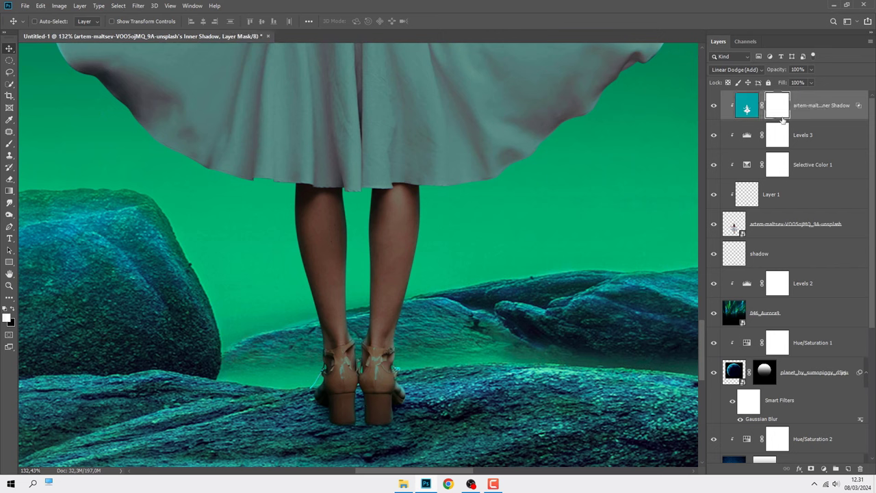
{"action": "right_click", "coordinate": [10, 143]}
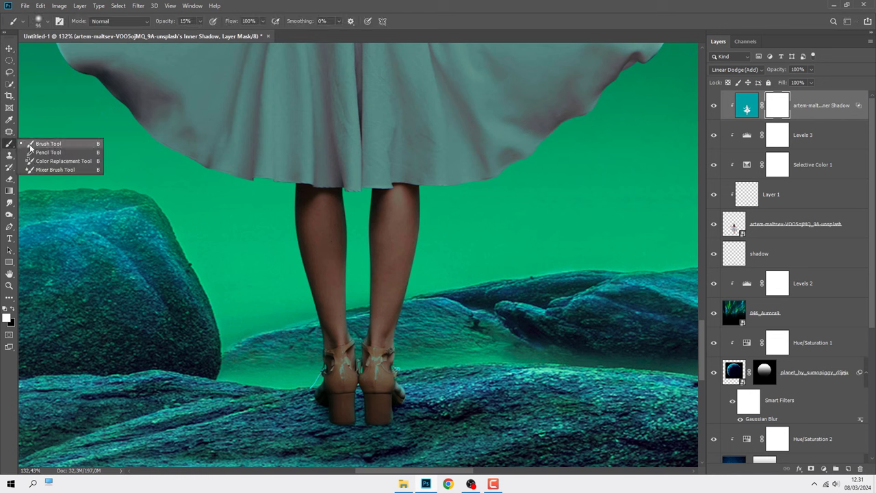
{"action": "left_click", "coordinate": [55, 146]}
{"action": "left_click", "coordinate": [14, 309]}
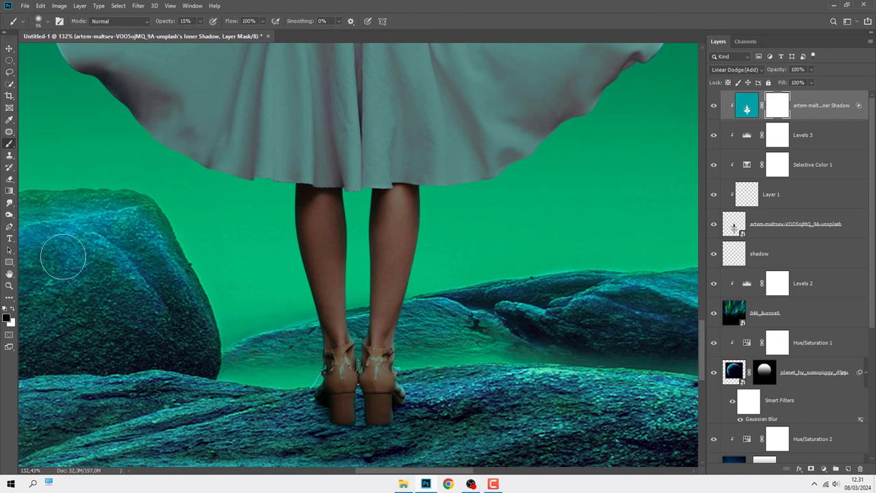
{"action": "left_click", "coordinate": [198, 21]}
{"action": "left_click_drag", "start_coordinate": [197, 23], "coordinate": [240, 33]}
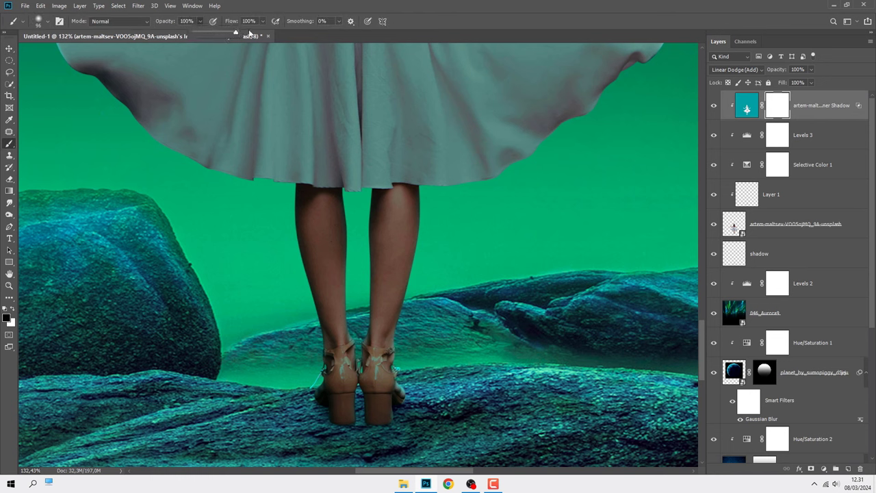
{"action": "scroll", "coordinate": [375, 405], "scroll_direction": "up", "scroll_amount": 1}
{"action": "scroll", "coordinate": [375, 404], "scroll_direction": "up", "scroll_amount": 2}
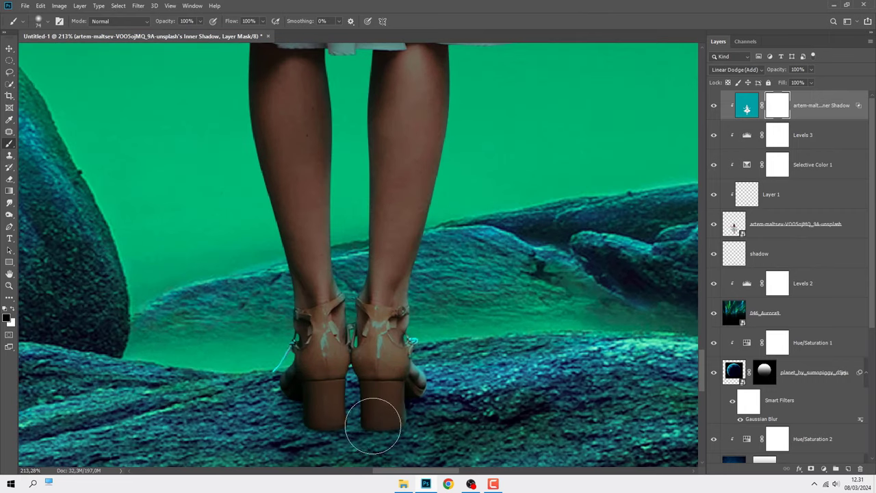
Step: Mask the cyan glow off the right heel, then add an empty Layer 2 on top
{"action": "left_click_drag", "start_coordinate": [400, 410], "coordinate": [373, 410]}
{"action": "scroll", "coordinate": [372, 410], "scroll_direction": "down", "scroll_amount": 4}
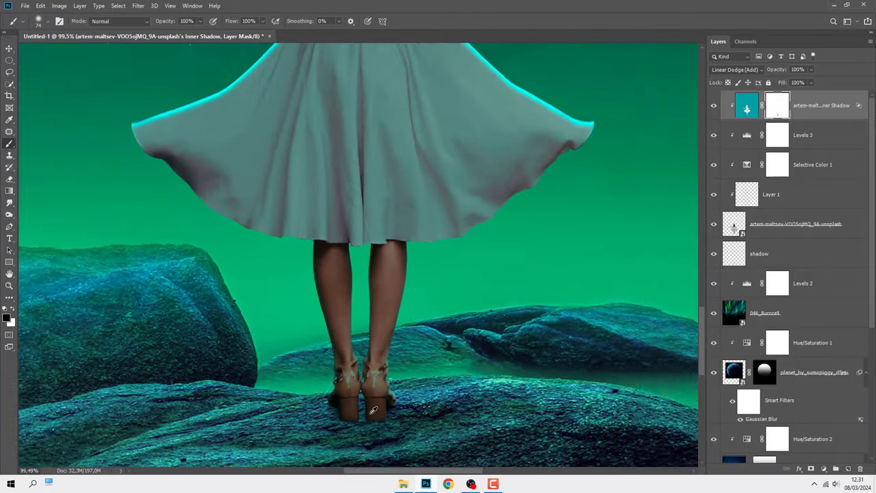
{"action": "scroll", "coordinate": [373, 410], "scroll_direction": "down", "scroll_amount": 2}
{"action": "scroll", "coordinate": [372, 410], "scroll_direction": "down", "scroll_amount": 2}
{"action": "scroll", "coordinate": [373, 409], "scroll_direction": "down", "scroll_amount": 1}
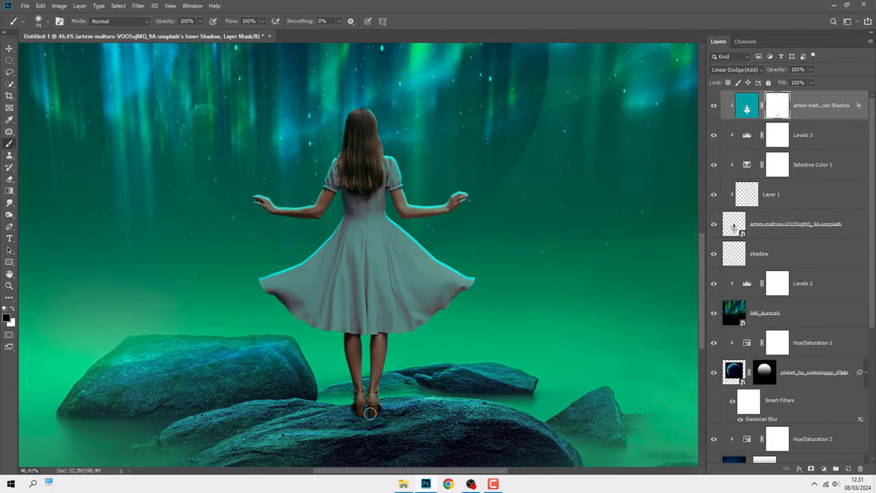
{"action": "scroll", "coordinate": [370, 413], "scroll_direction": "down", "scroll_amount": 3}
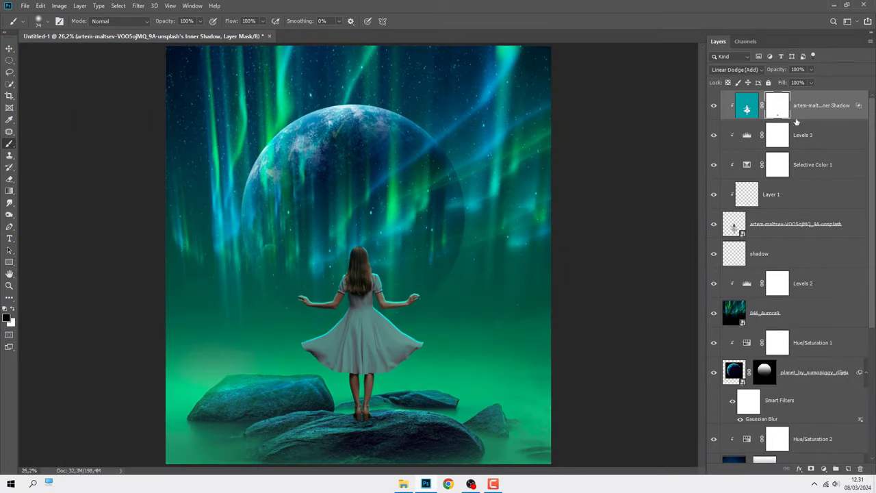
{"action": "key", "text": "ctrl+2"}
{"action": "key", "text": "v"}
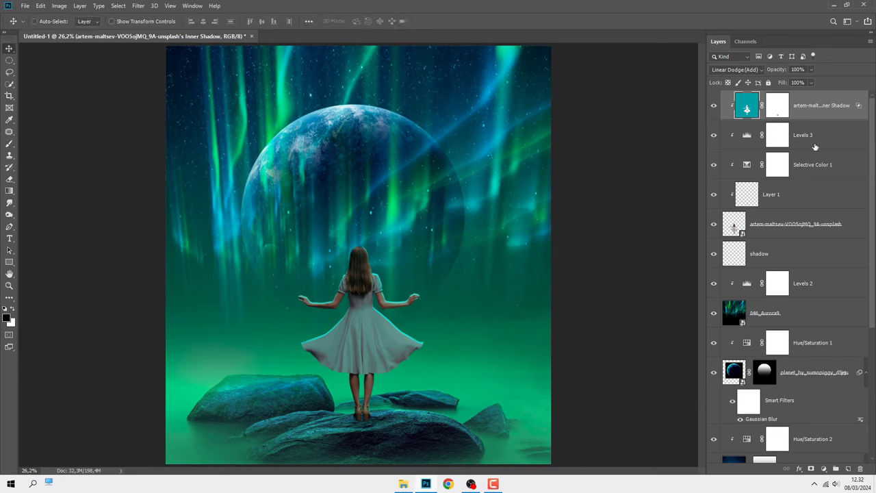
{"action": "left_click", "coordinate": [848, 469]}
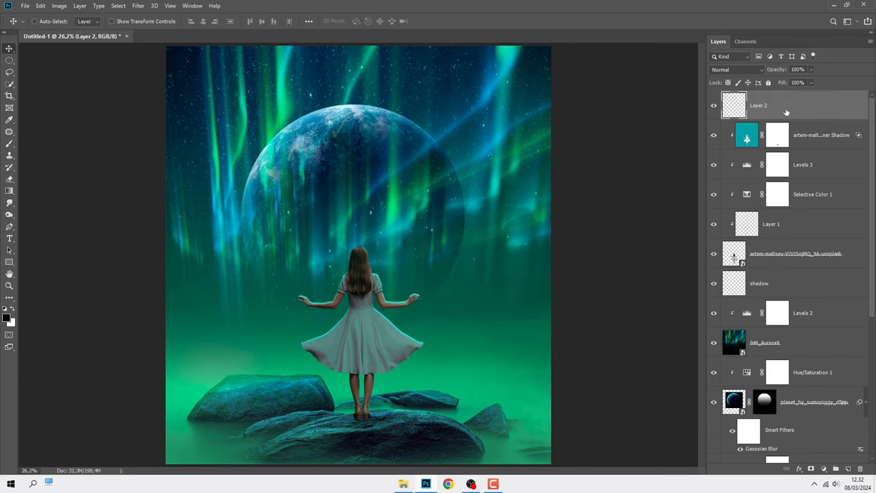
Step: With the Brush tool, set the foreground colour to green #48825e sampled from the misty background
{"action": "left_click", "coordinate": [14, 147]}
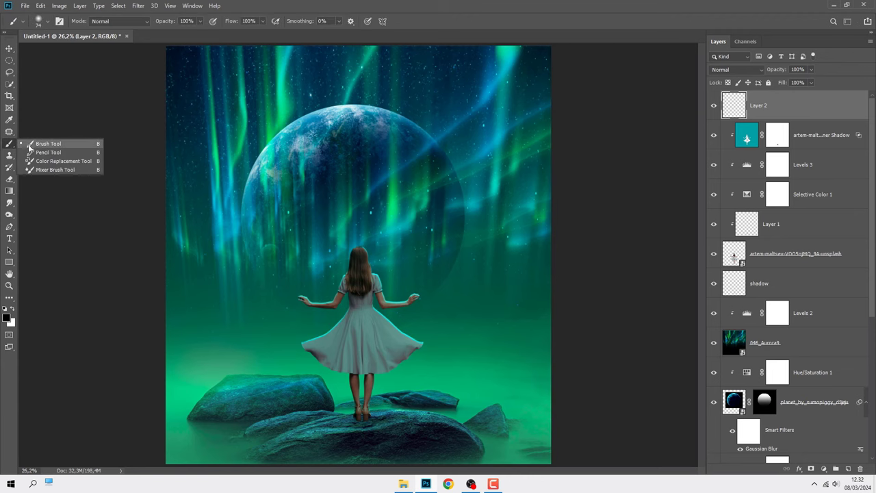
{"action": "left_click", "coordinate": [9, 318]}
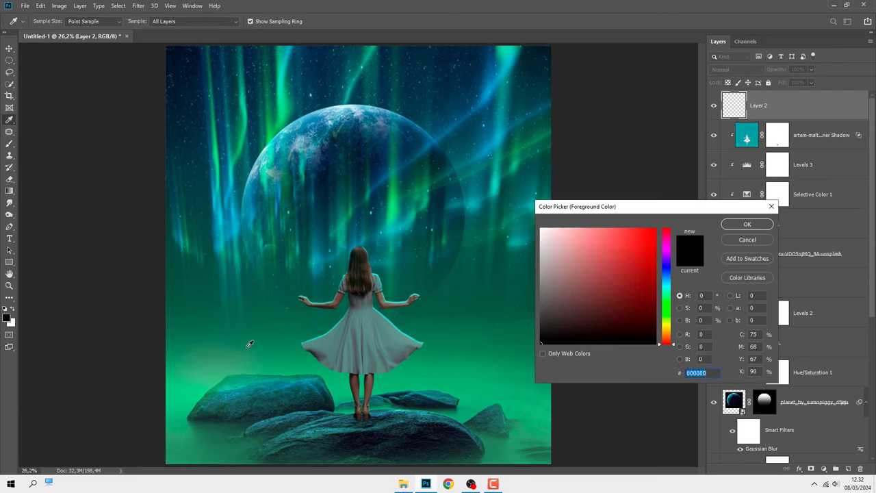
{"action": "left_click", "coordinate": [253, 344]}
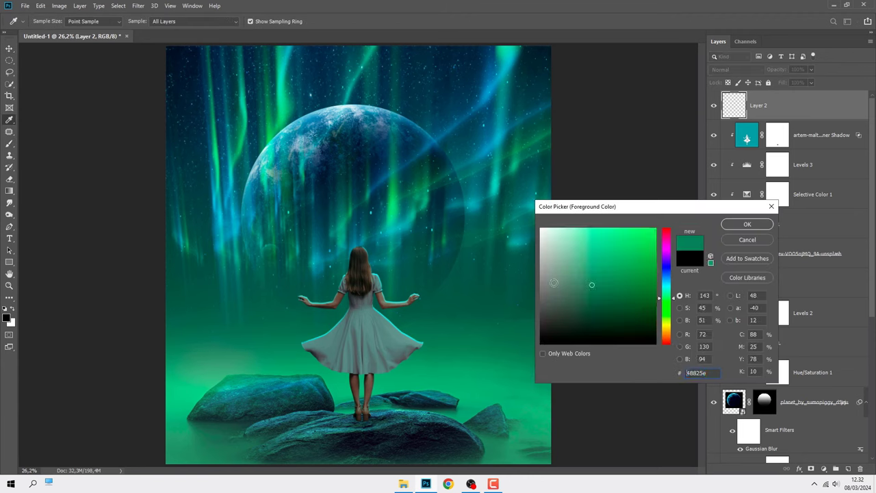
{"action": "left_click", "coordinate": [738, 227]}
Step: Choose a soft round brush and lower its opacity to 5%
{"action": "right_click", "coordinate": [403, 252]}
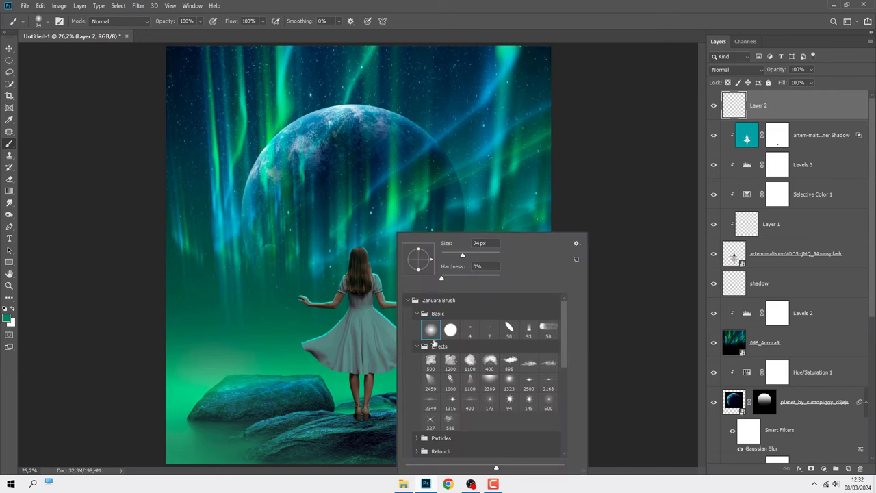
{"action": "left_click", "coordinate": [200, 22]}
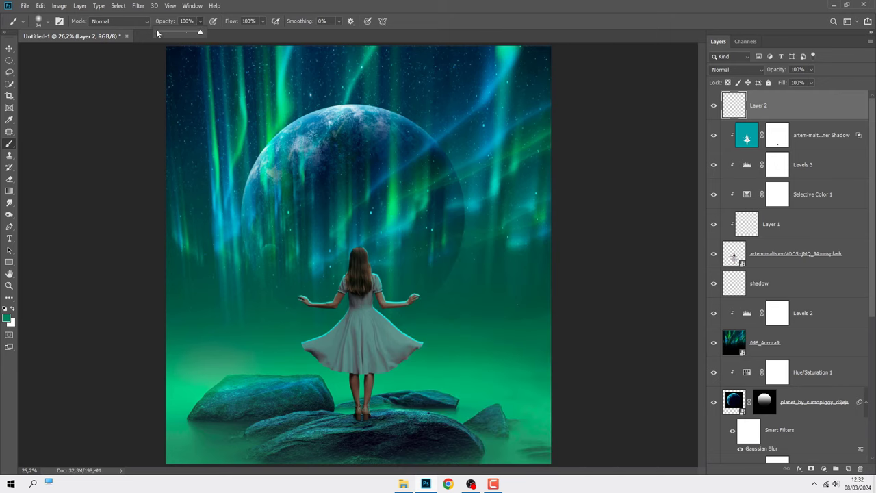
{"action": "left_click_drag", "start_coordinate": [159, 32], "coordinate": [161, 33]}
{"action": "scroll", "coordinate": [375, 351], "scroll_direction": "up", "scroll_amount": 3}
{"action": "scroll", "coordinate": [375, 350], "scroll_direction": "up", "scroll_amount": 2}
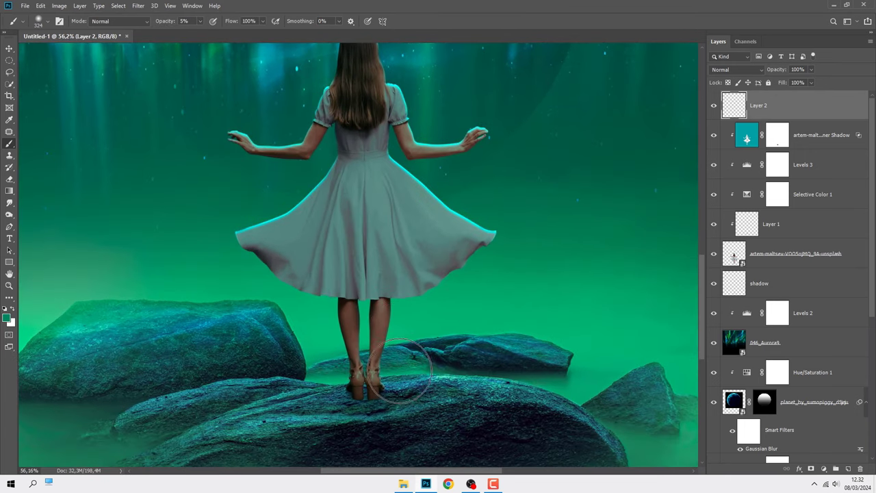
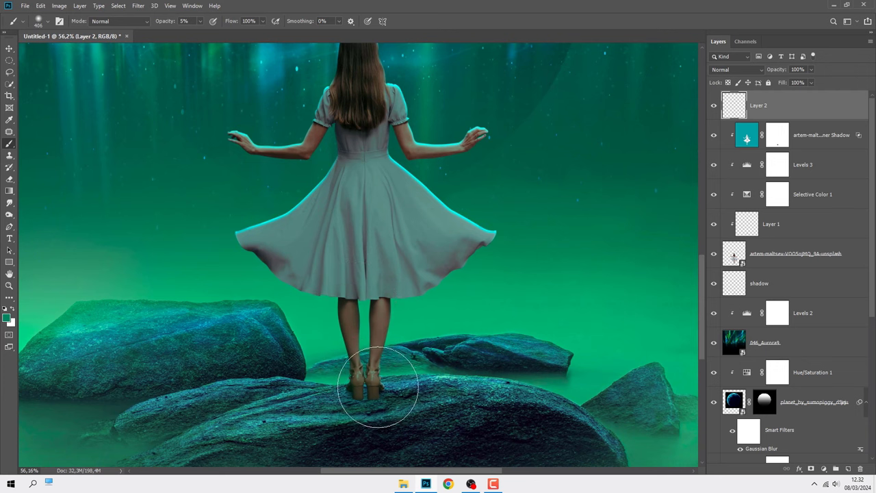
Step: Zoom out and add Layer 3 at the top, holding a stamped copy of the visible composite
{"action": "left_click", "coordinate": [233, 270], "text": "alt"}
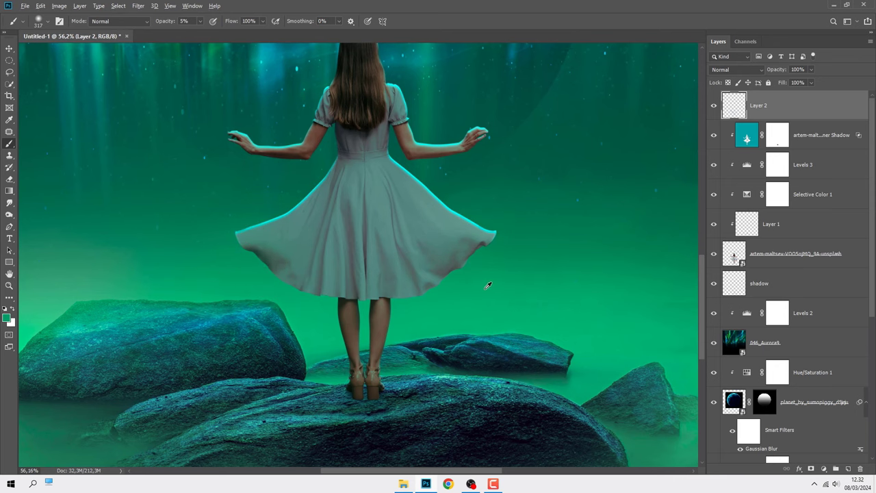
{"action": "scroll", "coordinate": [410, 291], "scroll_direction": "down", "scroll_amount": 2}
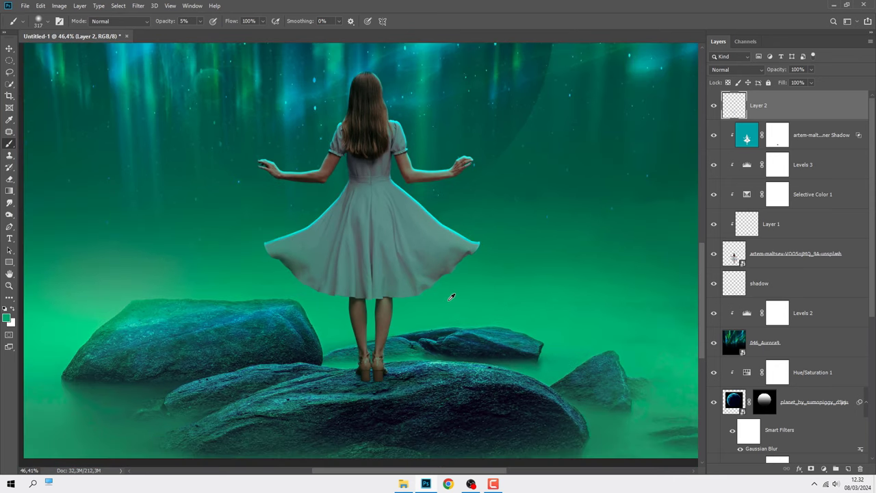
{"action": "scroll", "coordinate": [407, 358], "scroll_direction": "down", "scroll_amount": 2}
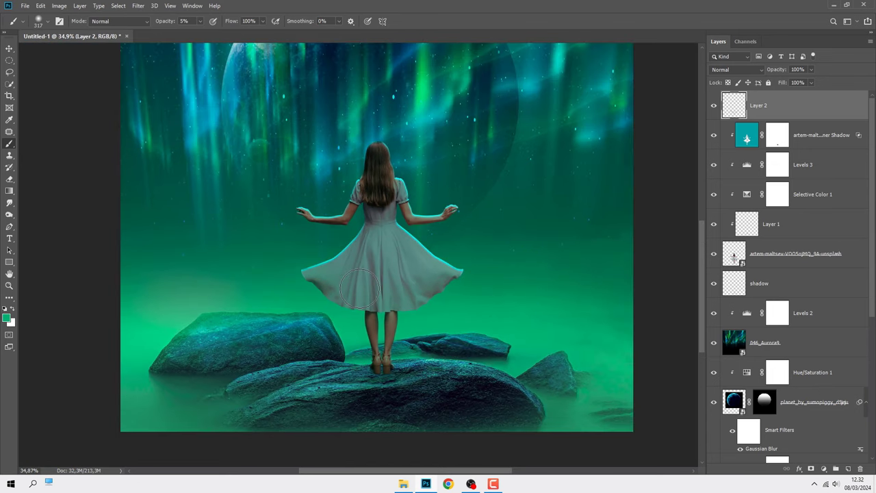
{"action": "scroll", "coordinate": [359, 287], "scroll_direction": "down", "scroll_amount": 2}
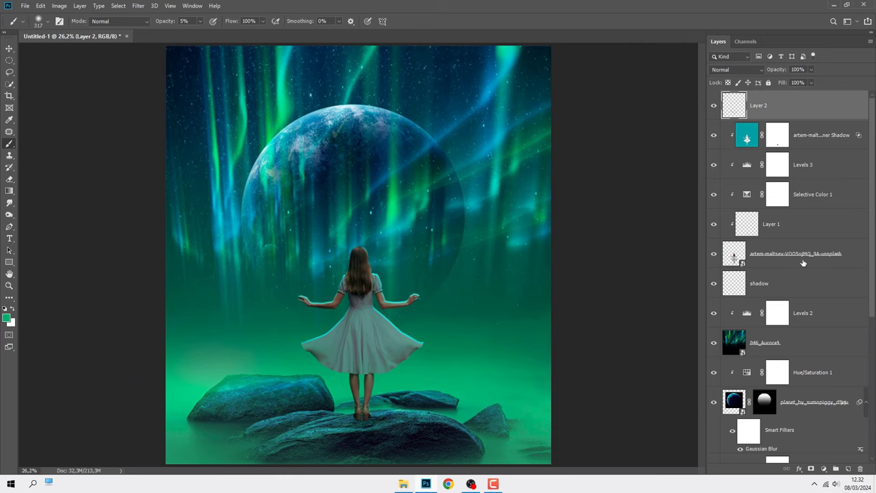
{"action": "left_click", "coordinate": [848, 468]}
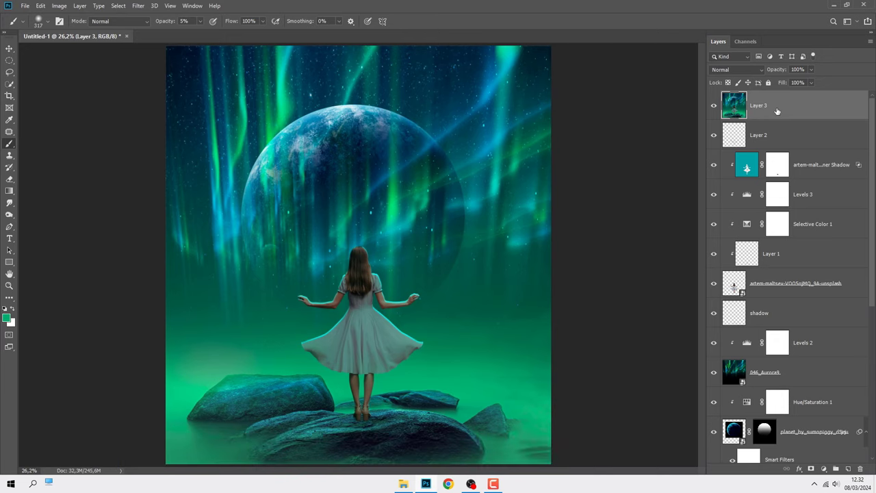
Step: Apply a 98.5-pixel Gaussian Blur to the merged Layer 3
{"action": "key", "text": "v"}
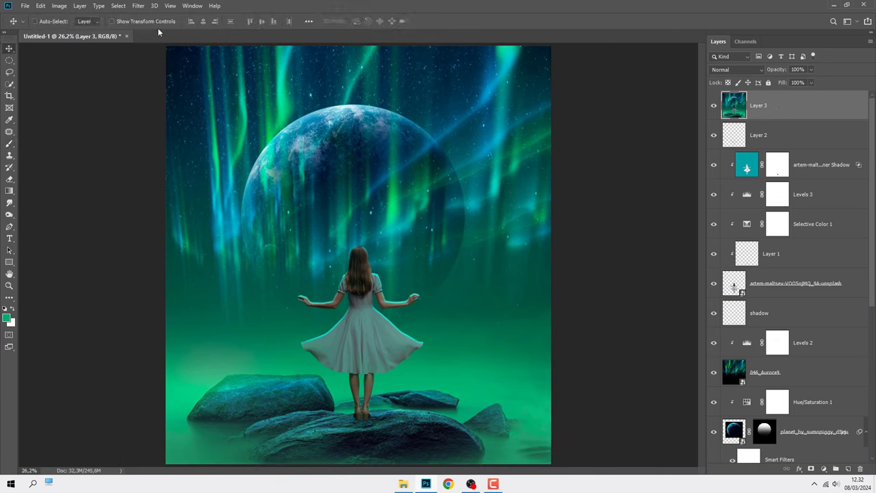
{"action": "left_click", "coordinate": [138, 6]}
{"action": "mouse_move", "coordinate": [143, 109]}
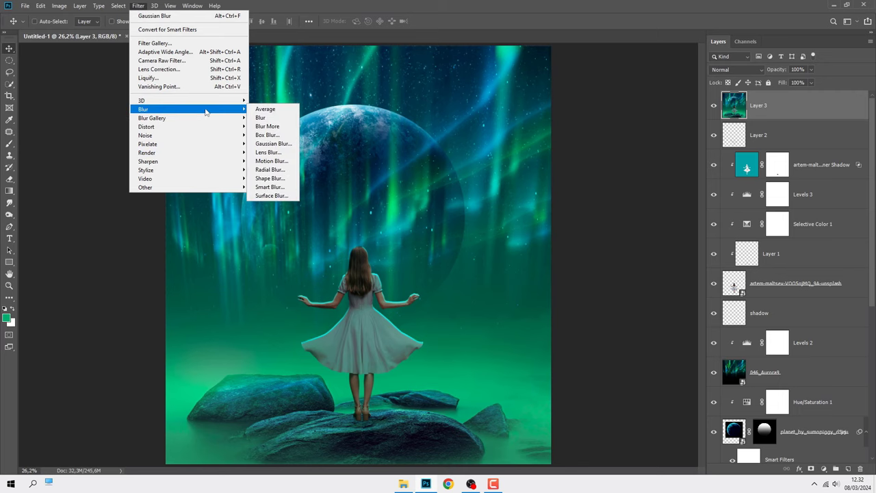
{"action": "left_click", "coordinate": [275, 143]}
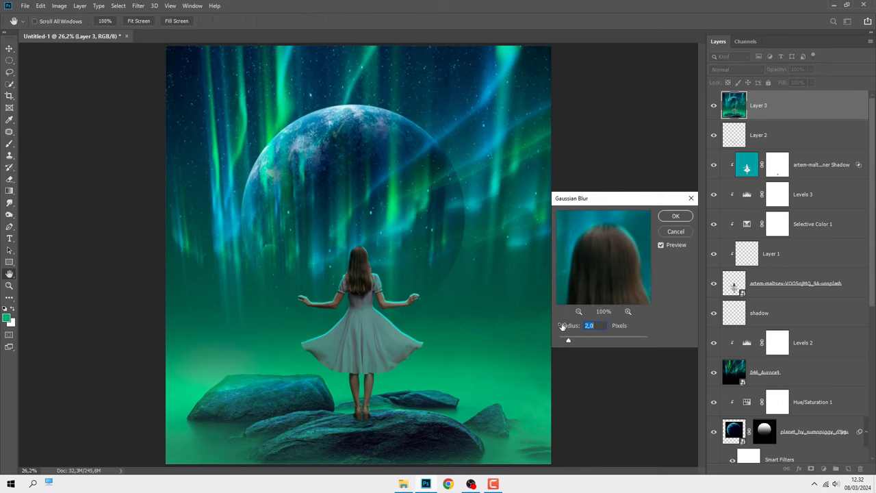
{"action": "left_click_drag", "start_coordinate": [568, 339], "coordinate": [596, 339]}
{"action": "left_click", "coordinate": [615, 340]}
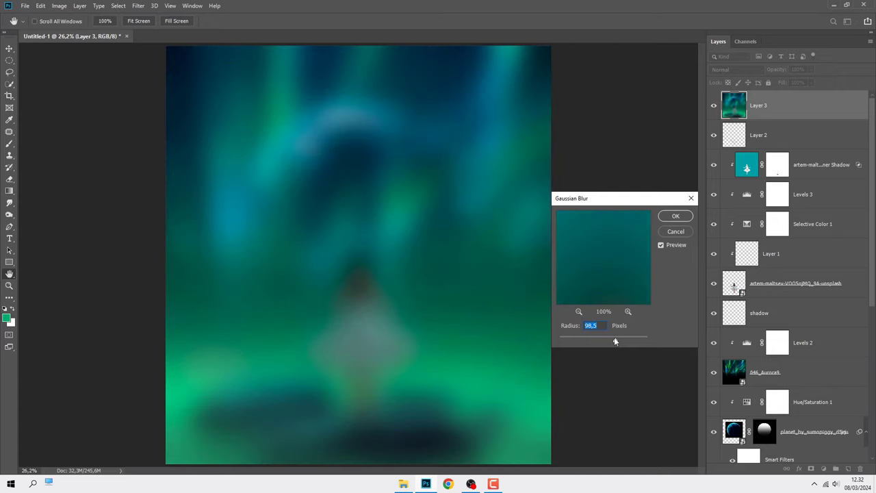
{"action": "left_click", "coordinate": [672, 217]}
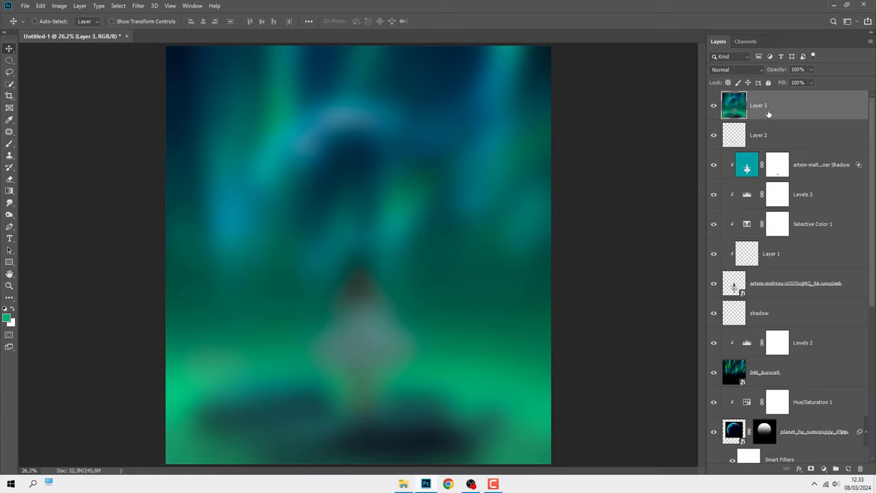
Step: Give Layer 3 an inverted mask and set up a white brush of about 881 px at 10% opacity
{"action": "left_click", "coordinate": [810, 469]}
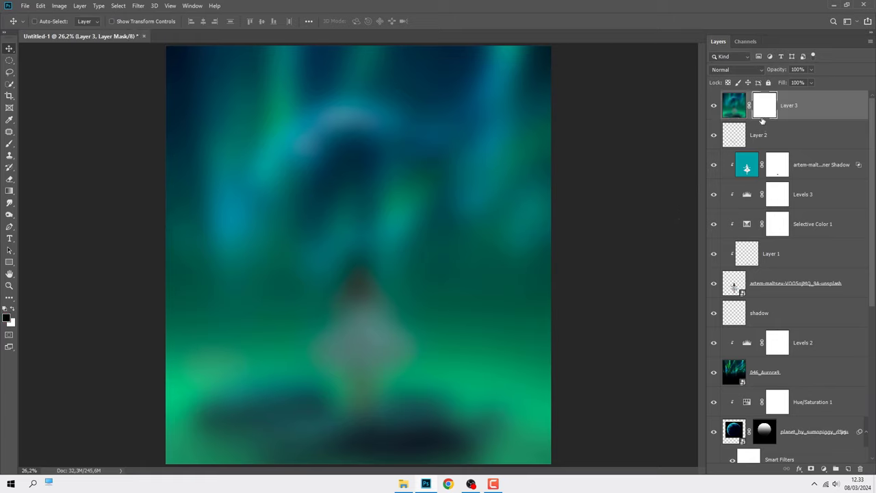
{"action": "key", "text": "ctrl+i"}
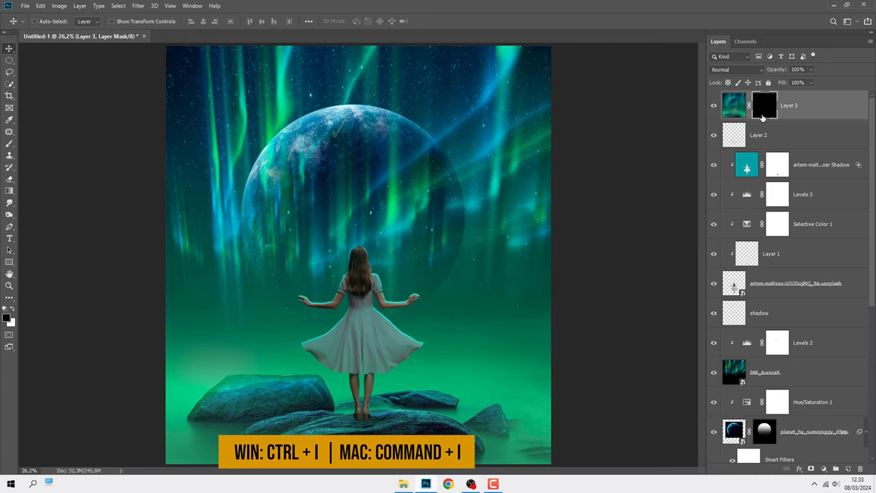
{"action": "left_click", "coordinate": [10, 143]}
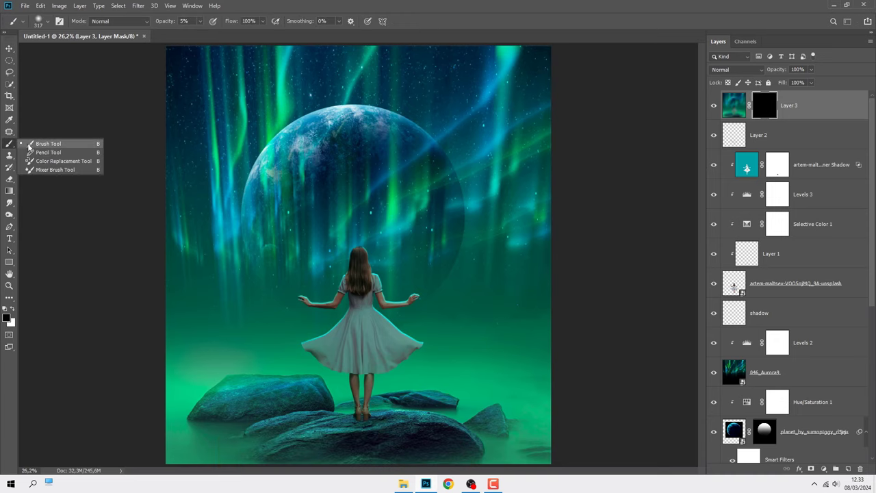
{"action": "left_click", "coordinate": [41, 143]}
{"action": "left_click", "coordinate": [13, 309]}
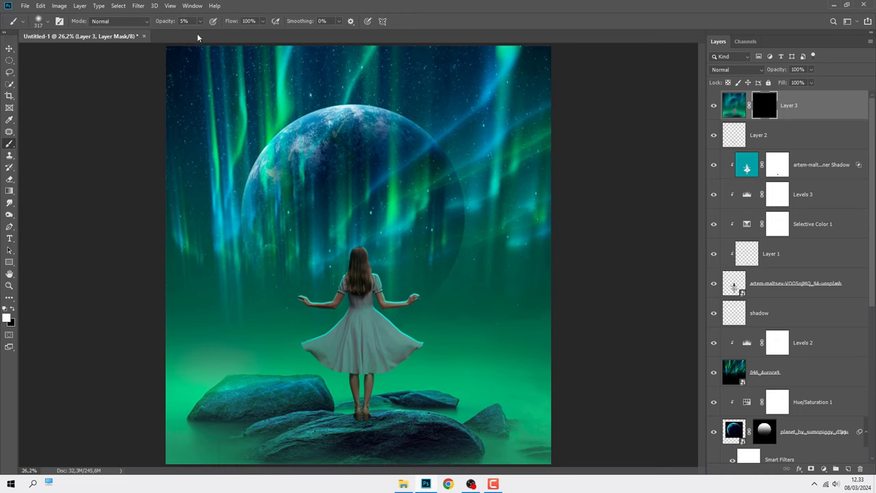
{"action": "scroll", "coordinate": [460, 386], "scroll_direction": "up", "scroll_amount": 5}
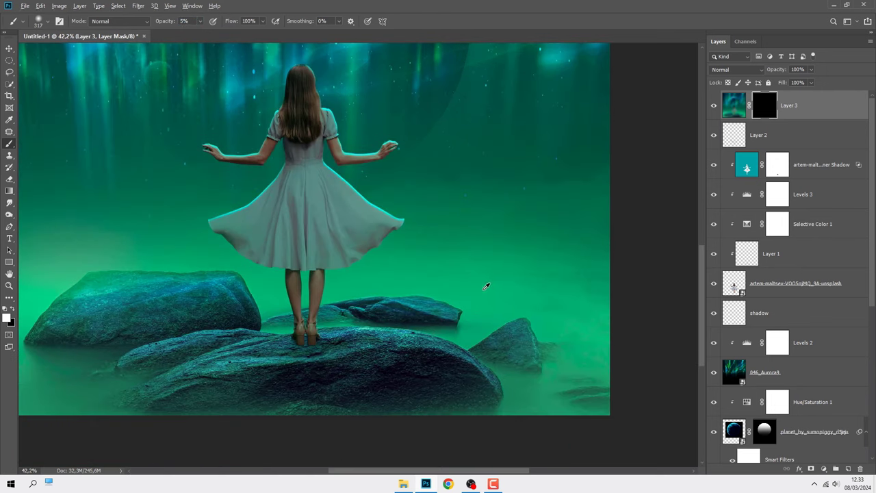
{"action": "left_click_drag", "start_coordinate": [479, 280], "coordinate": [520, 287]}
{"action": "scroll", "coordinate": [527, 295], "scroll_direction": "down", "scroll_amount": 1}
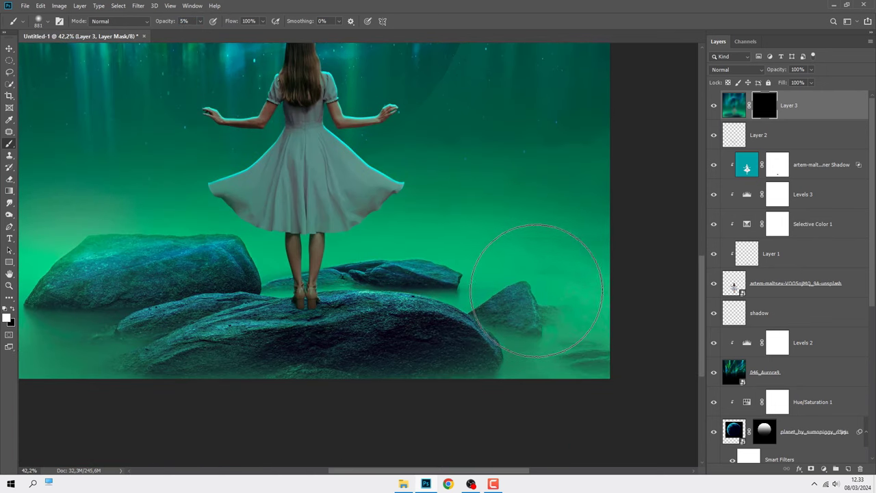
{"action": "left_click", "coordinate": [469, 288]}
{"action": "scroll", "coordinate": [452, 341], "scroll_direction": "up", "scroll_amount": 2, "text": "alt"}
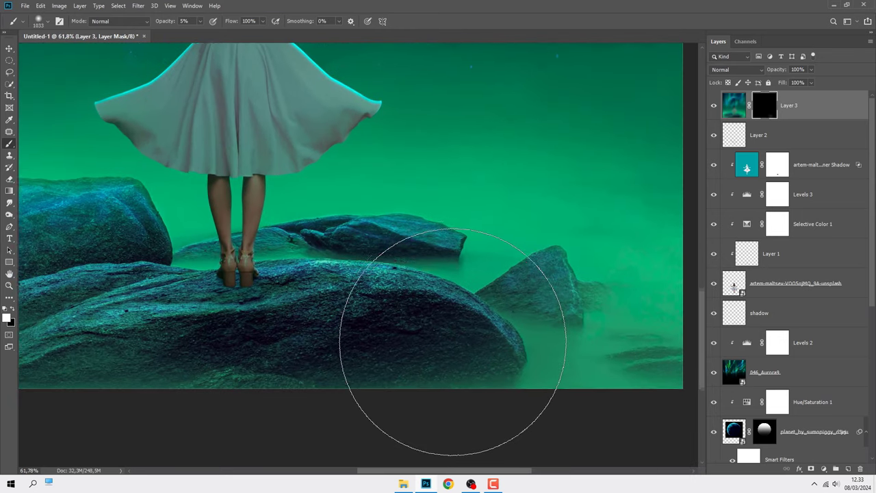
{"action": "scroll", "coordinate": [452, 341], "scroll_direction": "down", "scroll_amount": 1}
{"action": "key", "text": "1"}
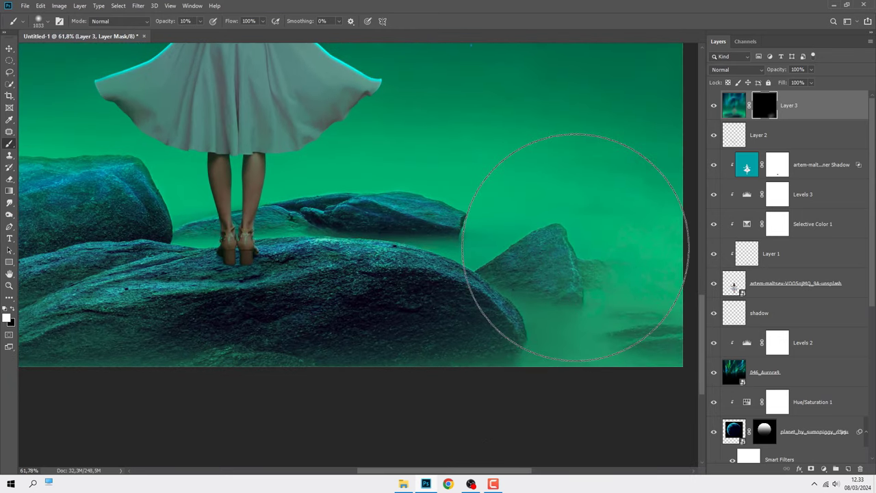
Step: Paint the soft glow back over the lower rocks and right edge, then compare with the layer hidden
{"action": "left_click_drag", "start_coordinate": [555, 268], "coordinate": [259, 298]}
{"action": "scroll", "coordinate": [232, 297], "scroll_direction": "down", "scroll_amount": 1, "text": "alt"}
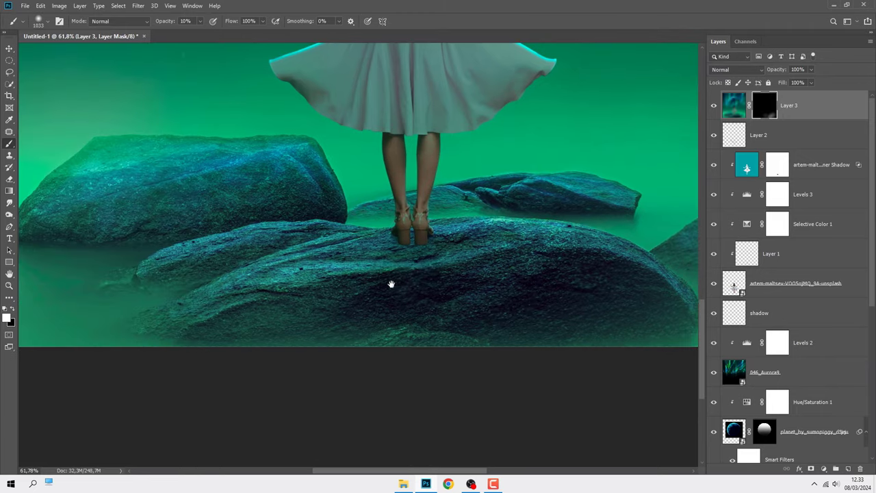
{"action": "scroll", "coordinate": [268, 336], "scroll_direction": "down", "scroll_amount": 1, "text": "alt"}
{"action": "left_click_drag", "start_coordinate": [130, 283], "coordinate": [377, 245]}
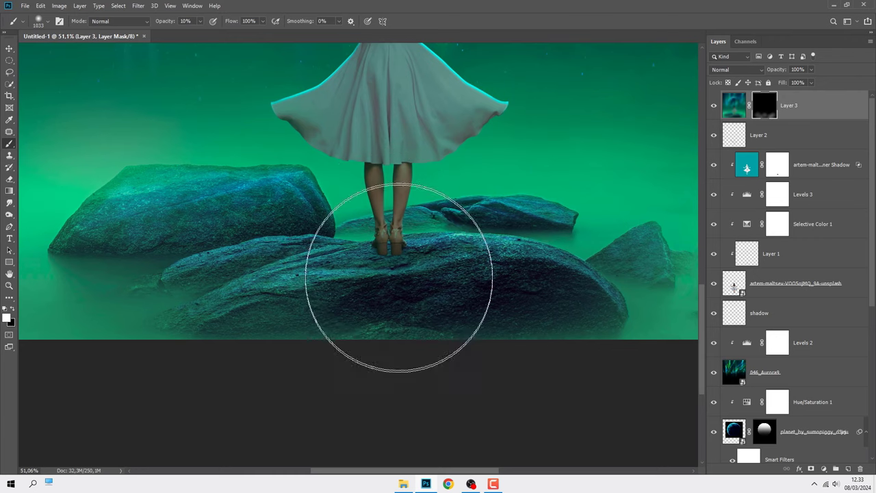
{"action": "scroll", "coordinate": [387, 321], "scroll_direction": "down", "scroll_amount": 3, "text": "alt"}
{"action": "scroll", "coordinate": [269, 362], "scroll_direction": "up", "scroll_amount": 3}
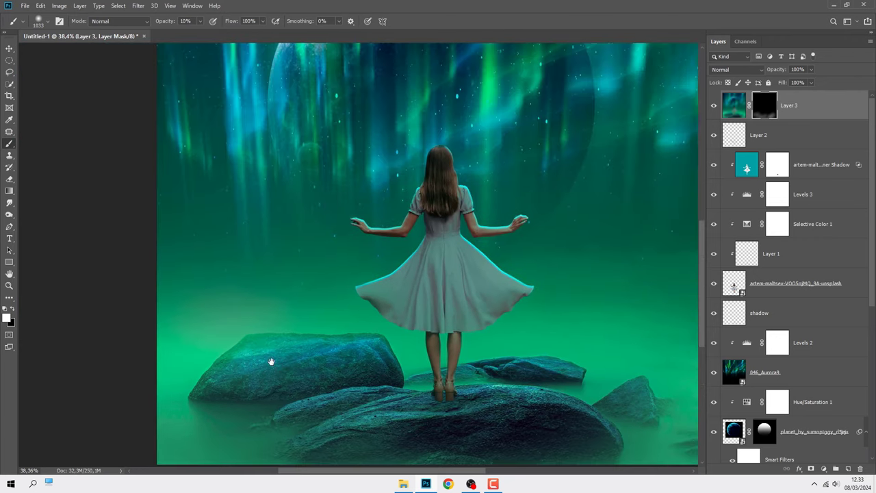
{"action": "scroll", "coordinate": [274, 411], "scroll_direction": "up", "scroll_amount": 5}
{"action": "scroll", "coordinate": [274, 383], "scroll_direction": "down", "scroll_amount": 2, "text": "alt"}
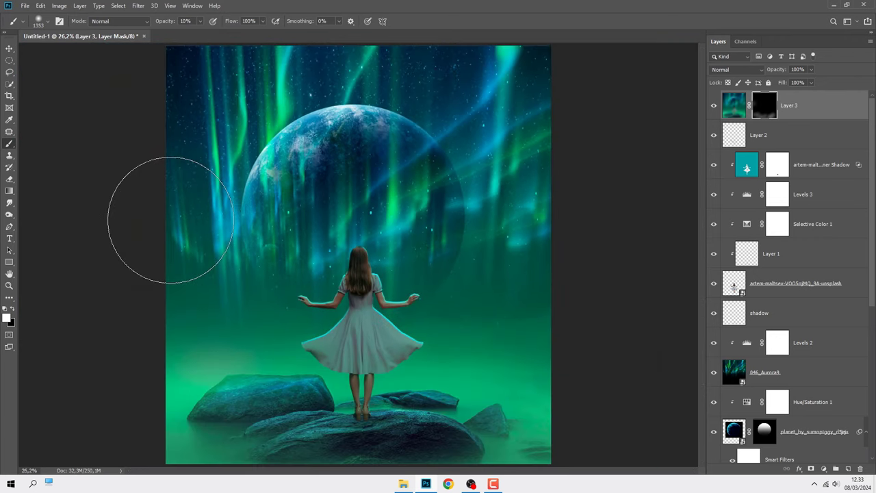
{"action": "scroll", "coordinate": [180, 195], "scroll_direction": "down", "scroll_amount": 1, "text": "alt"}
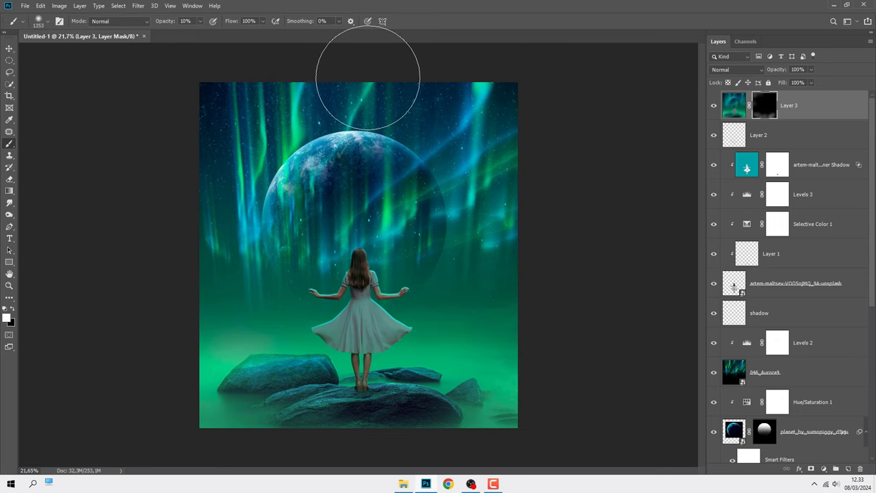
{"action": "left_click_drag", "start_coordinate": [495, 100], "coordinate": [513, 282]}
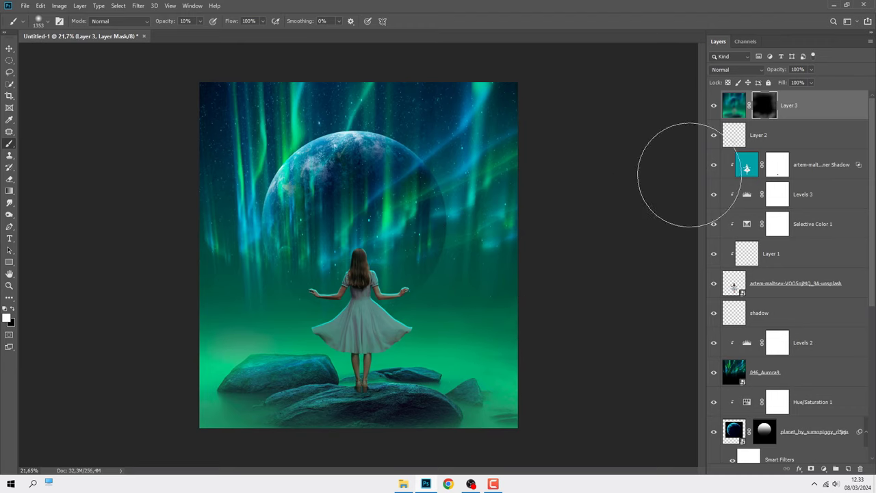
{"action": "left_click", "coordinate": [714, 105]}
{"action": "left_click", "coordinate": [714, 107]}
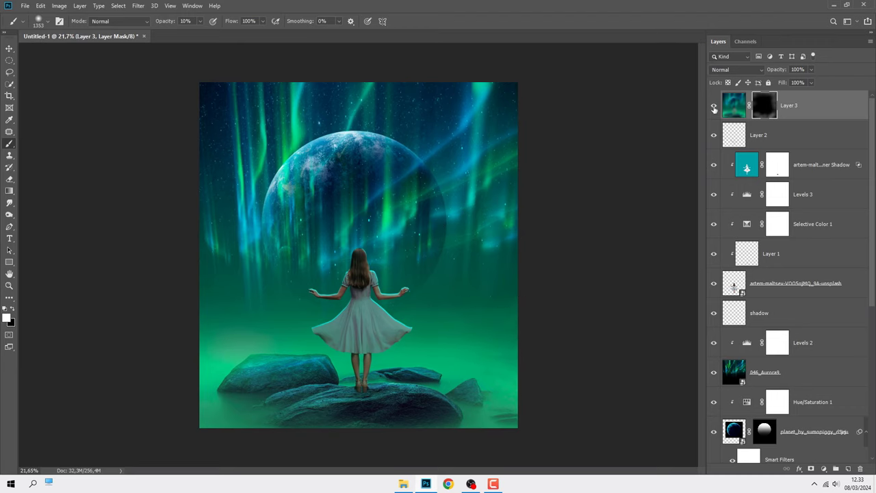
{"action": "left_click", "coordinate": [738, 106]}
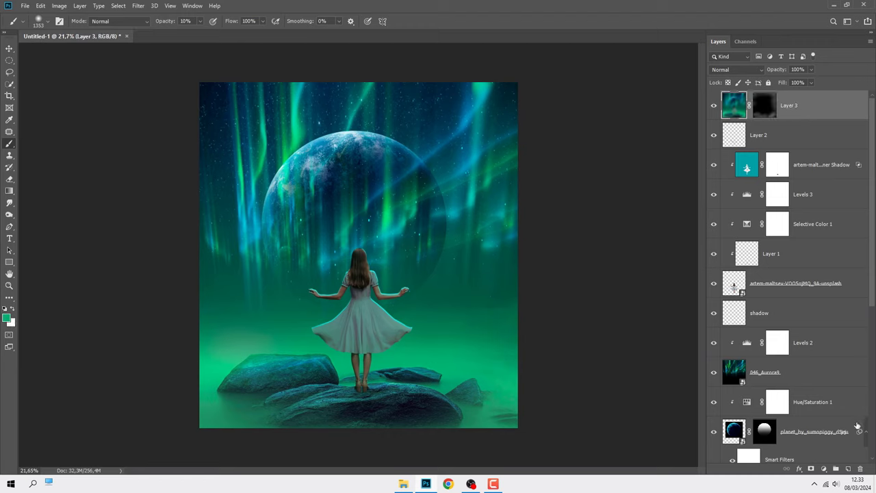
Step: Stamp all visible layers into a new top layer named 'acr' and convert it to a smart object
{"action": "left_click", "coordinate": [848, 469]}
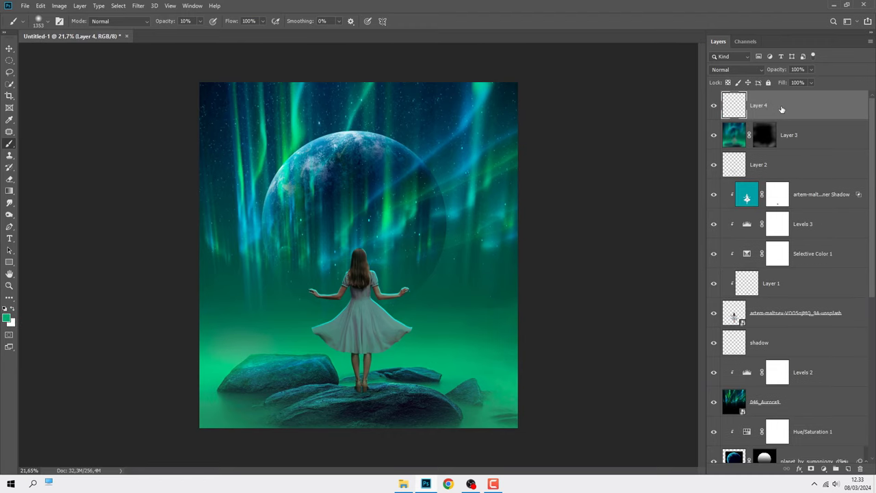
{"action": "key", "text": "ctrl+alt+shift+e"}
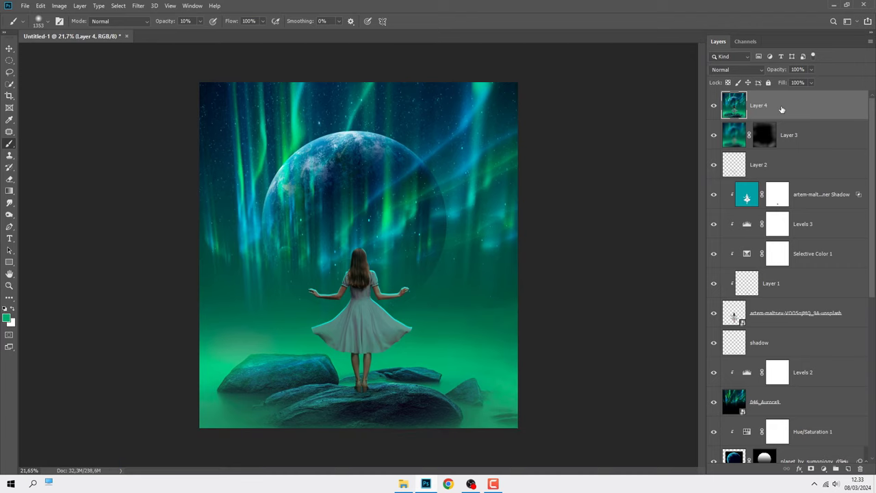
{"action": "double_click", "coordinate": [758, 105]}
{"action": "type", "text": "acr"}
{"action": "key", "text": "Return"}
{"action": "right_click", "coordinate": [787, 106]}
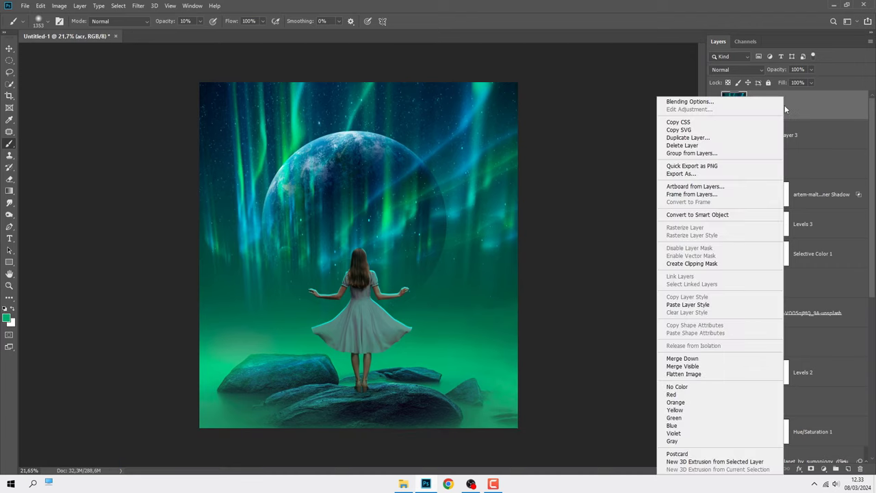
{"action": "left_click", "coordinate": [726, 214]}
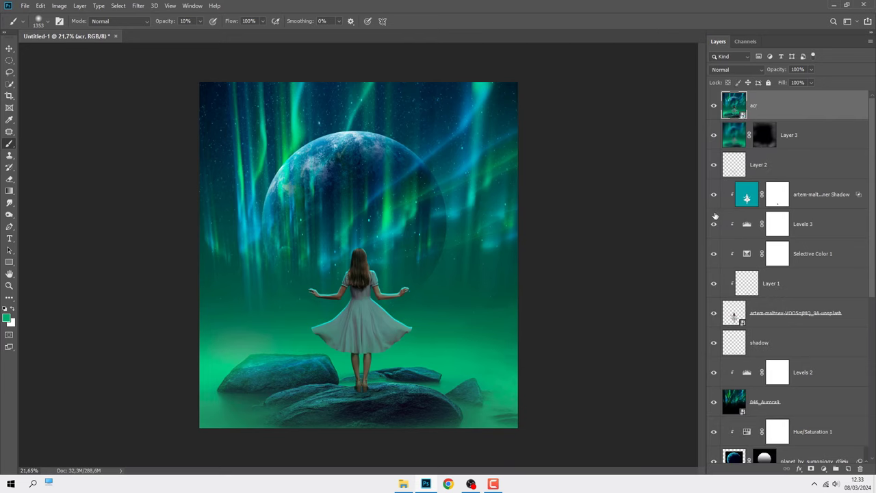
{"action": "left_click", "coordinate": [139, 6]}
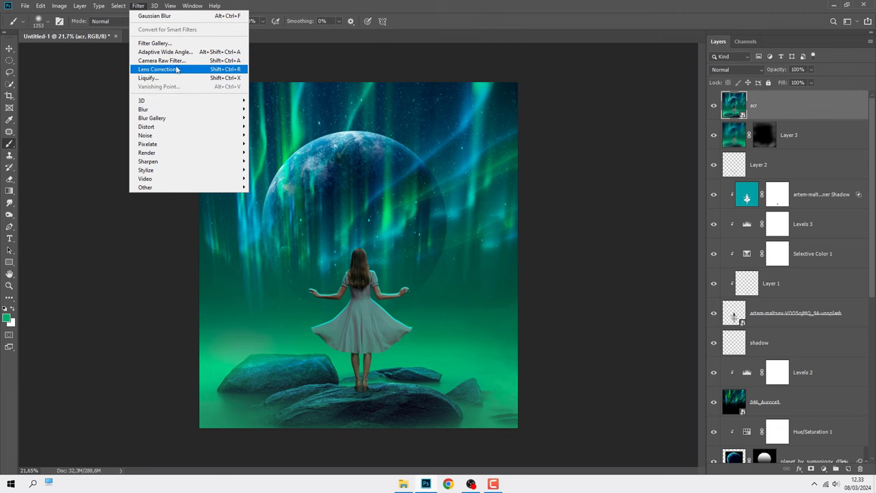
Step: In Camera Raw, set Tint +23, Exposure +0.10, Contrast +15, Highlights +10, Shadows +23, Whites +15, Vibrance +25
{"action": "left_click", "coordinate": [185, 61]}
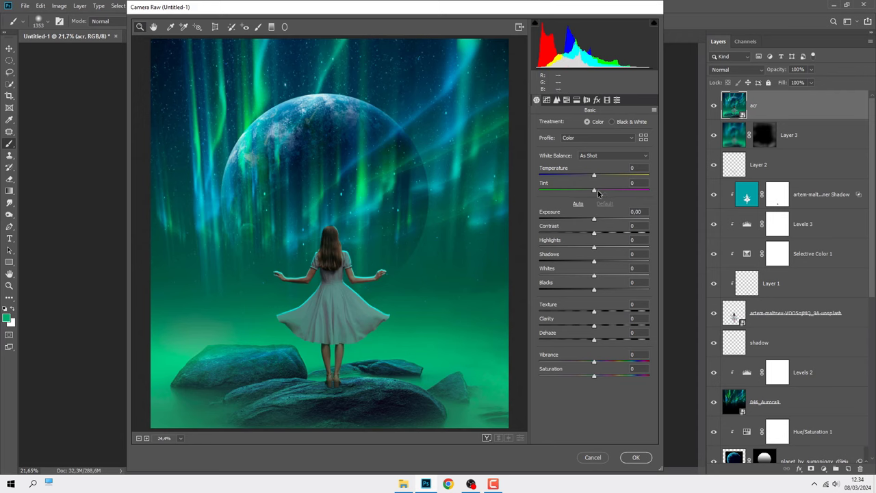
{"action": "left_click_drag", "start_coordinate": [596, 190], "coordinate": [607, 192]}
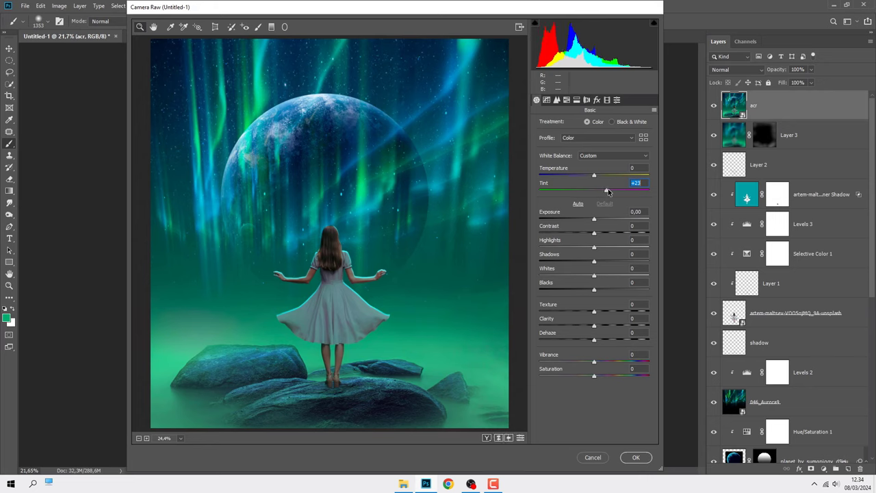
{"action": "left_click_drag", "start_coordinate": [593, 219], "coordinate": [604, 234]}
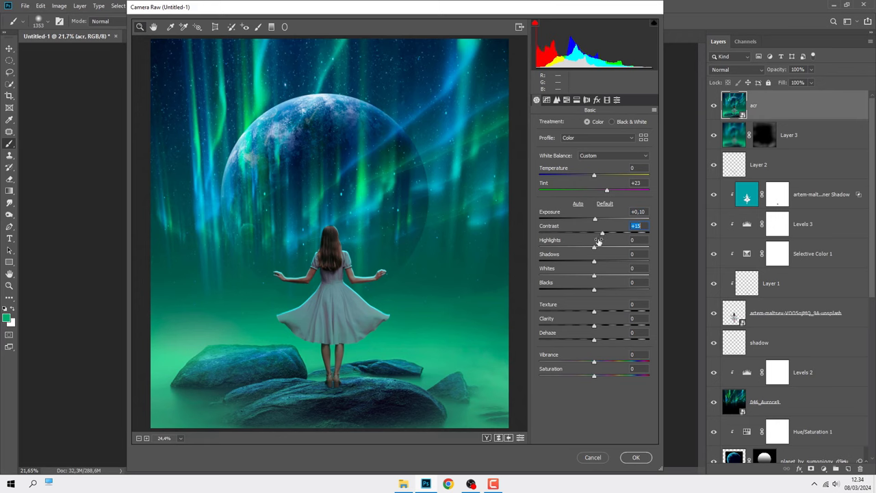
{"action": "left_click_drag", "start_coordinate": [594, 247], "coordinate": [607, 264]}
{"action": "left_click_drag", "start_coordinate": [594, 278], "coordinate": [603, 278]}
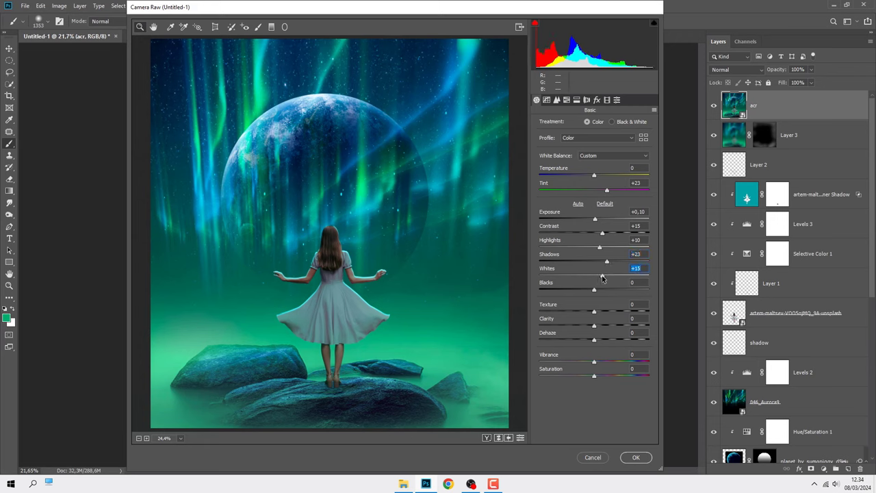
{"action": "left_click_drag", "start_coordinate": [594, 361], "coordinate": [606, 364]}
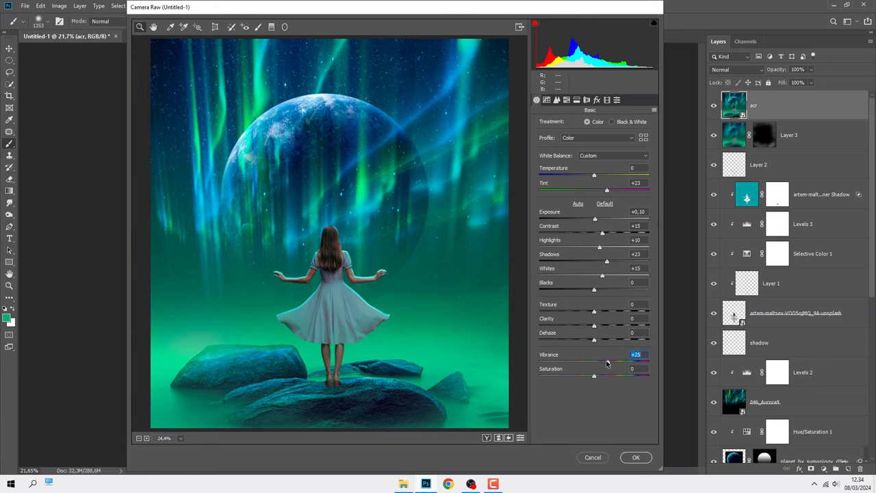
Step: Set sharpening Amount to 24 and split-tone the highlights to Hue 203, Saturation 16
{"action": "left_click", "coordinate": [557, 100]}
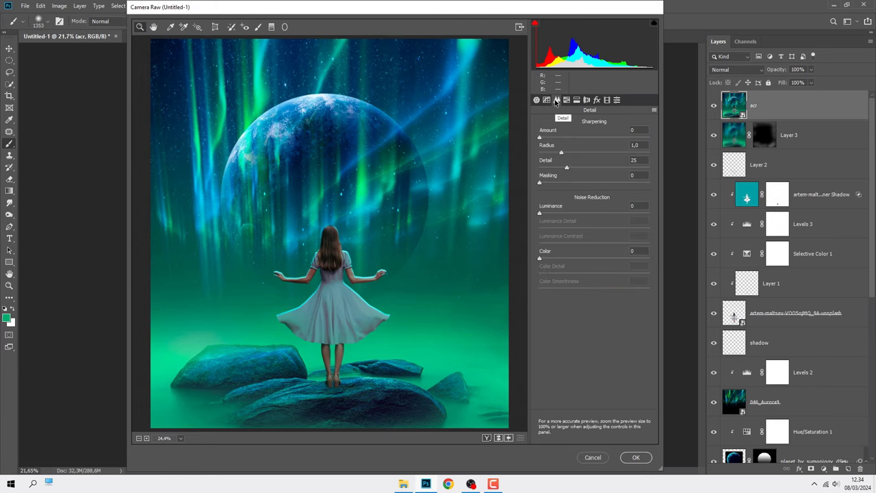
{"action": "left_click_drag", "start_coordinate": [540, 137], "coordinate": [558, 141]}
{"action": "left_click", "coordinate": [577, 101]}
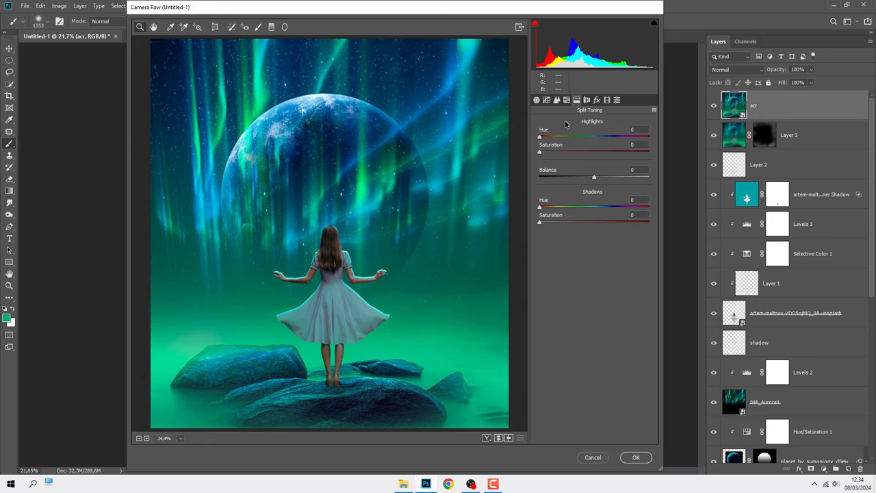
{"action": "mouse_move", "coordinate": [540, 151]}
{"action": "left_mouse_down"}
{"action": "mouse_move", "coordinate": [609, 160]}
{"action": "mouse_move", "coordinate": [581, 160]}
{"action": "left_mouse_up"}
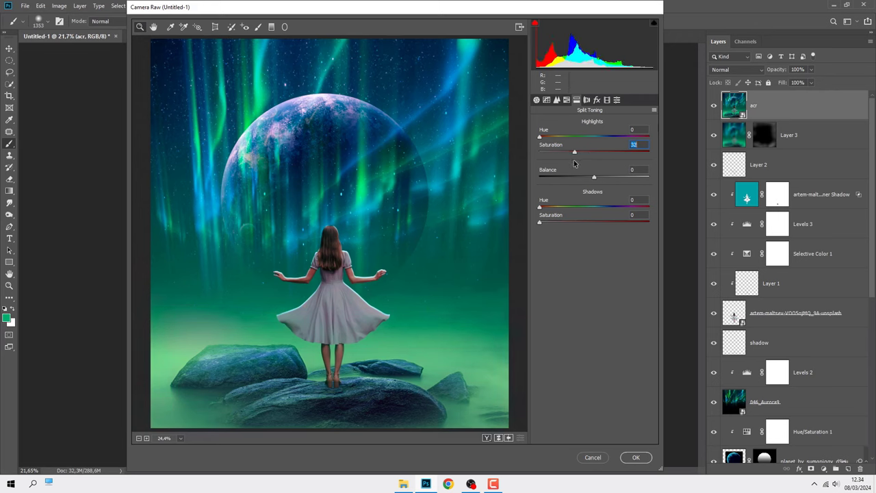
{"action": "mouse_move", "coordinate": [600, 137]}
{"action": "left_mouse_down"}
{"action": "mouse_move", "coordinate": [610, 138]}
{"action": "mouse_move", "coordinate": [602, 140]}
{"action": "left_mouse_up"}
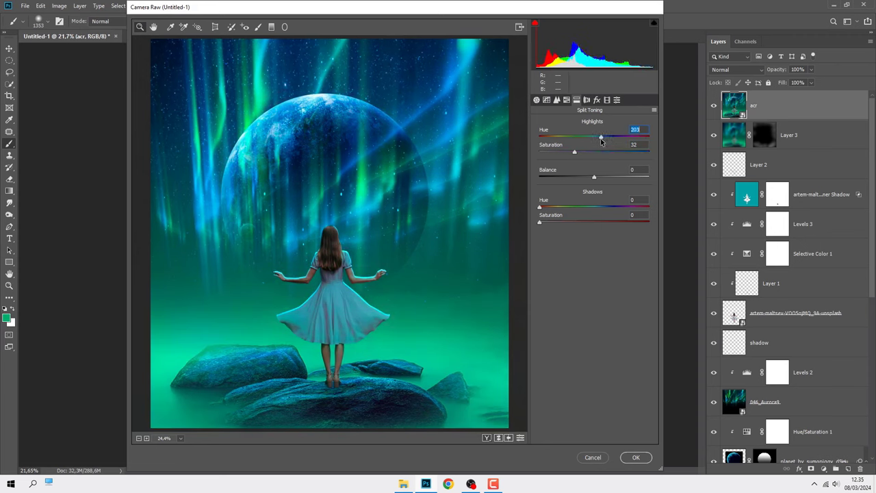
{"action": "key", "text": "p"}
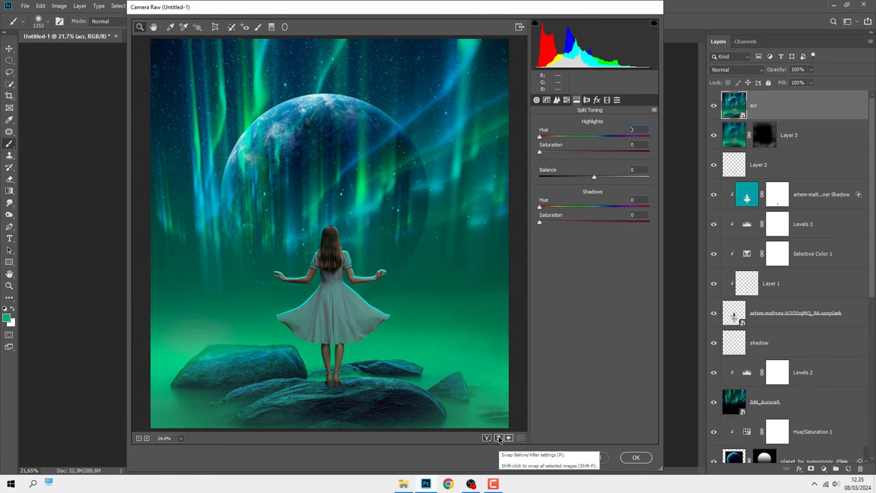
{"action": "key", "text": "p"}
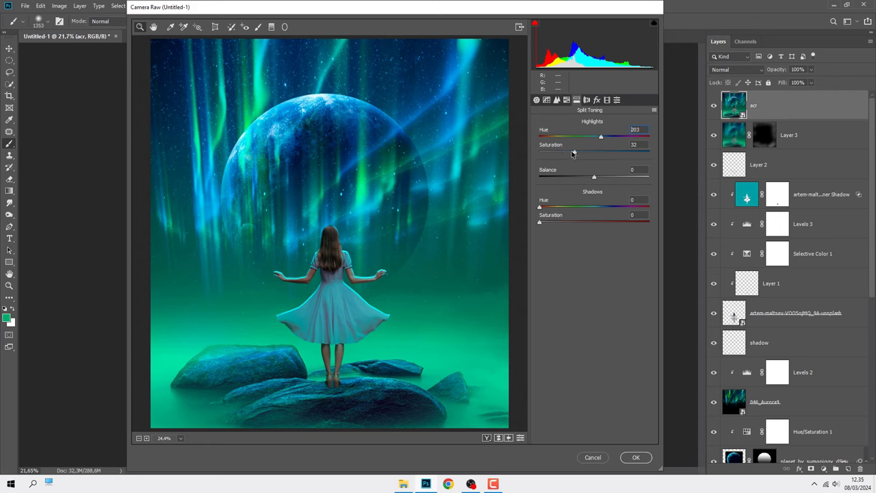
{"action": "left_click_drag", "start_coordinate": [574, 151], "coordinate": [555, 153]}
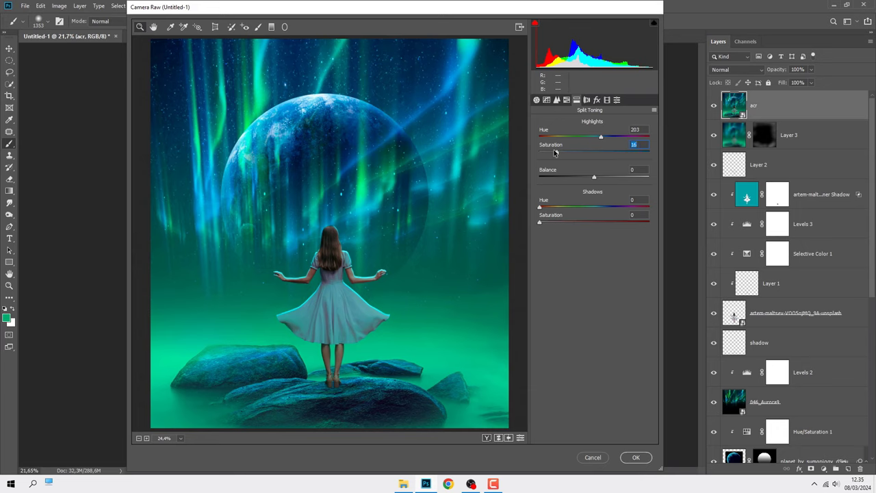
Step: Set the post-crop vignetting Amount to -37 in Lens Corrections
{"action": "left_click", "coordinate": [587, 100]}
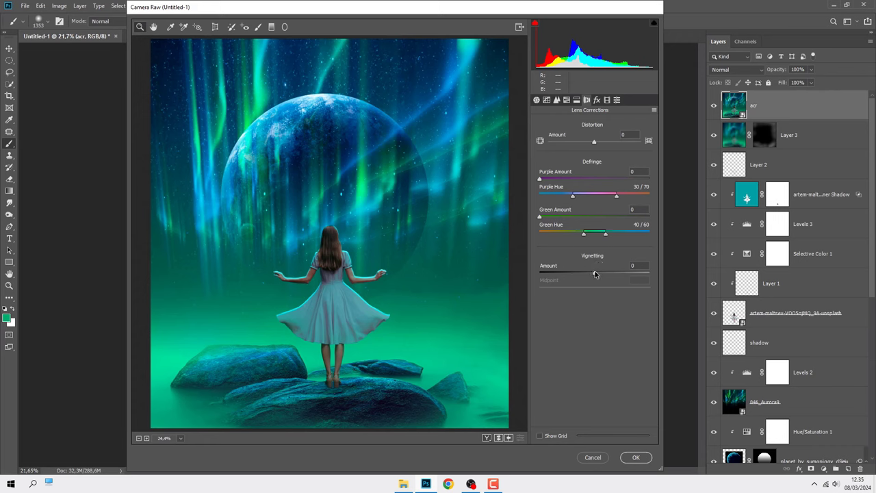
{"action": "left_click_drag", "start_coordinate": [594, 273], "coordinate": [574, 275]}
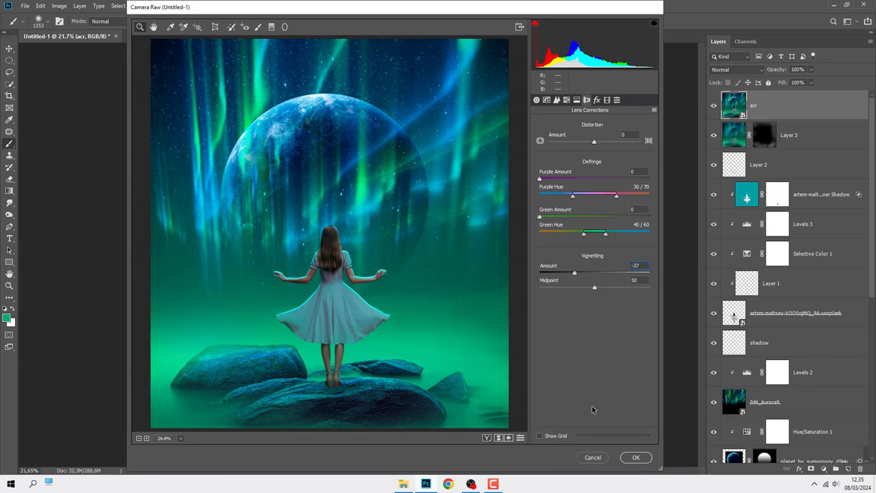
Step: Commit the Camera Raw grade as a smart filter and toggle acr's visibility to compare before and after
{"action": "left_click", "coordinate": [629, 458]}
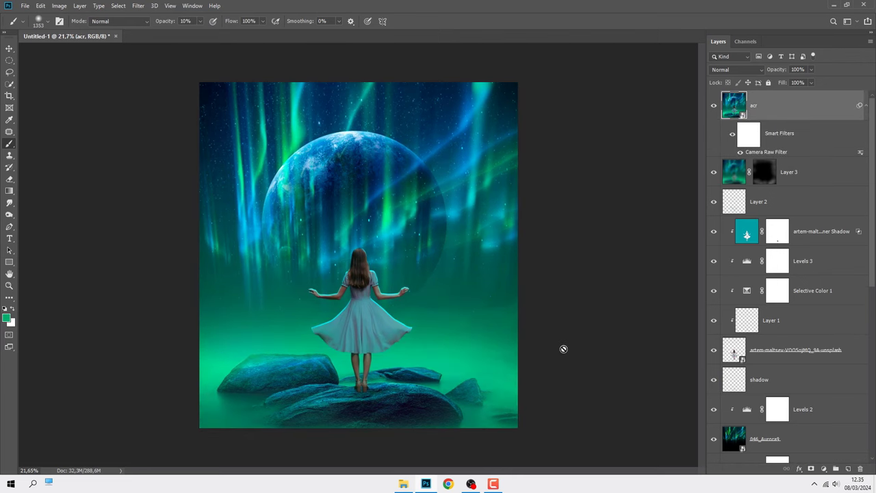
{"action": "scroll", "coordinate": [563, 349], "scroll_direction": "up", "scroll_amount": 1}
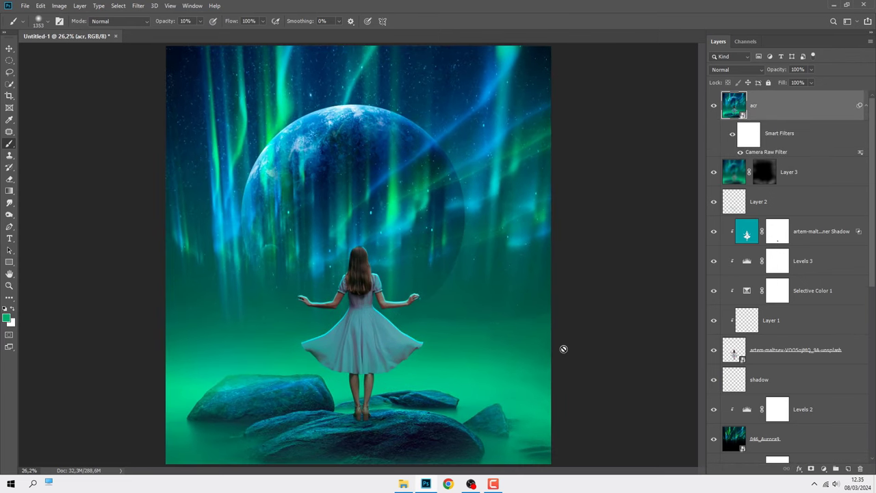
{"action": "key", "text": "v"}
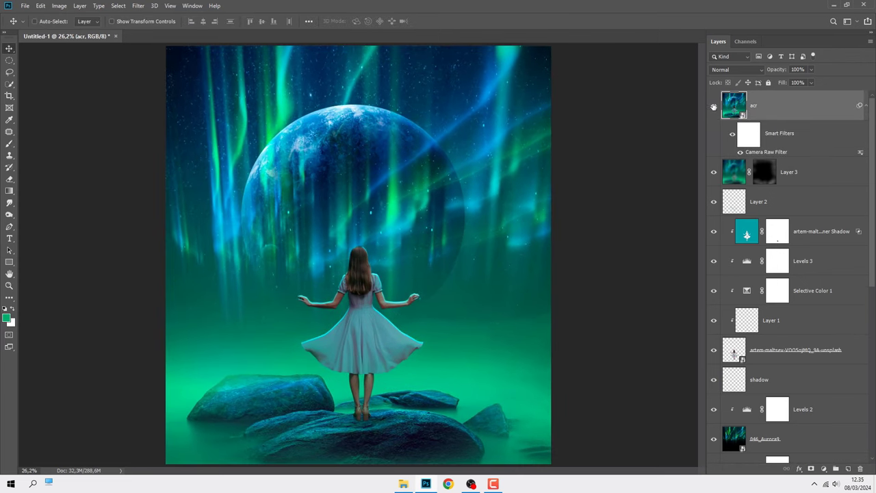
{"action": "left_click", "coordinate": [713, 106]}
{"action": "left_click", "coordinate": [714, 106]}
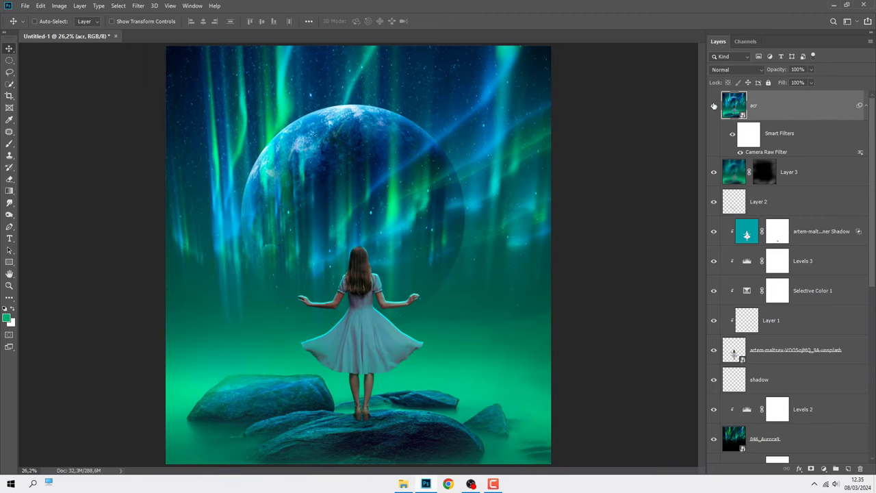